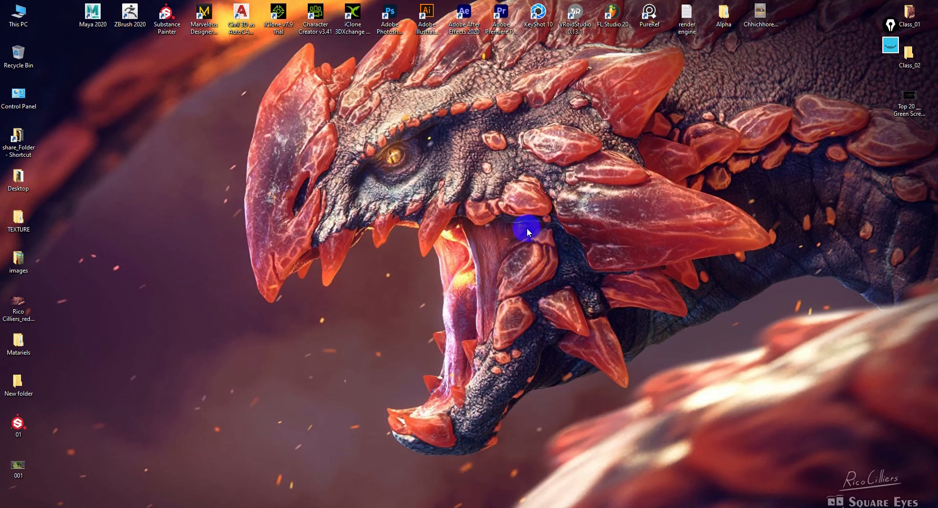
pyautogui.rightClick(519, 215)
pyautogui.click(542, 243)
pyautogui.rightClick(327, 223)
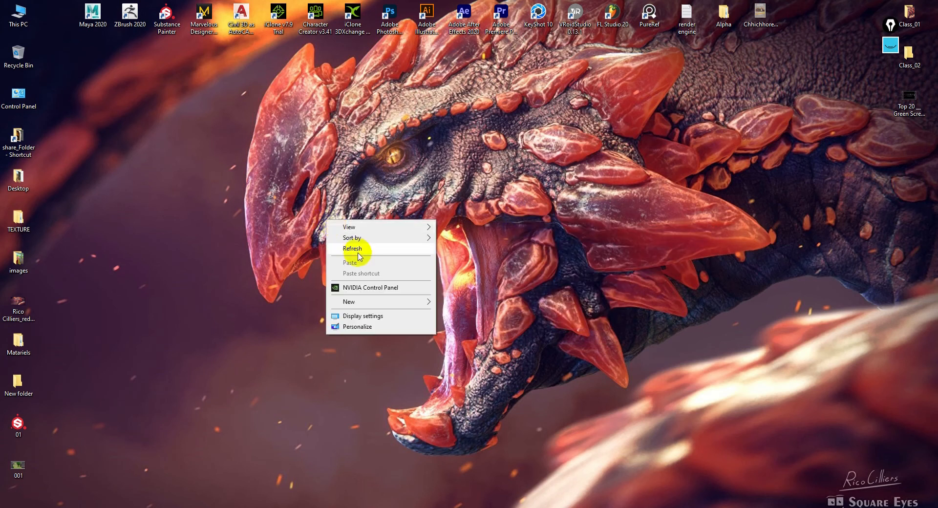
pyautogui.click(360, 244)
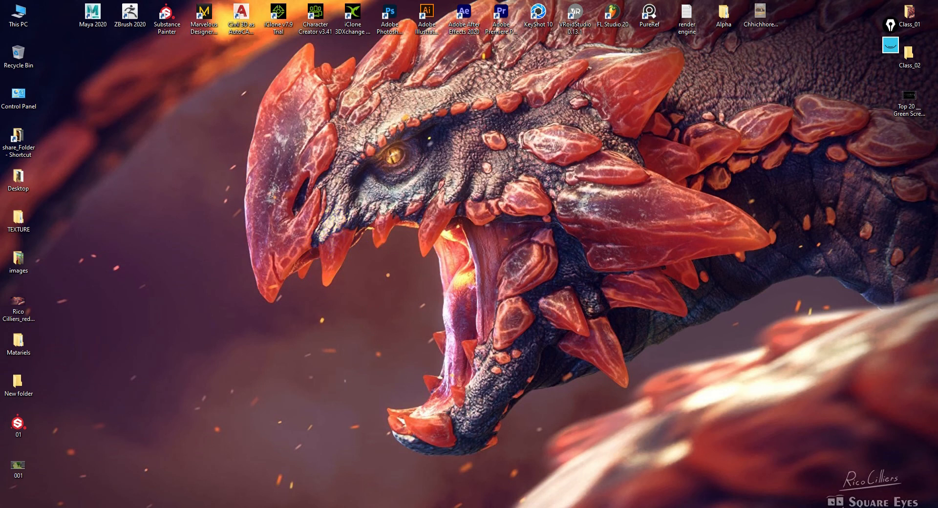
# Switch to the open Autodesk Maya scene and set the perspective view to look across the empty grid
pyautogui.click(304, 480)
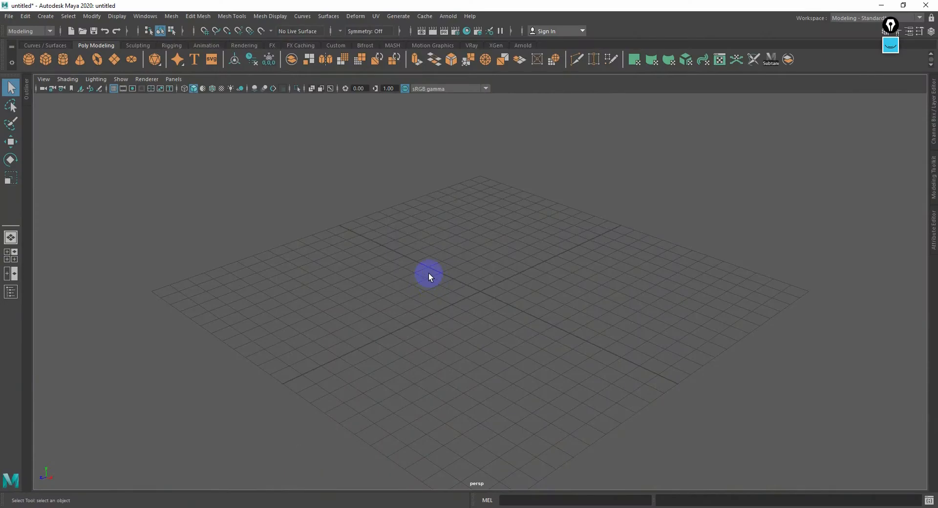
pyautogui.keyDown('alt'); pyautogui.moveTo(429, 273); pyautogui.dragTo(450, 262); pyautogui.keyUp('alt')
pyautogui.moveTo(449, 259)
pyautogui.keyDown('alt'); pyautogui.mouseDown()
pyautogui.moveTo(453, 250)
pyautogui.moveTo(444, 254)
pyautogui.mouseUp(); pyautogui.keyUp('alt')
pyautogui.keyDown('alt'); pyautogui.moveTo(443, 254); pyautogui.dragTo(467, 280, button='middle'); pyautogui.keyUp('alt')
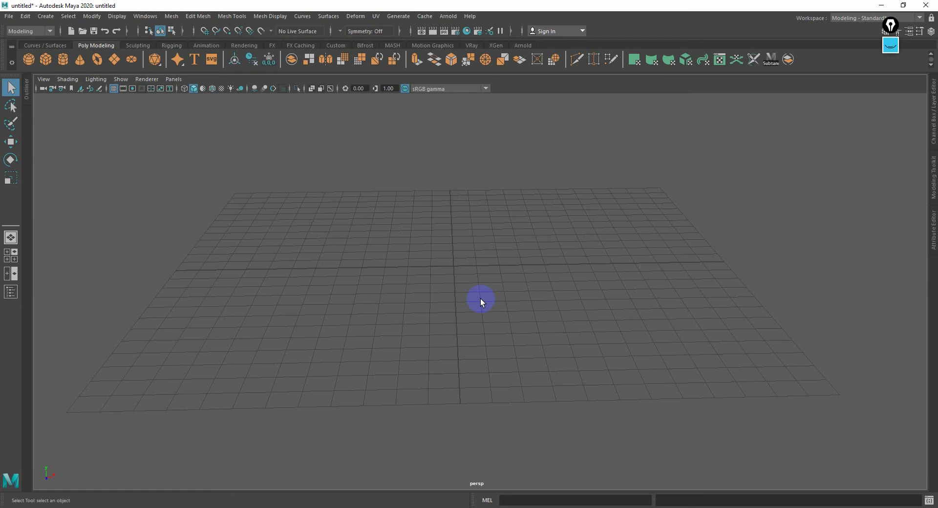
pyautogui.moveTo(394, 204); pyautogui.dragTo(475, 291)
pyautogui.moveTo(409, 215); pyautogui.dragTo(490, 308)
pyautogui.moveTo(418, 225); pyautogui.dragTo(502, 297)
# Try drawing a wavy six-point EP curve across the grid, undo it, and return to the Select tool
pyautogui.click(46, 45)
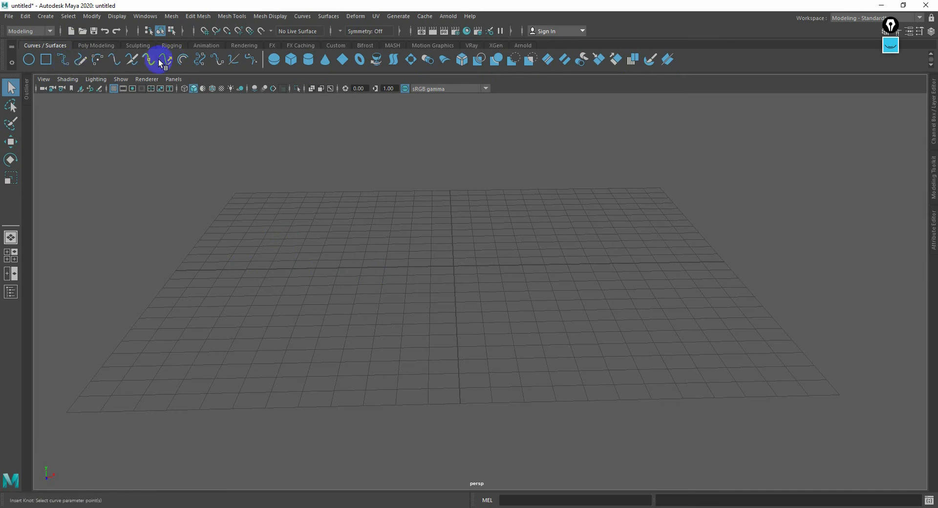
pyautogui.click(63, 59)
pyautogui.click(326, 307)
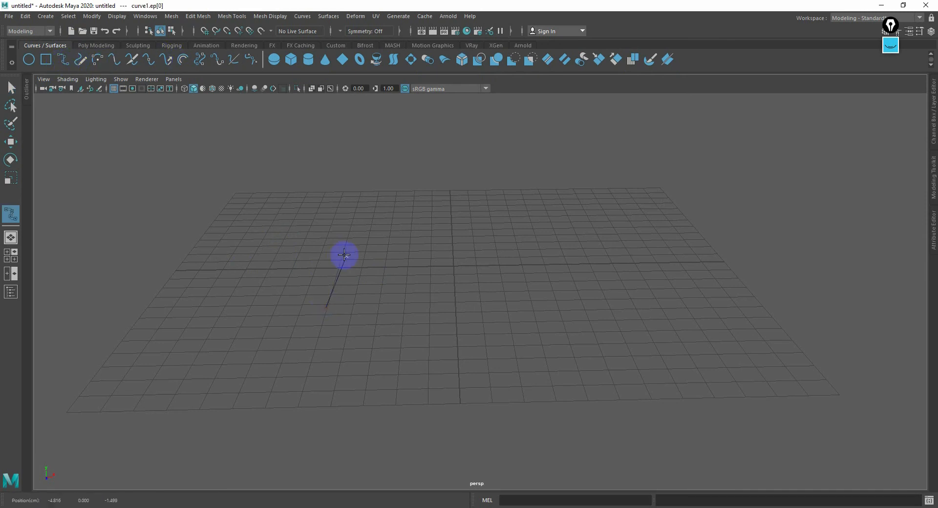
pyautogui.click(350, 257)
pyautogui.click(430, 319)
pyautogui.click(516, 291)
pyautogui.click(513, 241)
pyautogui.click(574, 232)
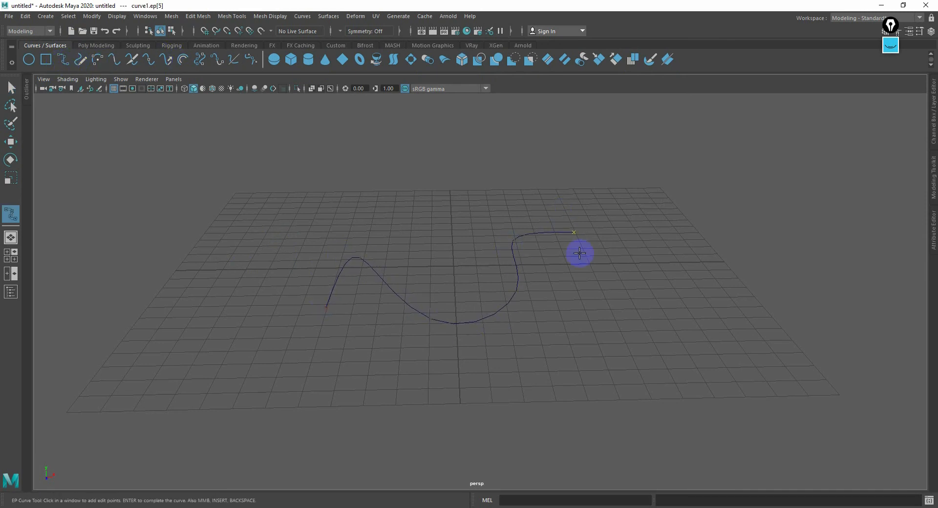
pyautogui.hotkey('ctrl', 'z')
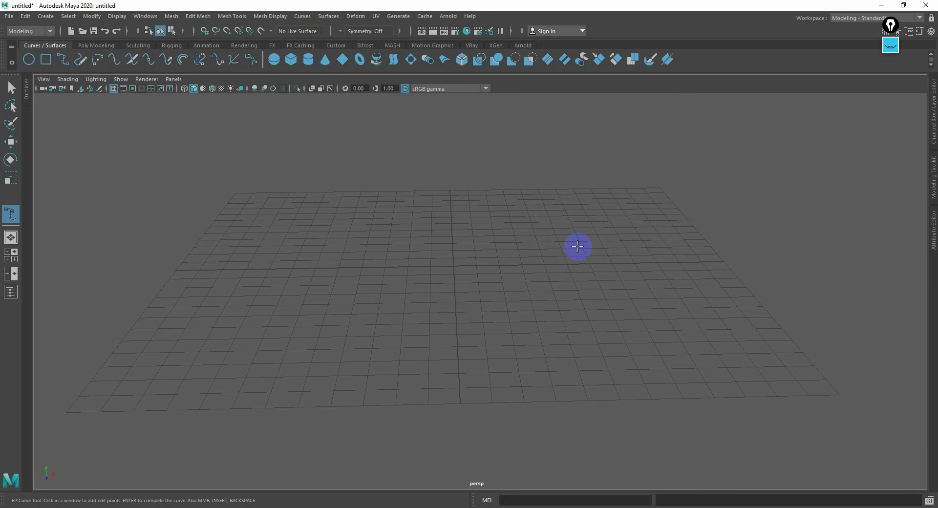
pyautogui.click(11, 87)
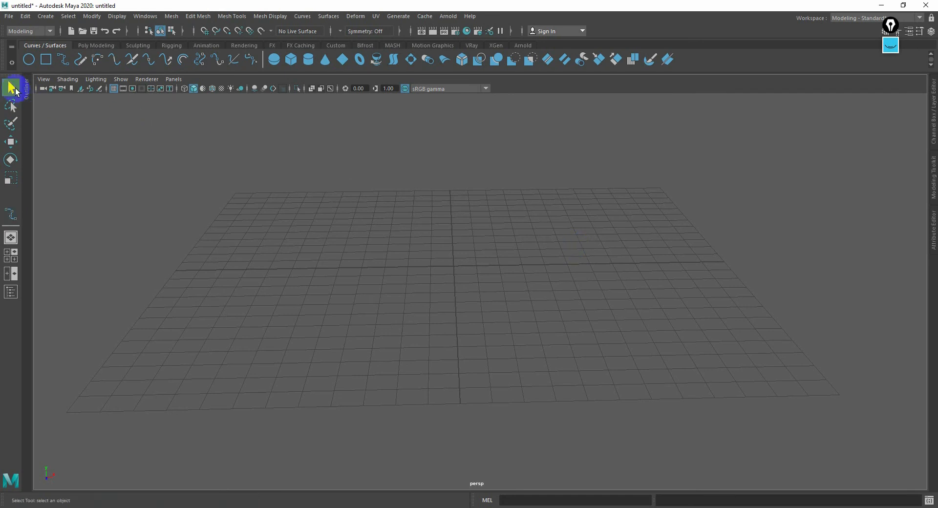
pyautogui.click(84, 45)
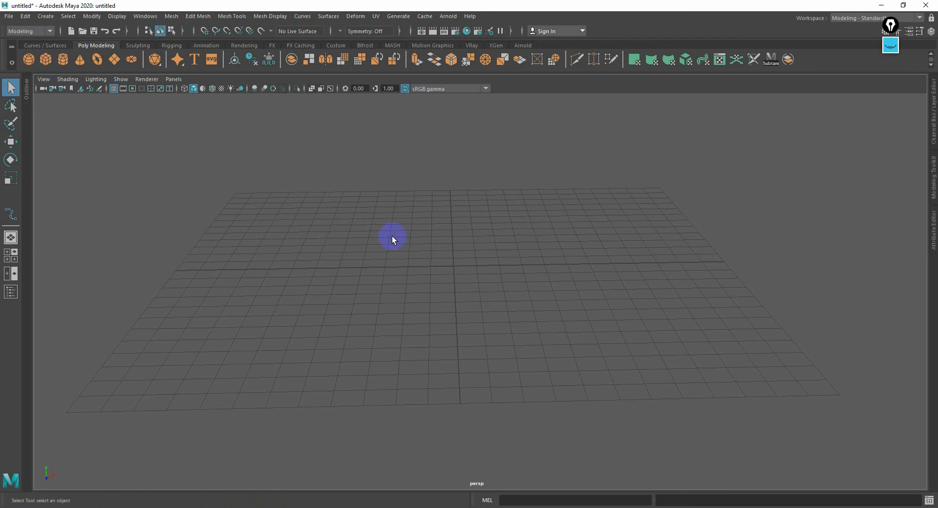
pyautogui.moveTo(442, 241); pyautogui.dragTo(513, 307)
pyautogui.moveTo(394, 223); pyautogui.dragTo(503, 305)
pyautogui.click(35, 45)
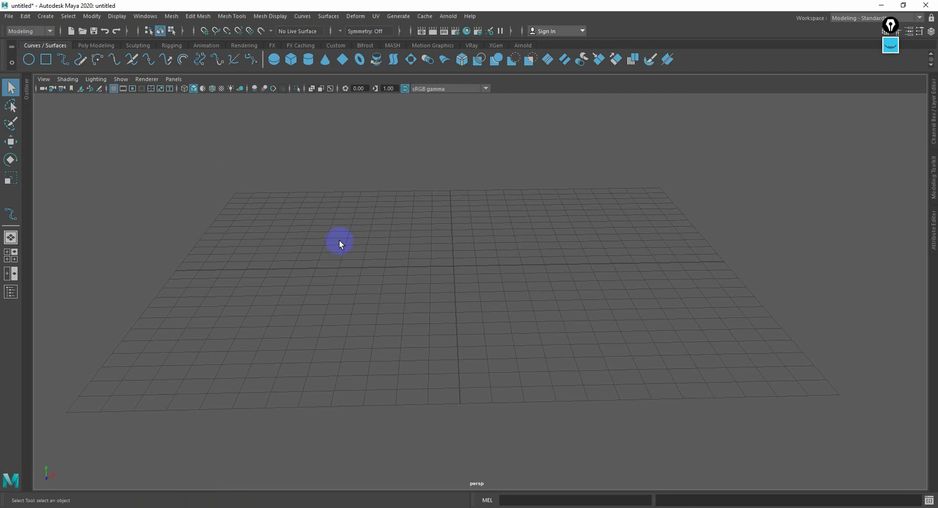
pyautogui.moveTo(408, 240); pyautogui.dragTo(475, 279)
# Create a polygon cube at the centre of the grid and frame it at an angle
pyautogui.click(95, 45)
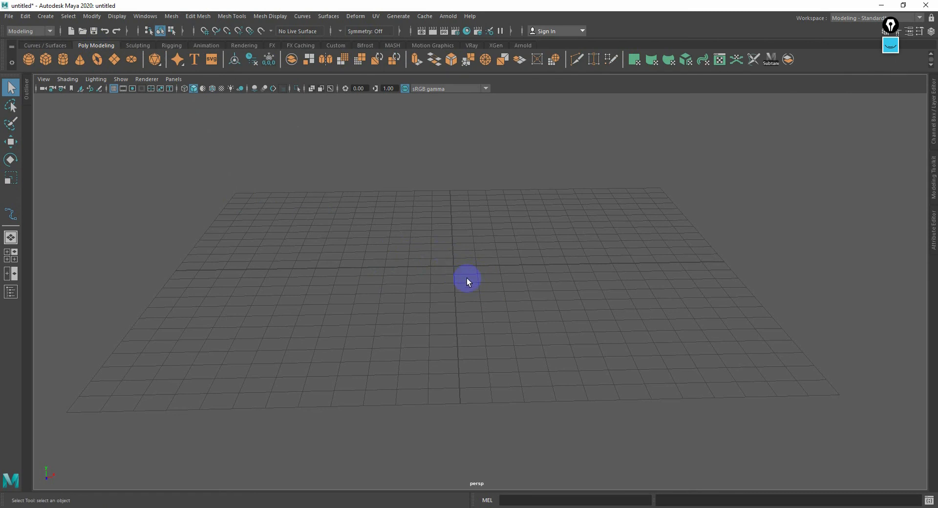
pyautogui.moveTo(463, 273); pyautogui.dragTo(465, 277)
pyautogui.moveTo(450, 262); pyautogui.dragTo(479, 288)
pyautogui.click(45, 59)
pyautogui.keyDown('alt'); pyautogui.moveTo(364, 288); pyautogui.dragTo(772, 255, button='right'); pyautogui.keyUp('alt')
pyautogui.keyDown('alt'); pyautogui.moveTo(412, 221); pyautogui.dragTo(521, 446, button='middle'); pyautogui.keyUp('alt')
pyautogui.keyDown('alt'); pyautogui.moveTo(455, 381); pyautogui.dragTo(622, 308, button='right'); pyautogui.keyUp('alt')
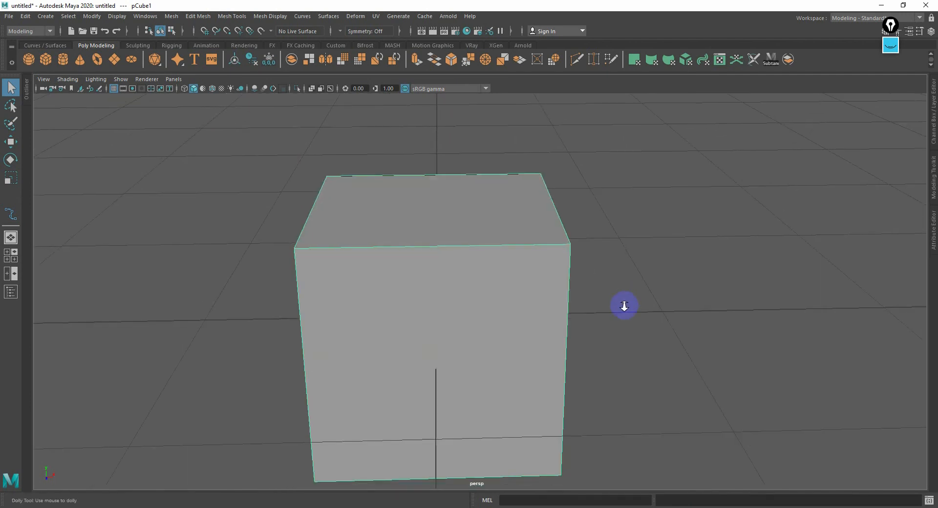
pyautogui.keyDown('alt'); pyautogui.moveTo(622, 308); pyautogui.dragTo(473, 250); pyautogui.keyUp('alt')
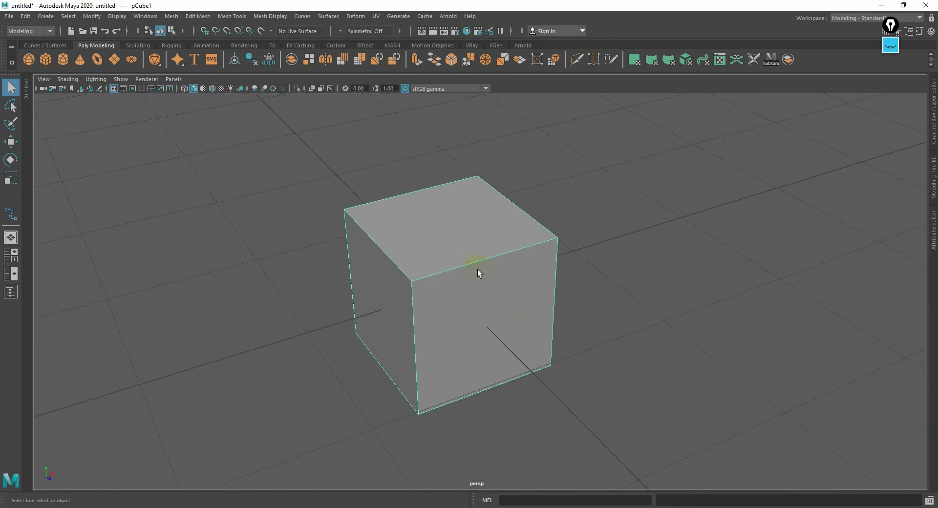
# Select individual edges of the cube in edge mode, and individual corner points in vertex mode
pyautogui.moveTo(480, 261); pyautogui.dragTo(475, 220, button='right')
pyautogui.click(478, 255)
pyautogui.click(419, 328)
pyautogui.moveTo(476, 254); pyautogui.dragTo(396, 250, button='right')
pyautogui.click(412, 278)
pyautogui.click(559, 237)
# Select the cube's front, top and side faces one by one in face mode, and return to object mode
pyautogui.moveTo(488, 250); pyautogui.dragTo(491, 294, button='right')
pyautogui.click(486, 296)
pyautogui.click(415, 232)
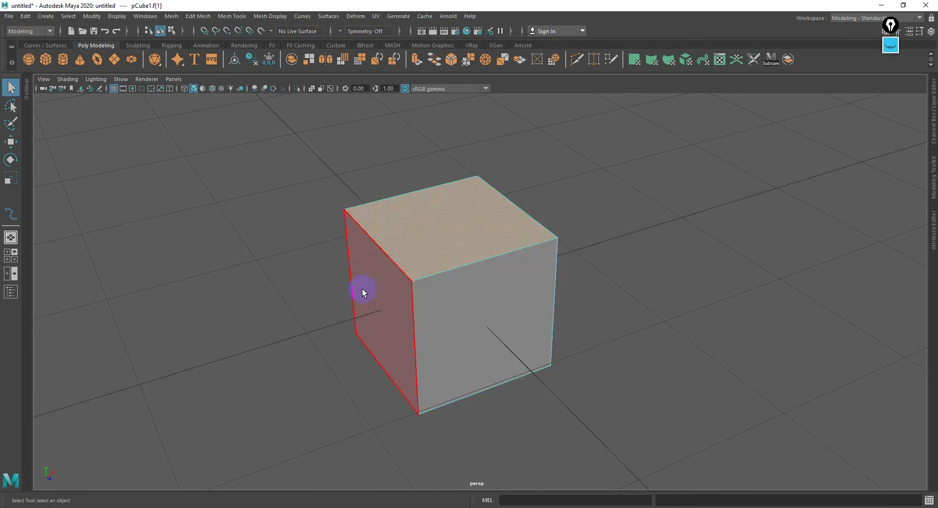
pyautogui.click(362, 289)
pyautogui.keyDown('alt'); pyautogui.moveTo(472, 302); pyautogui.dragTo(362, 273); pyautogui.keyUp('alt')
pyautogui.scroll(3, 453, 251)
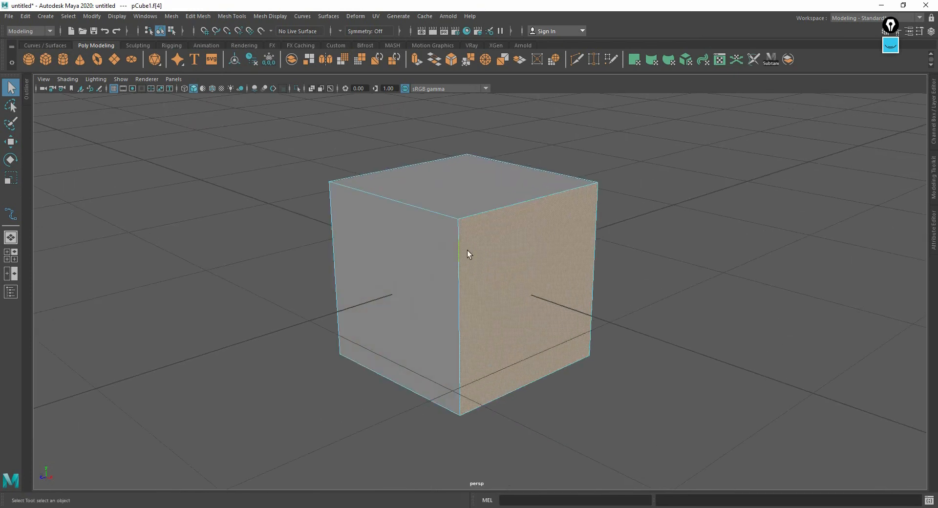
pyautogui.moveTo(461, 211); pyautogui.dragTo(481, 192, button='right')
pyautogui.keyDown('alt'); pyautogui.moveTo(446, 222); pyautogui.dragTo(520, 245); pyautogui.keyUp('alt')
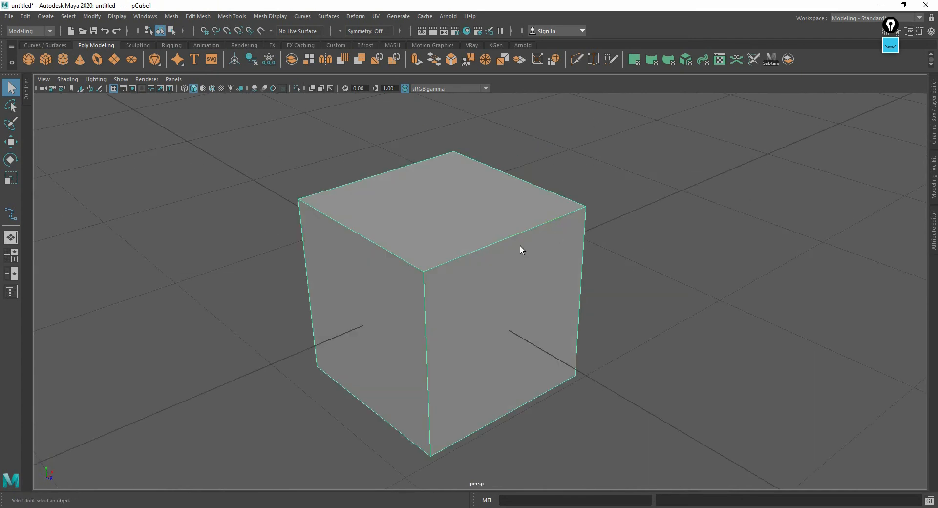
# Examine the cube from different angles and distances in the perspective view
pyautogui.keyDown('alt'); pyautogui.moveTo(494, 260); pyautogui.dragTo(541, 279, button='right'); pyautogui.keyUp('alt')
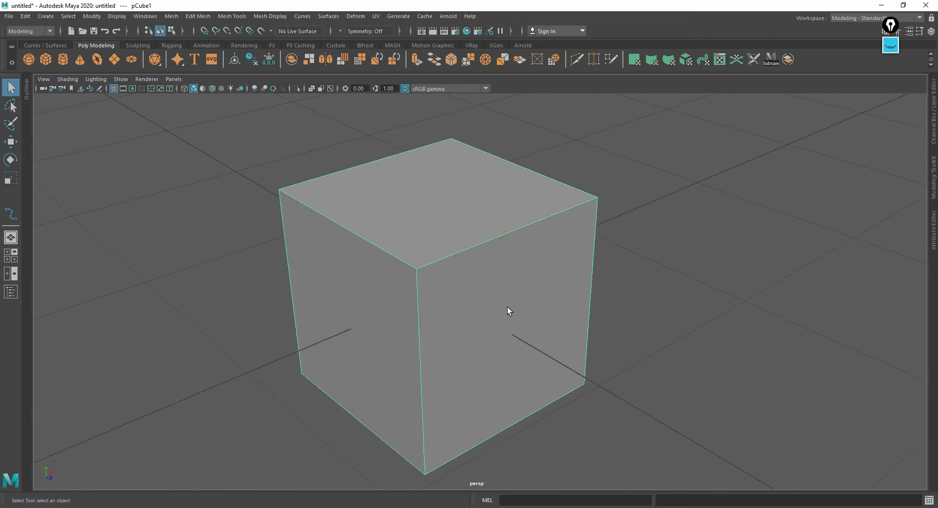
pyautogui.keyDown('alt'); pyautogui.moveTo(506, 308); pyautogui.dragTo(442, 265, button='right'); pyautogui.keyUp('alt')
pyautogui.keyDown('alt'); pyautogui.moveTo(441, 266); pyautogui.dragTo(412, 233, button='middle'); pyautogui.keyUp('alt')
pyautogui.keyDown('alt'); pyautogui.moveTo(411, 233); pyautogui.dragTo(490, 266, button='right'); pyautogui.keyUp('alt')
pyautogui.keyDown('alt'); pyautogui.moveTo(491, 270); pyautogui.dragTo(309, 245); pyautogui.keyUp('alt')
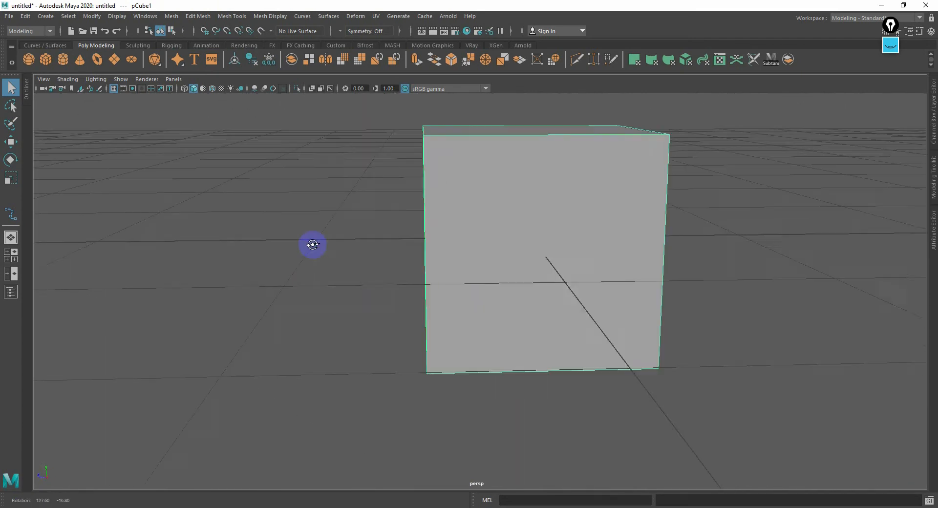
pyautogui.keyDown('alt'); pyautogui.moveTo(310, 244); pyautogui.dragTo(394, 243, button='right'); pyautogui.keyUp('alt')
pyautogui.keyDown('alt'); pyautogui.moveTo(393, 243); pyautogui.dragTo(467, 242, button='middle'); pyautogui.keyUp('alt')
pyautogui.keyDown('alt'); pyautogui.moveTo(526, 238); pyautogui.dragTo(482, 238, button='right'); pyautogui.keyUp('alt')
pyautogui.keyDown('alt'); pyautogui.moveTo(482, 238); pyautogui.dragTo(418, 231, button='middle'); pyautogui.keyUp('alt')
pyautogui.keyDown('alt'); pyautogui.moveTo(418, 230); pyautogui.dragTo(438, 226, button='right'); pyautogui.keyUp('alt')
pyautogui.rightClick(438, 227)
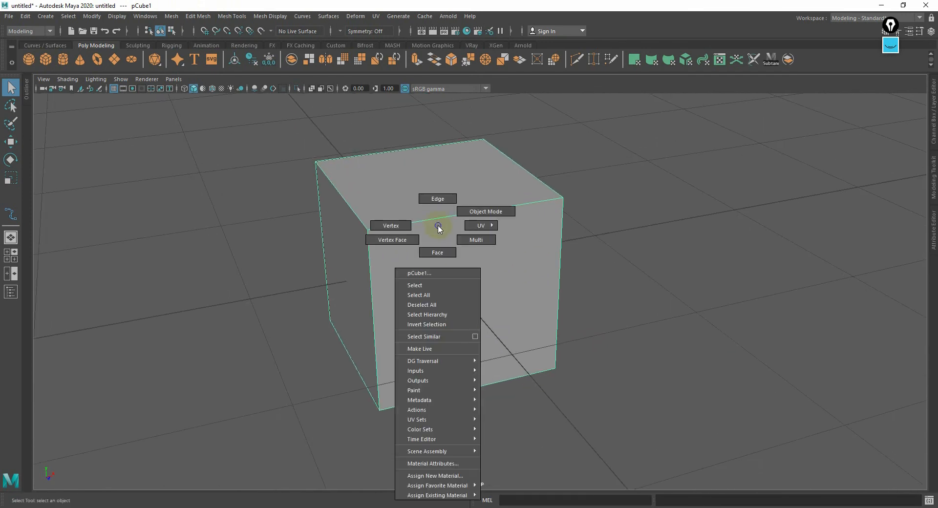
pyautogui.click(438, 252)
pyautogui.moveTo(454, 229); pyautogui.dragTo(533, 197, button='right')
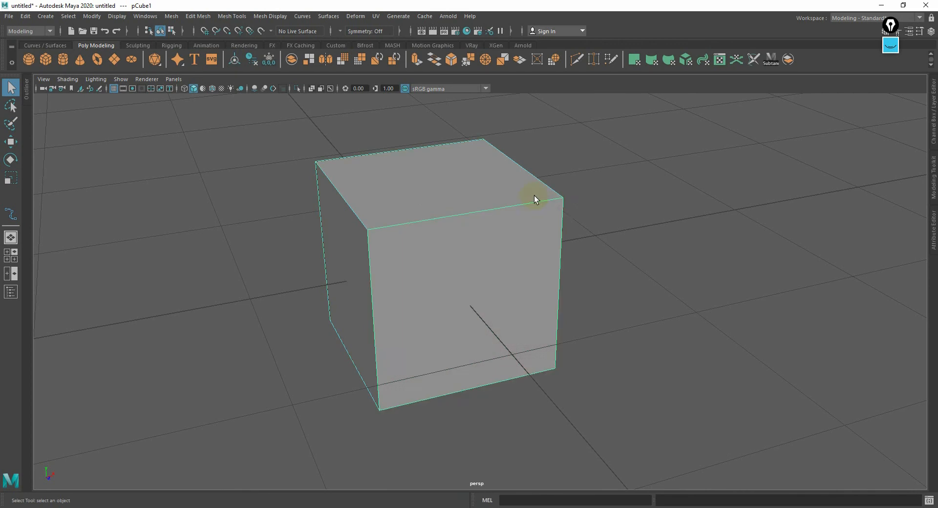
# Inspect the cube's front and top from near and far in the perspective view
pyautogui.keyDown('alt'); pyautogui.moveTo(407, 246); pyautogui.dragTo(430, 248); pyautogui.keyUp('alt')
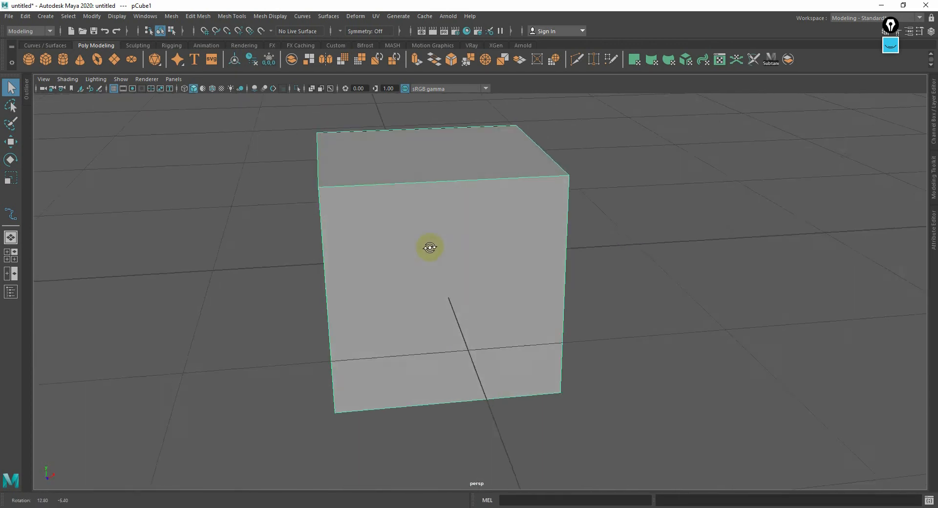
pyautogui.keyDown('alt'); pyautogui.moveTo(462, 266); pyautogui.dragTo(378, 265, button='right'); pyautogui.keyUp('alt')
pyautogui.keyDown('alt'); pyautogui.moveTo(417, 267); pyautogui.dragTo(404, 225, button='middle'); pyautogui.keyUp('alt')
pyautogui.keyDown('alt'); pyautogui.moveTo(405, 225); pyautogui.dragTo(410, 254); pyautogui.keyUp('alt')
pyautogui.keyDown('alt'); pyautogui.moveTo(404, 216); pyautogui.dragTo(438, 213, button='right'); pyautogui.keyUp('alt')
pyautogui.keyDown('alt'); pyautogui.moveTo(432, 205); pyautogui.dragTo(458, 267, button='middle'); pyautogui.keyUp('alt')
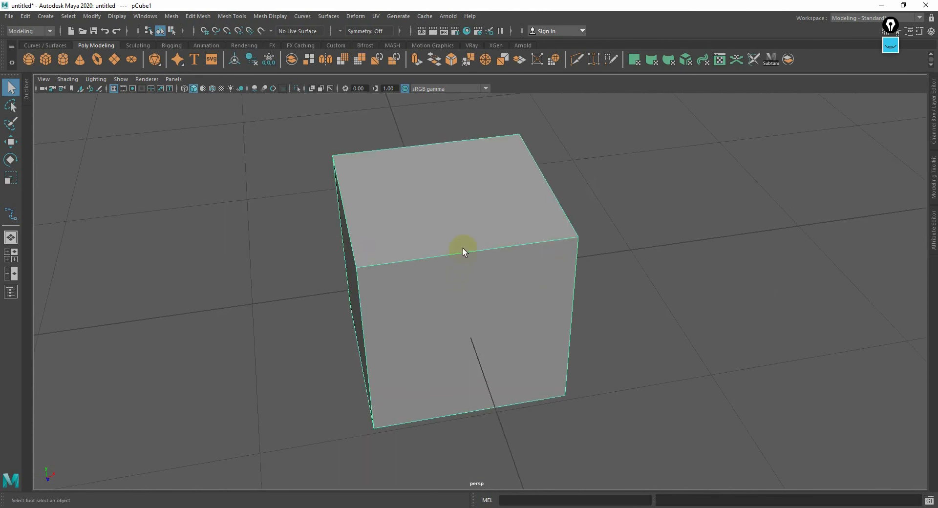
# Select the edges around the cube's top face one after another in edge mode
pyautogui.rightClick(509, 232)
pyautogui.moveTo(509, 233)
pyautogui.mouseDown(button='right')
pyautogui.moveTo(554, 217)
pyautogui.moveTo(446, 207)
pyautogui.moveTo(500, 264)
pyautogui.moveTo(537, 196)
pyautogui.moveTo(504, 257)
pyautogui.moveTo(496, 221)
pyautogui.moveTo(507, 257)
pyautogui.moveTo(516, 208)
pyautogui.moveTo(539, 230)
pyautogui.moveTo(518, 221)
pyautogui.moveTo(552, 216)
pyautogui.moveTo(456, 226)
pyautogui.moveTo(542, 220)
pyautogui.moveTo(464, 221)
pyautogui.moveTo(510, 232)
pyautogui.mouseUp(button='right')
pyautogui.keyDown('alt'); pyautogui.moveTo(430, 222); pyautogui.dragTo(479, 201, button='right'); pyautogui.keyUp('alt')
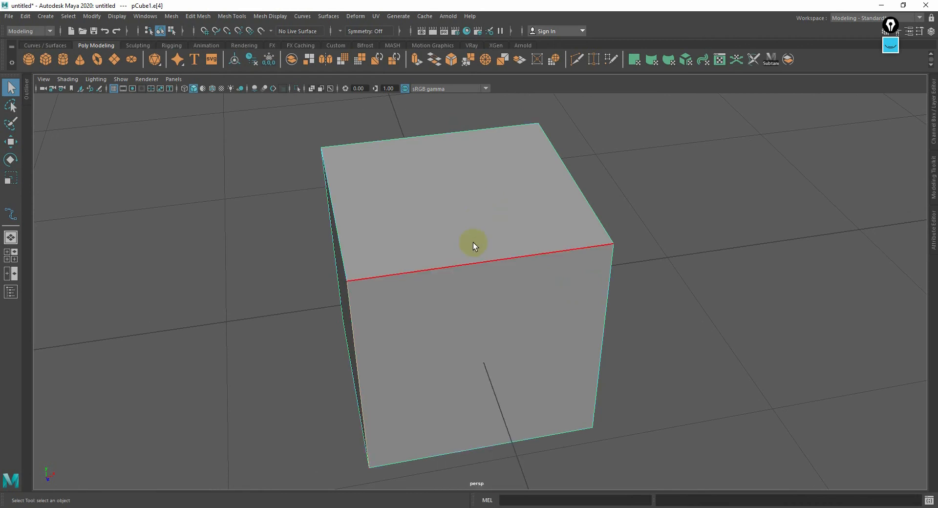
pyautogui.keyDown('alt'); pyautogui.moveTo(469, 259); pyautogui.dragTo(502, 266); pyautogui.keyUp('alt')
pyautogui.click(502, 266)
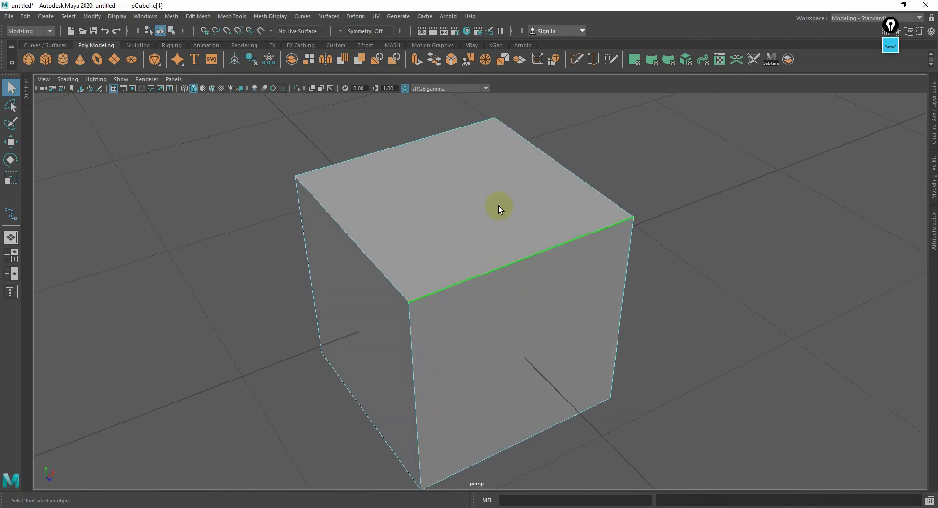
pyautogui.click(561, 165)
pyautogui.click(435, 142)
pyautogui.click(478, 276)
pyautogui.click(416, 153)
# Select corner points of the cube's top face one after another in vertex mode
pyautogui.press('alt')
pyautogui.moveTo(494, 195); pyautogui.dragTo(453, 193, button='right')
pyautogui.moveTo(471, 112); pyautogui.dragTo(525, 127)
pyautogui.moveTo(610, 195); pyautogui.dragTo(659, 237)
pyautogui.scroll(1, 533, 239)
pyautogui.keyDown('alt'); pyautogui.moveTo(533, 238); pyautogui.dragTo(462, 222, button='right'); pyautogui.keyUp('alt')
pyautogui.click(424, 293)
# Select single faces of the cube in face mode, and return the cube to object mode
pyautogui.keyDown('alt'); pyautogui.moveTo(425, 258); pyautogui.dragTo(411, 295, button='right'); pyautogui.keyUp('alt')
pyautogui.keyDown('alt'); pyautogui.moveTo(410, 295); pyautogui.dragTo(478, 209); pyautogui.keyUp('alt')
pyautogui.moveTo(478, 209); pyautogui.dragTo(480, 237, button='right')
pyautogui.click(570, 307)
pyautogui.keyDown('alt'); pyautogui.moveTo(408, 300); pyautogui.dragTo(419, 280); pyautogui.keyUp('alt')
pyautogui.click(412, 300)
pyautogui.moveTo(516, 231); pyautogui.dragTo(566, 215, button='right')
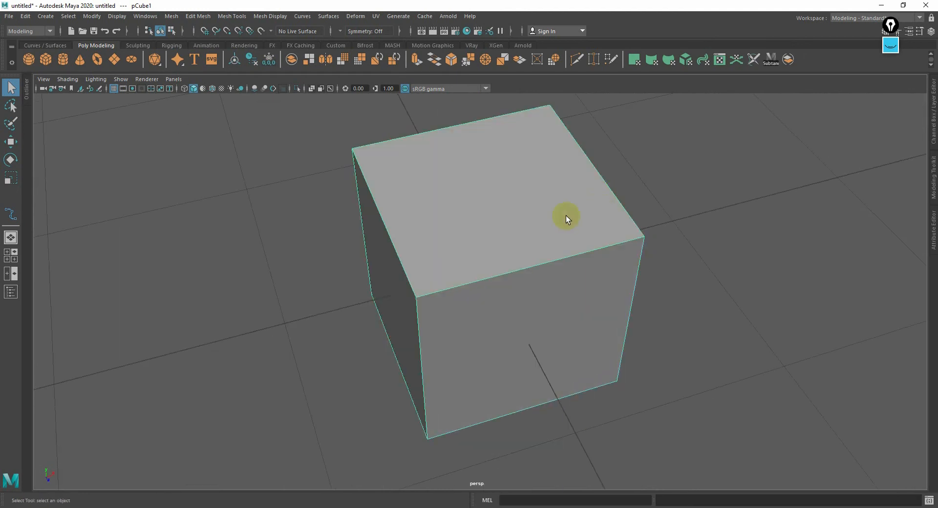
# Examine the cube and the surrounding grid from all sides, at various view positions and distances
pyautogui.keyDown('alt'); pyautogui.moveTo(566, 216); pyautogui.dragTo(523, 248); pyautogui.keyUp('alt')
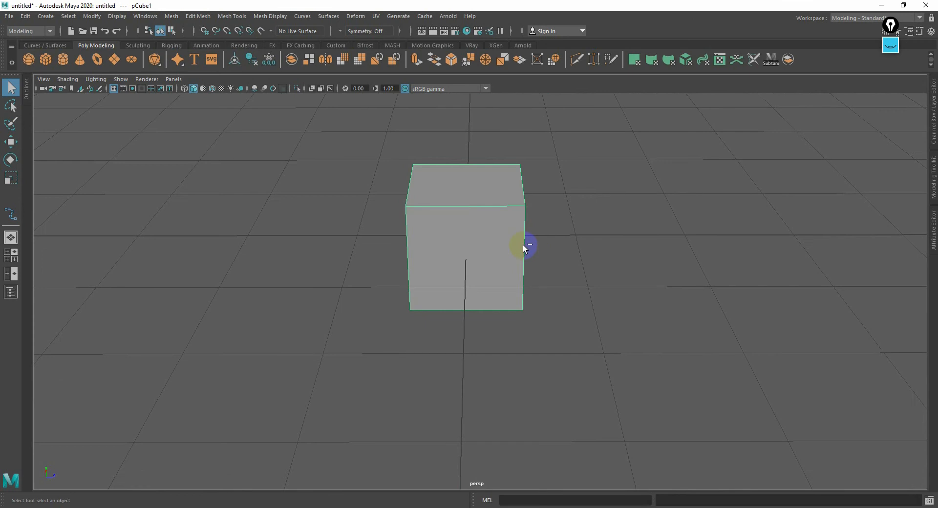
pyautogui.keyDown('alt'); pyautogui.moveTo(494, 297); pyautogui.dragTo(548, 301, button='right'); pyautogui.keyUp('alt')
pyautogui.keyDown('alt'); pyautogui.moveTo(548, 302); pyautogui.dragTo(576, 366, button='middle'); pyautogui.keyUp('alt')
pyautogui.keyDown('alt'); pyautogui.moveTo(576, 365); pyautogui.dragTo(408, 303); pyautogui.keyUp('alt')
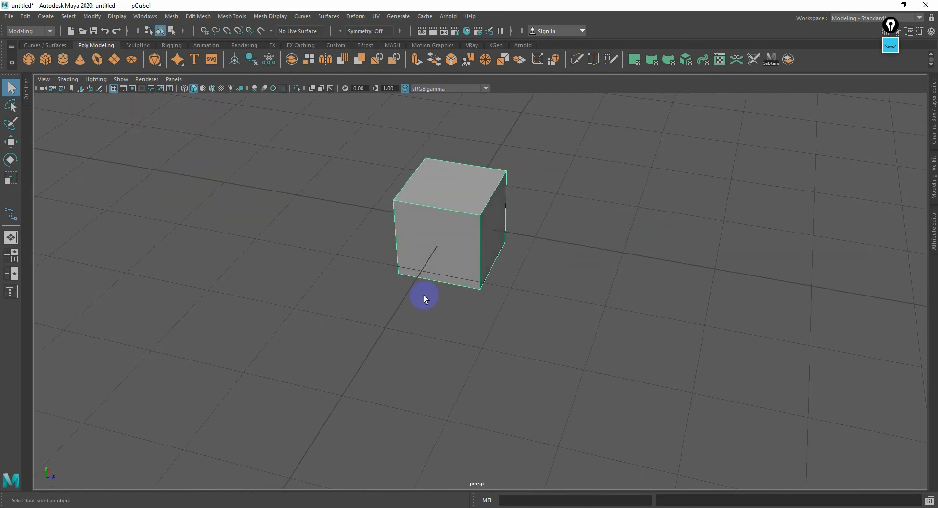
pyautogui.keyDown('alt'); pyautogui.moveTo(420, 289); pyautogui.dragTo(445, 327); pyautogui.keyUp('alt')
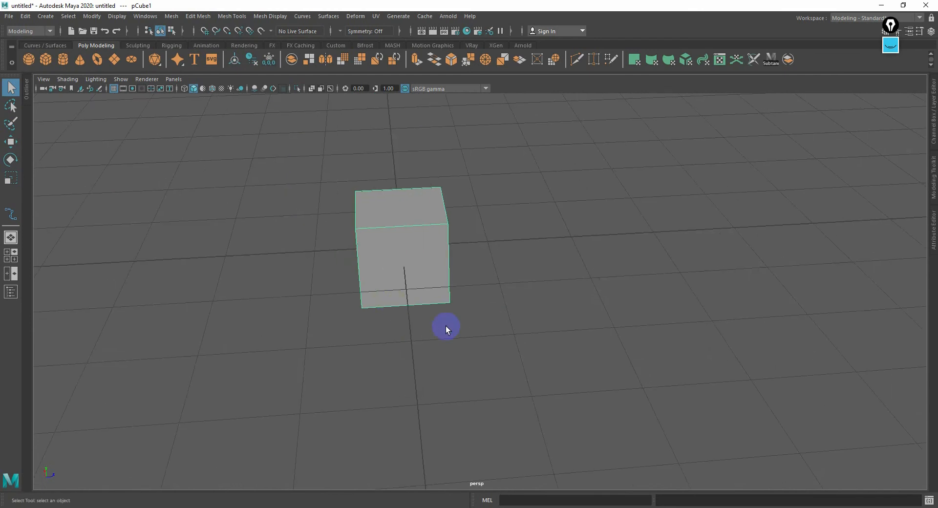
pyautogui.keyDown('alt'); pyautogui.moveTo(458, 298); pyautogui.dragTo(518, 306, button='middle'); pyautogui.keyUp('alt')
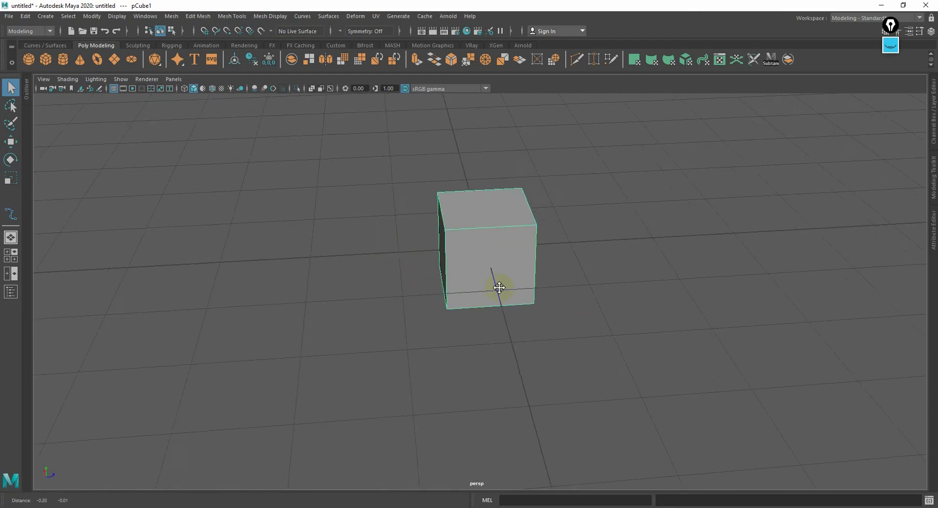
pyautogui.keyDown('alt'); pyautogui.moveTo(498, 288); pyautogui.dragTo(517, 327, button='middle'); pyautogui.keyUp('alt')
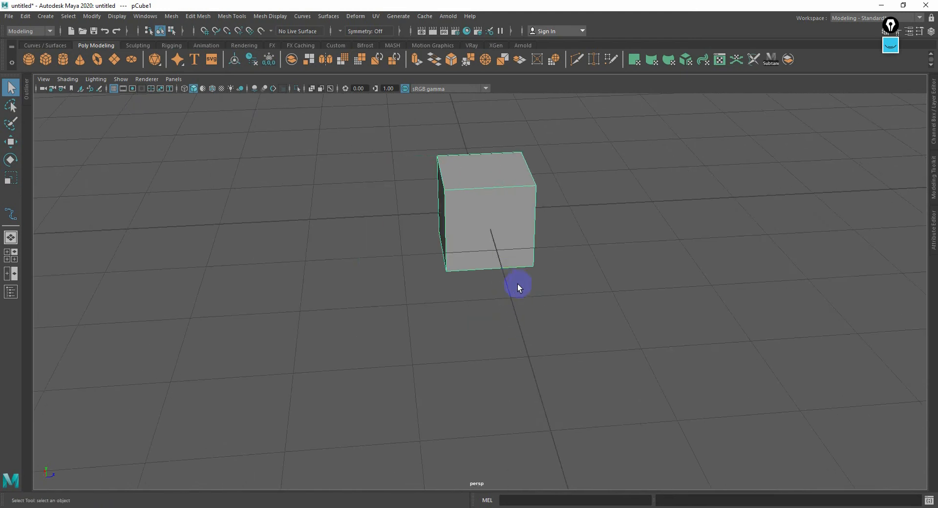
pyautogui.keyDown('alt'); pyautogui.moveTo(551, 284); pyautogui.dragTo(544, 325, button='middle'); pyautogui.keyUp('alt')
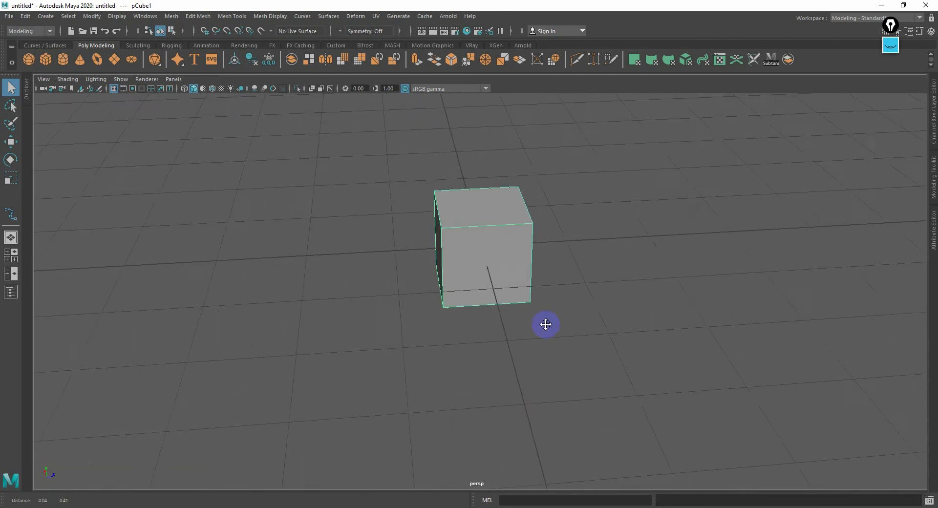
pyautogui.keyDown('alt'); pyautogui.moveTo(634, 324); pyautogui.dragTo(446, 314); pyautogui.keyUp('alt')
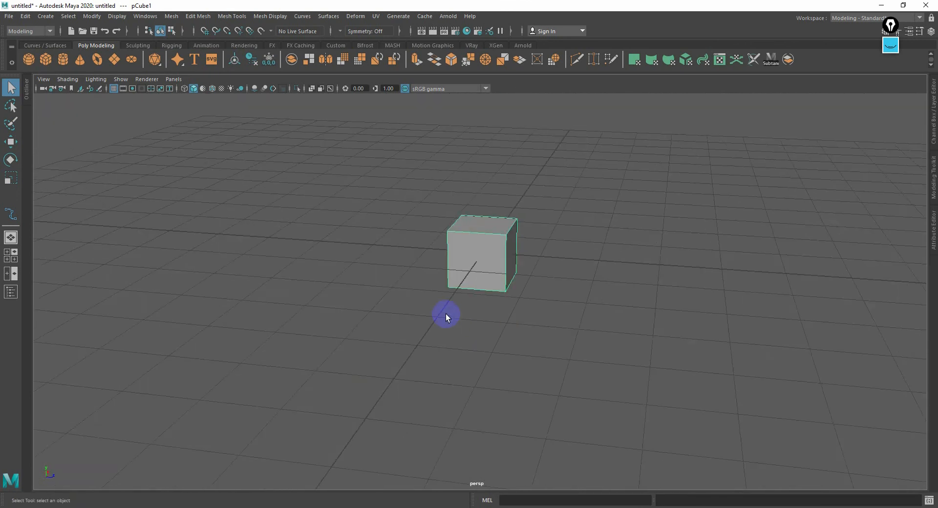
pyautogui.scroll(6, 522, 324)
pyautogui.keyDown('alt'); pyautogui.moveTo(623, 308); pyautogui.dragTo(543, 383, button='middle'); pyautogui.keyUp('alt')
pyautogui.scroll(-6, 469, 336)
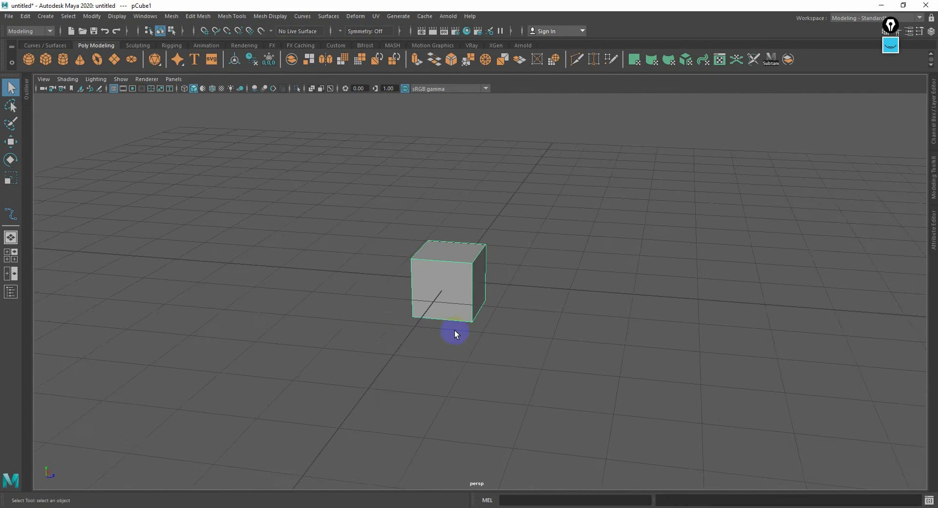
pyautogui.keyDown('alt'); pyautogui.moveTo(455, 333); pyautogui.dragTo(374, 321); pyautogui.keyUp('alt')
pyautogui.scroll(3, 415, 317)
pyautogui.keyDown('alt'); pyautogui.moveTo(491, 306); pyautogui.dragTo(562, 318, button='middle'); pyautogui.keyUp('alt')
pyautogui.scroll(3, 635, 316)
pyautogui.keyDown('alt'); pyautogui.moveTo(716, 318); pyautogui.dragTo(492, 287); pyautogui.keyUp('alt')
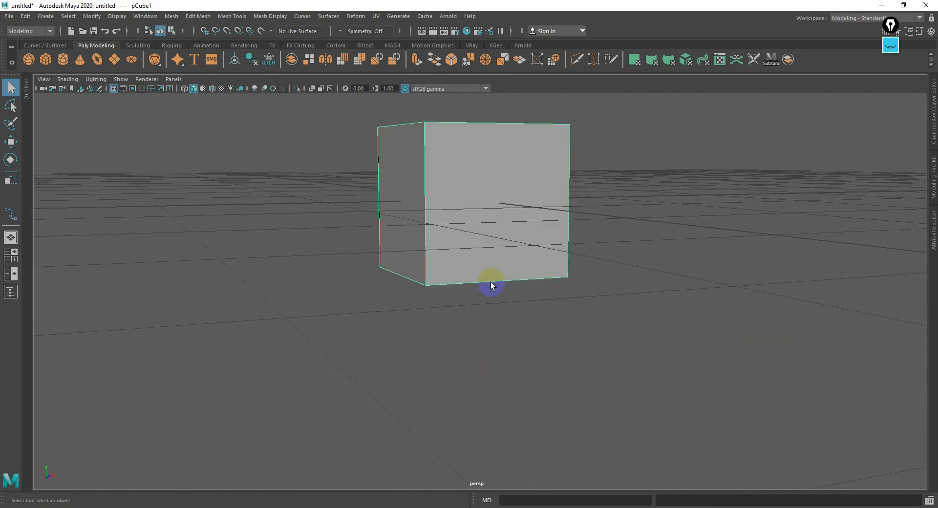
# Look at the cube close up and from farther away, from several angles above the grid
pyautogui.scroll(3, 578, 310)
pyautogui.keyDown('alt'); pyautogui.moveTo(577, 309); pyautogui.dragTo(587, 347, button='middle'); pyautogui.keyUp('alt')
pyautogui.keyDown('alt'); pyautogui.moveTo(587, 347); pyautogui.dragTo(640, 330); pyautogui.keyUp('alt')
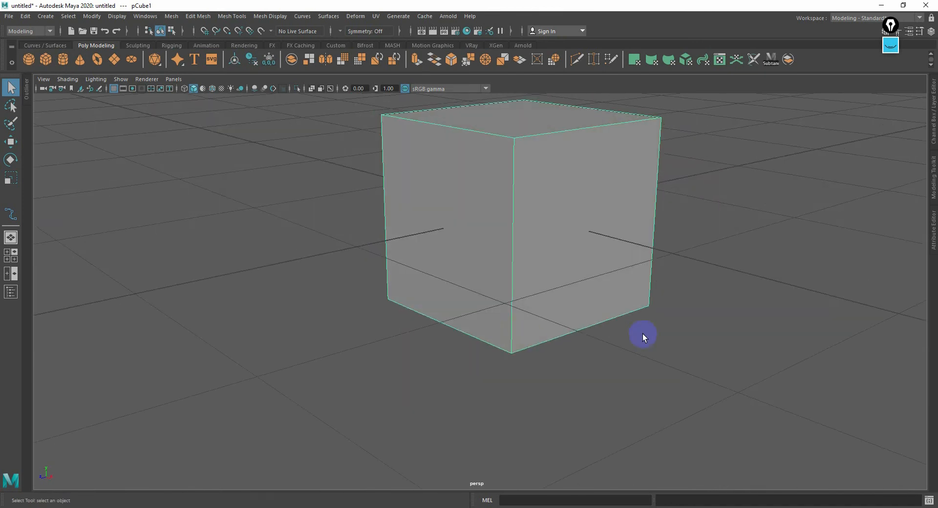
pyautogui.keyDown('alt'); pyautogui.moveTo(667, 318); pyautogui.dragTo(559, 297, button='right'); pyautogui.keyUp('alt')
pyautogui.keyDown('alt'); pyautogui.moveTo(569, 297); pyautogui.dragTo(534, 280, button='middle'); pyautogui.keyUp('alt')
pyautogui.keyDown('alt'); pyautogui.moveTo(499, 309); pyautogui.dragTo(542, 270, button='middle'); pyautogui.keyUp('alt')
pyautogui.keyDown('alt'); pyautogui.moveTo(497, 274); pyautogui.dragTo(646, 249, button='right'); pyautogui.keyUp('alt')
pyautogui.keyDown('alt'); pyautogui.moveTo(640, 226); pyautogui.dragTo(576, 352, button='middle'); pyautogui.keyUp('alt')
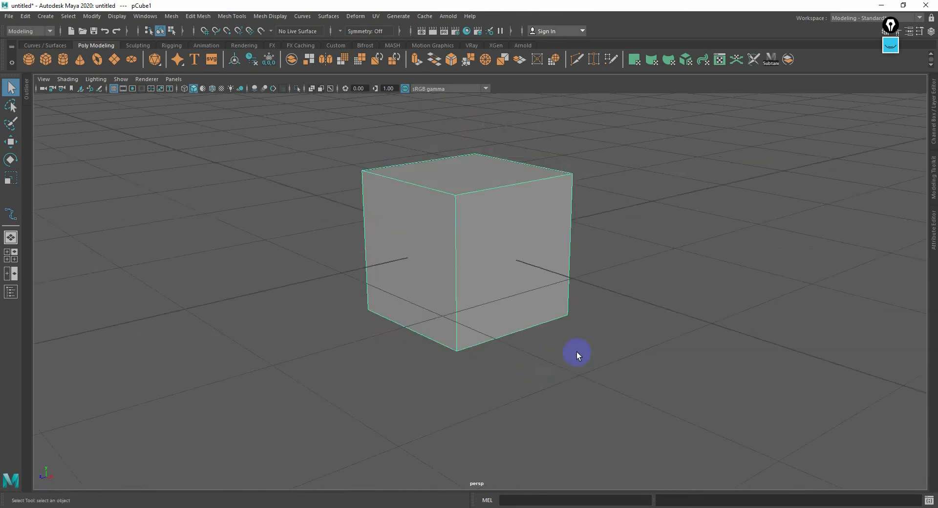
pyautogui.keyDown('alt'); pyautogui.moveTo(577, 352); pyautogui.dragTo(592, 307); pyautogui.keyUp('alt')
pyautogui.keyDown('alt'); pyautogui.moveTo(593, 307); pyautogui.dragTo(572, 322, button='middle'); pyautogui.keyUp('alt')
pyautogui.keyDown('alt'); pyautogui.moveTo(573, 322); pyautogui.dragTo(359, 339, button='right'); pyautogui.keyUp('alt')
pyautogui.keyDown('alt'); pyautogui.moveTo(359, 339); pyautogui.dragTo(449, 315); pyautogui.keyUp('alt')
pyautogui.scroll(3, 449, 315)
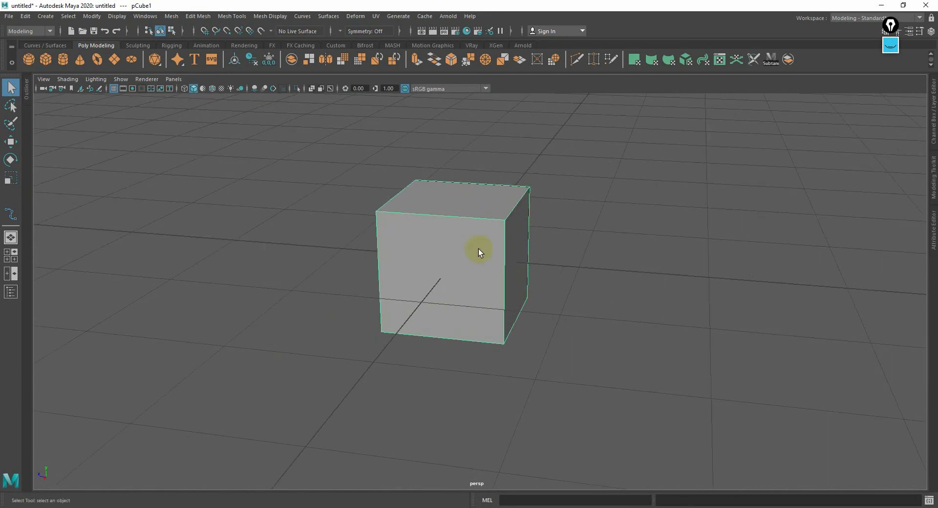
# Select the cube's side face in face mode and move it outward about 2.4 cm along the X axis, forming a long box
pyautogui.moveTo(478, 248); pyautogui.dragTo(479, 273, button='right')
pyautogui.keyDown('alt'); pyautogui.moveTo(482, 268); pyautogui.dragTo(473, 291); pyautogui.keyUp('alt')
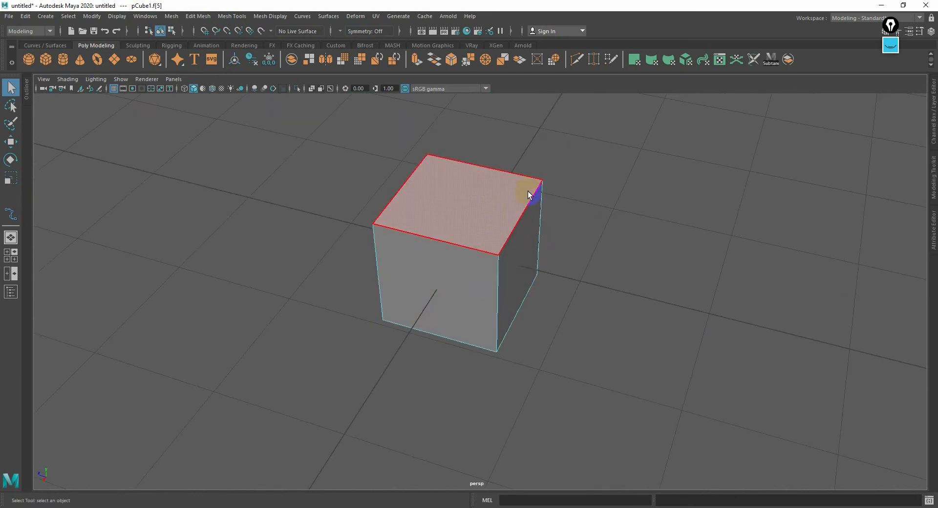
pyautogui.keyDown('alt'); pyautogui.moveTo(528, 194); pyautogui.dragTo(522, 210); pyautogui.keyUp('alt')
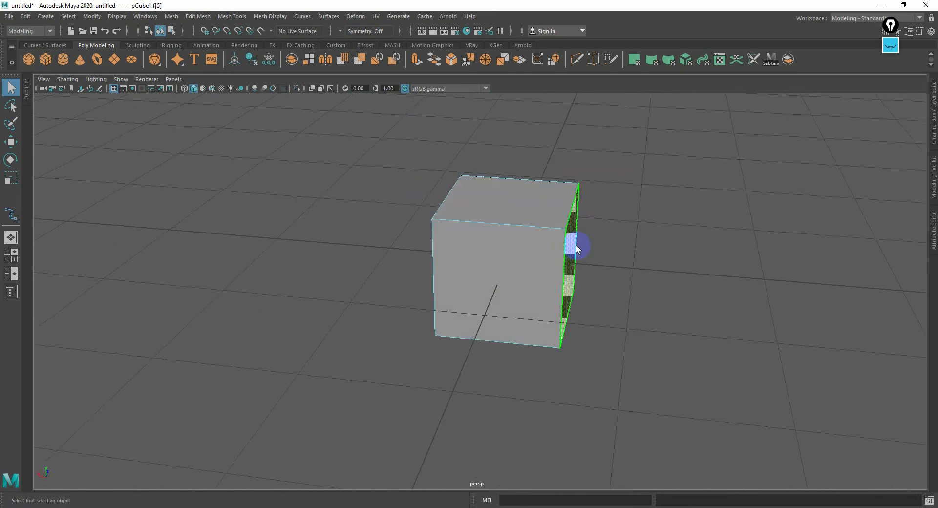
pyautogui.keyDown('alt'); pyautogui.moveTo(526, 264); pyautogui.dragTo(502, 258); pyautogui.keyUp('alt')
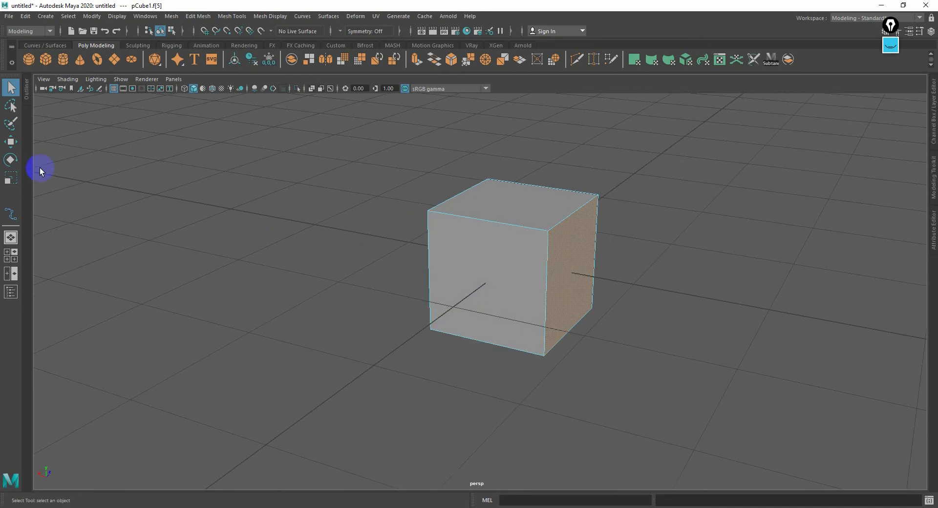
pyautogui.keyDown('alt'); pyautogui.moveTo(337, 249); pyautogui.dragTo(402, 272); pyautogui.keyUp('alt')
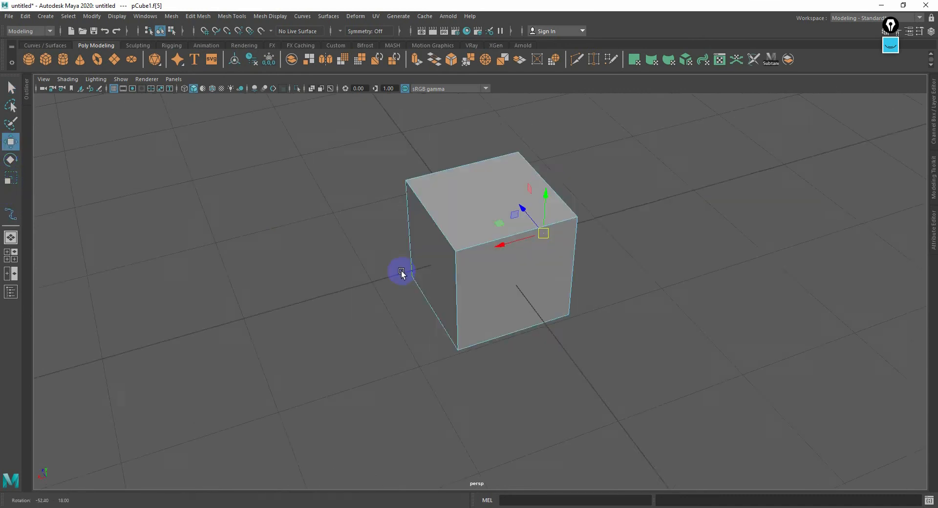
pyautogui.keyDown('alt'); pyautogui.moveTo(386, 268); pyautogui.dragTo(316, 266, button='middle'); pyautogui.keyUp('alt')
pyautogui.keyDown('alt'); pyautogui.moveTo(316, 265); pyautogui.dragTo(427, 264, button='right'); pyautogui.keyUp('alt')
pyautogui.keyDown('alt'); pyautogui.moveTo(427, 264); pyautogui.dragTo(376, 246); pyautogui.keyUp('alt')
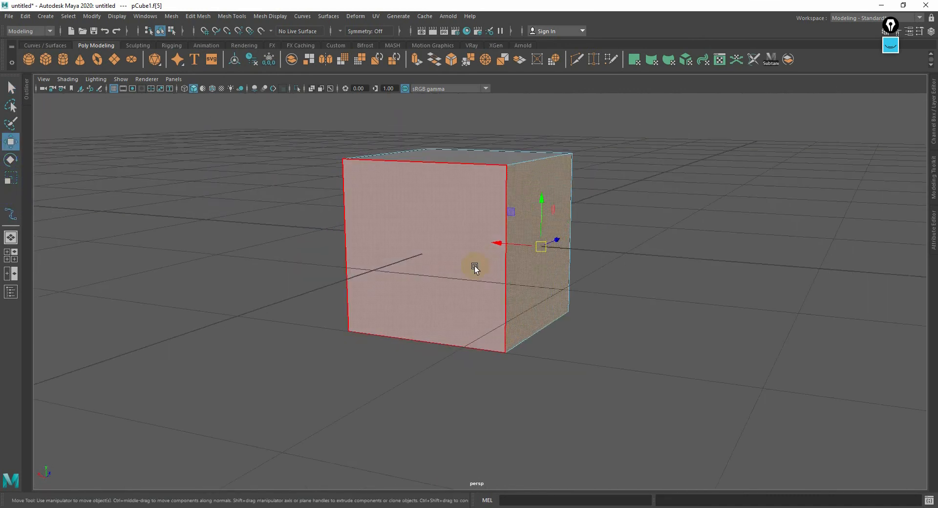
pyautogui.keyDown('alt'); pyautogui.moveTo(474, 267); pyautogui.dragTo(512, 255); pyautogui.keyUp('alt')
pyautogui.moveTo(497, 223); pyautogui.dragTo(847, 251)
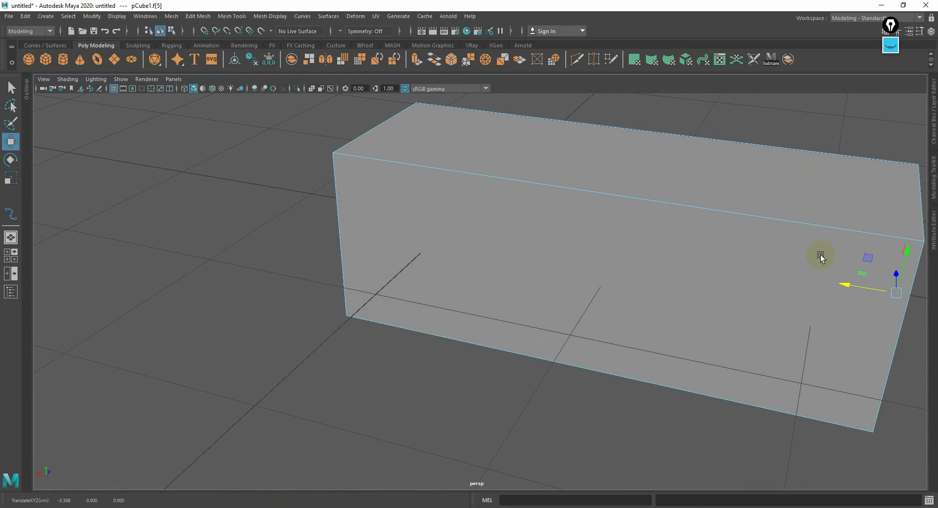
# Select one long top edge of the box in edge mode and move it outward along the Z axis, slanting that side
pyautogui.keyDown('alt'); pyautogui.moveTo(820, 255); pyautogui.dragTo(600, 214, button='middle'); pyautogui.keyUp('alt')
pyautogui.moveTo(601, 215)
pyautogui.keyDown('alt'); pyautogui.mouseDown(button='right')
pyautogui.moveTo(498, 214)
pyautogui.moveTo(586, 220)
pyautogui.mouseUp(button='right'); pyautogui.keyUp('alt')
pyautogui.keyDown('alt'); pyautogui.moveTo(600, 220); pyautogui.dragTo(520, 215); pyautogui.keyUp('alt')
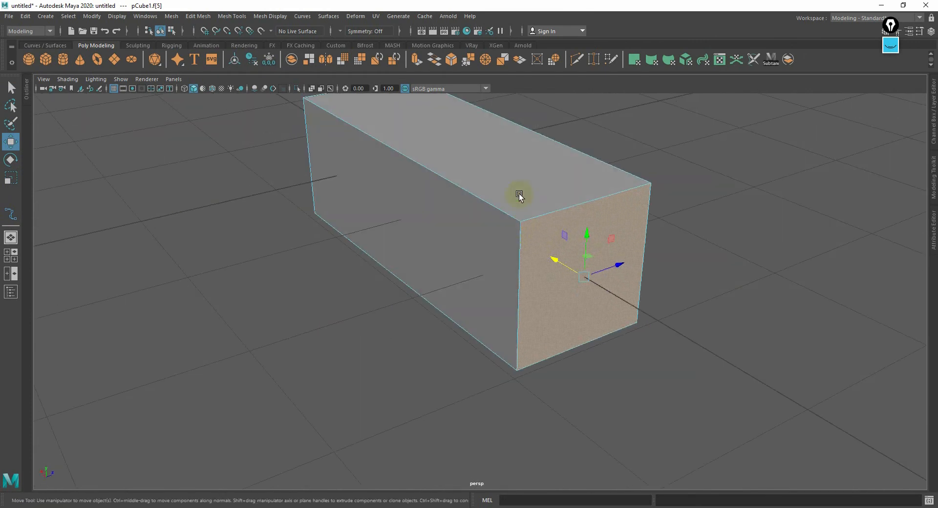
pyautogui.keyDown('alt'); pyautogui.moveTo(519, 194); pyautogui.dragTo(520, 257, button='middle'); pyautogui.keyUp('alt')
pyautogui.moveTo(532, 227); pyautogui.dragTo(529, 167, button='right')
pyautogui.keyDown('alt'); pyautogui.moveTo(530, 167); pyautogui.dragTo(518, 192); pyautogui.keyUp('alt')
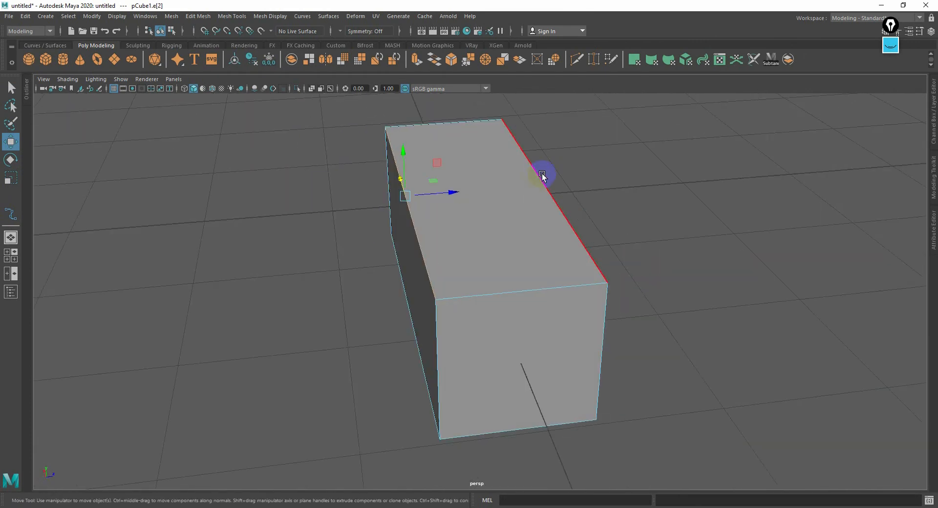
pyautogui.keyDown('alt'); pyautogui.moveTo(523, 203); pyautogui.dragTo(604, 194, button='right'); pyautogui.keyUp('alt')
pyautogui.keyDown('alt'); pyautogui.moveTo(603, 194); pyautogui.dragTo(520, 248, button='middle'); pyautogui.keyUp('alt')
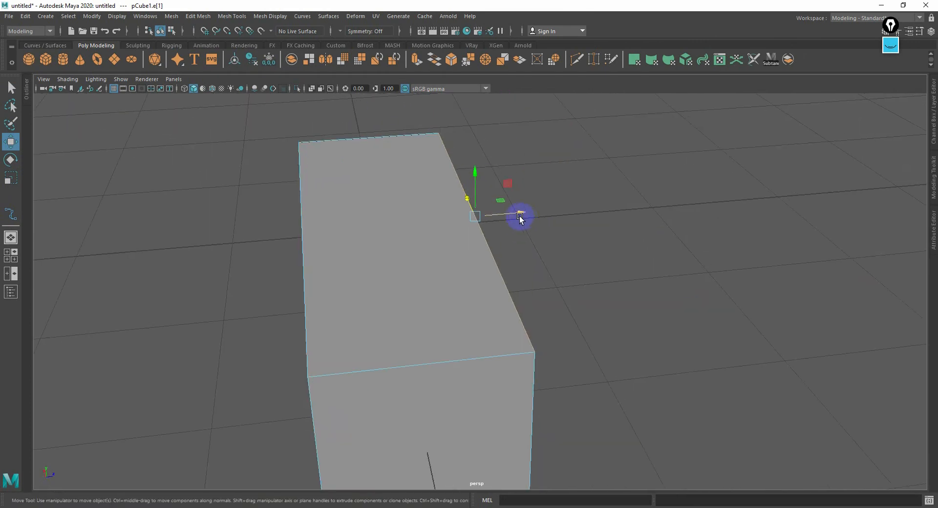
pyautogui.keyDown('alt'); pyautogui.moveTo(520, 217); pyautogui.dragTo(477, 237); pyautogui.keyUp('alt')
pyautogui.moveTo(544, 225); pyautogui.dragTo(794, 247)
# Select the long upright face opposite the slanted side in face mode and scale it down uniformly
pyautogui.keyDown('alt'); pyautogui.moveTo(755, 263); pyautogui.dragTo(679, 272, button='right'); pyautogui.keyUp('alt')
pyautogui.keyDown('alt'); pyautogui.moveTo(679, 271); pyautogui.dragTo(702, 213, button='middle'); pyautogui.keyUp('alt')
pyautogui.keyDown('alt'); pyautogui.moveTo(677, 215); pyautogui.dragTo(650, 208); pyautogui.keyUp('alt')
pyautogui.keyDown('alt'); pyautogui.moveTo(606, 206); pyautogui.dragTo(633, 210, button='right'); pyautogui.keyUp('alt')
pyautogui.keyDown('alt'); pyautogui.moveTo(634, 210); pyautogui.dragTo(595, 246, button='middle'); pyautogui.keyUp('alt')
pyautogui.keyDown('alt'); pyautogui.moveTo(522, 251); pyautogui.dragTo(578, 260); pyautogui.keyUp('alt')
pyautogui.keyDown('alt'); pyautogui.moveTo(396, 229); pyautogui.dragTo(478, 227, button='middle'); pyautogui.keyUp('alt')
pyautogui.moveTo(472, 218); pyautogui.dragTo(436, 220, button='right')
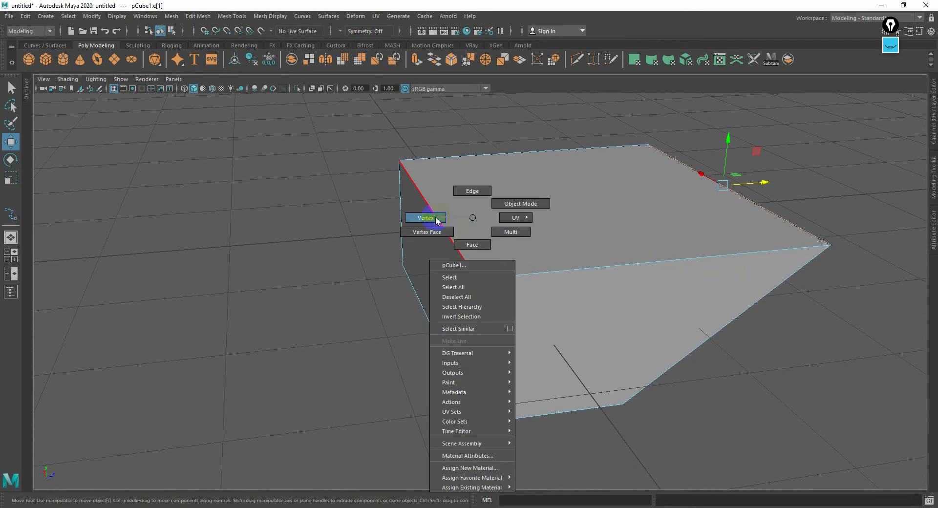
pyautogui.moveTo(470, 246); pyautogui.dragTo(469, 245, button='right')
pyautogui.scroll(-5, 523, 254)
pyautogui.click(417, 279)
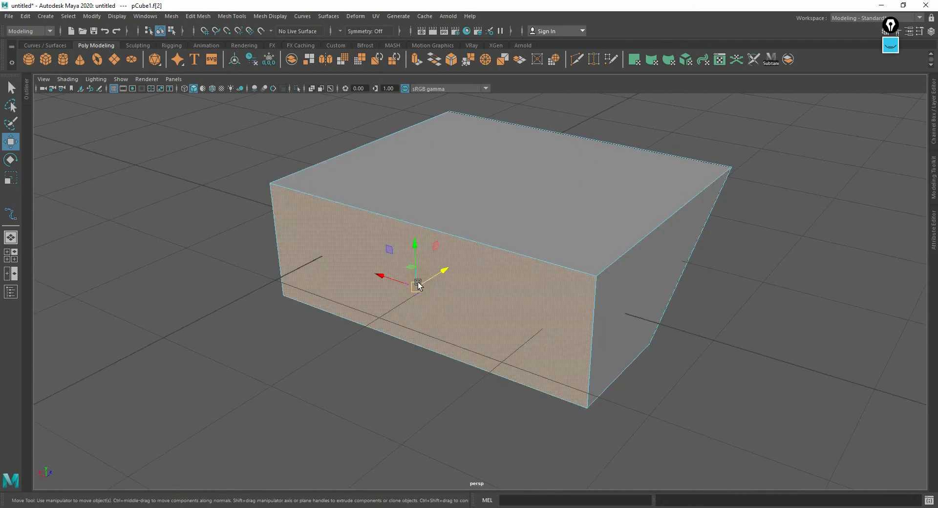
pyautogui.scroll(4, 502, 293)
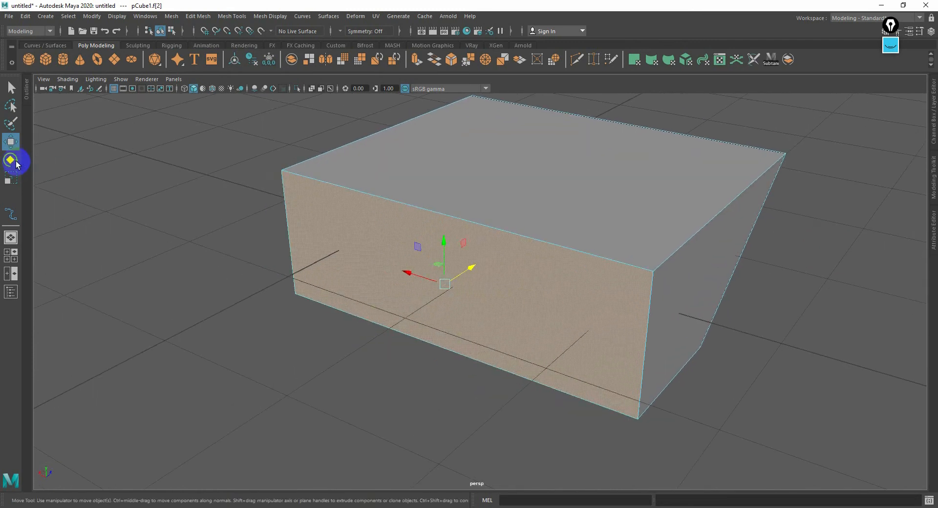
pyautogui.click(11, 177)
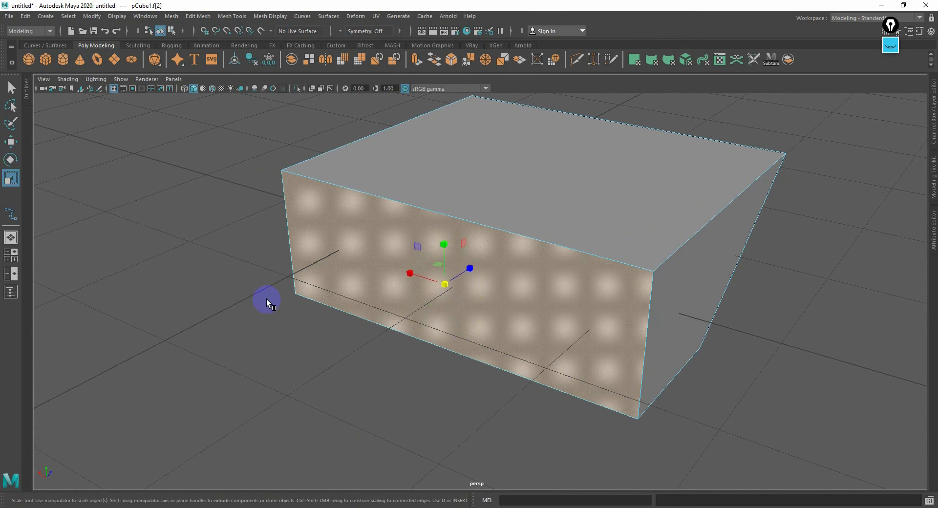
pyautogui.scroll(3, 468, 314)
pyautogui.moveTo(432, 282); pyautogui.dragTo(432, 309)
# Select the long top edge opposite the scaled face in edge mode, with the Move tool active
pyautogui.keyDown('alt'); pyautogui.moveTo(433, 309); pyautogui.dragTo(517, 207, button='right'); pyautogui.keyUp('alt')
pyautogui.click(557, 225)
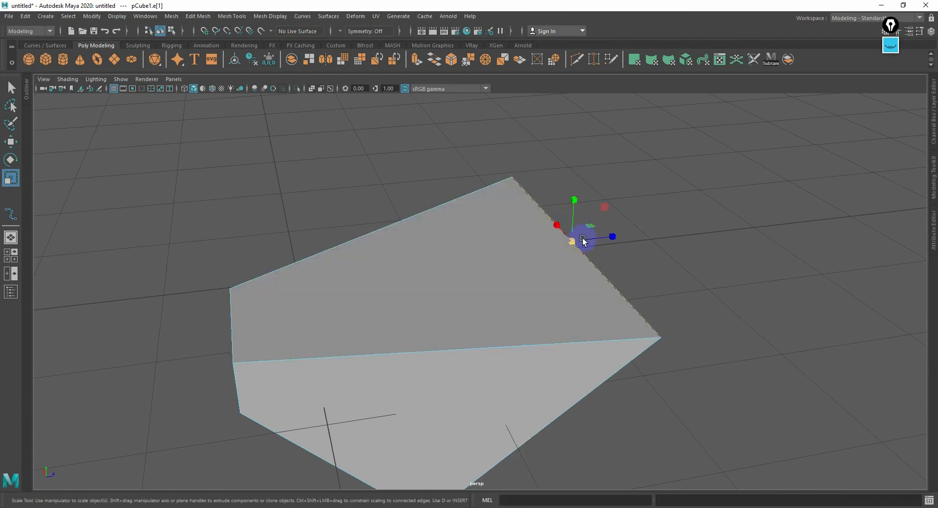
pyautogui.keyDown('alt'); pyautogui.moveTo(613, 241); pyautogui.dragTo(570, 338); pyautogui.keyUp('alt')
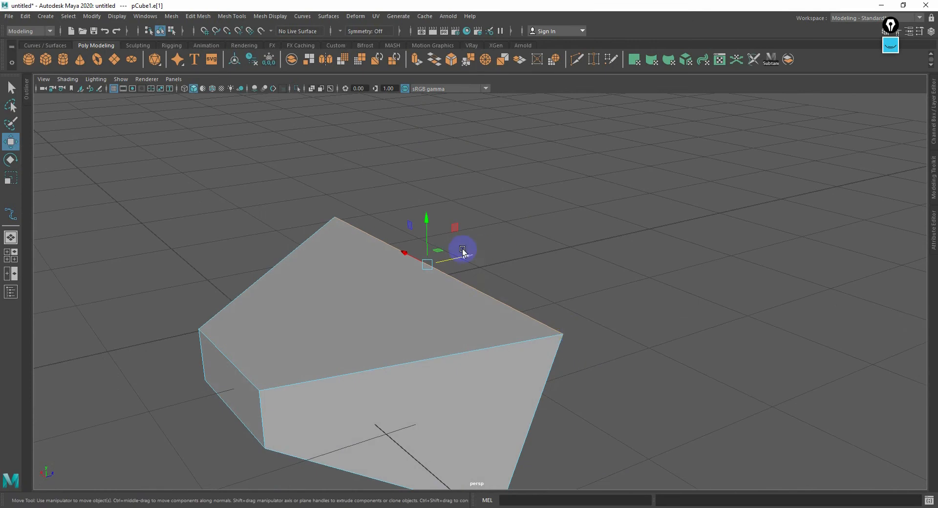
pyautogui.keyDown('alt'); pyautogui.moveTo(463, 252); pyautogui.dragTo(595, 242); pyautogui.keyUp('alt')
# Try moving a top corner point of the scaled face in vertex mode, and undo the move
pyautogui.moveTo(461, 168); pyautogui.dragTo(273, 202, button='right')
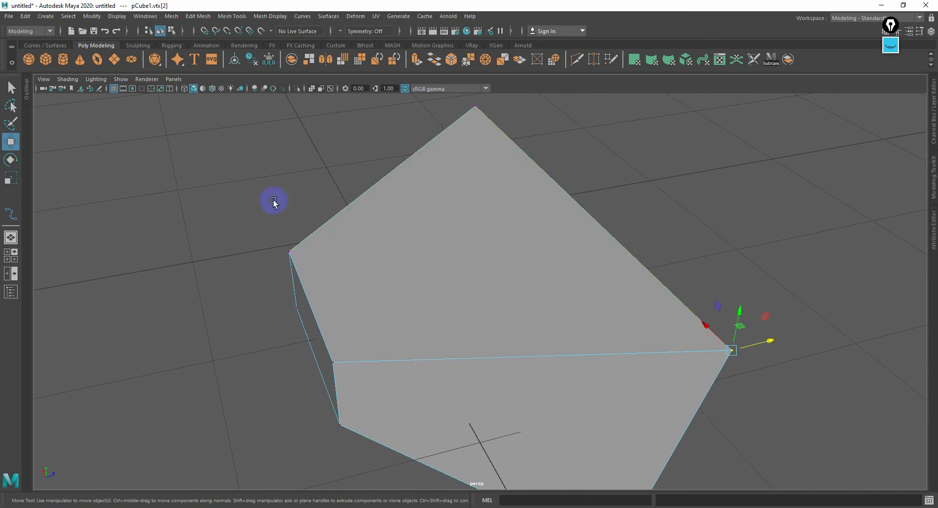
pyautogui.moveTo(328, 239); pyautogui.dragTo(309, 248)
pyautogui.scroll(3, 386, 232)
pyautogui.keyDown('alt'); pyautogui.moveTo(391, 229); pyautogui.dragTo(467, 237, button='middle'); pyautogui.keyUp('alt')
pyautogui.scroll(-2, 448, 253)
pyautogui.keyDown('alt'); pyautogui.moveTo(447, 251); pyautogui.dragTo(427, 257); pyautogui.keyUp('alt')
pyautogui.scroll(3, 438, 257)
pyautogui.hotkey('ctrl', 'z')
pyautogui.keyDown('alt'); pyautogui.moveTo(405, 265); pyautogui.dragTo(374, 277, button='middle'); pyautogui.keyUp('alt')
pyautogui.keyDown('alt'); pyautogui.moveTo(373, 276); pyautogui.dragTo(427, 250); pyautogui.keyUp('alt')
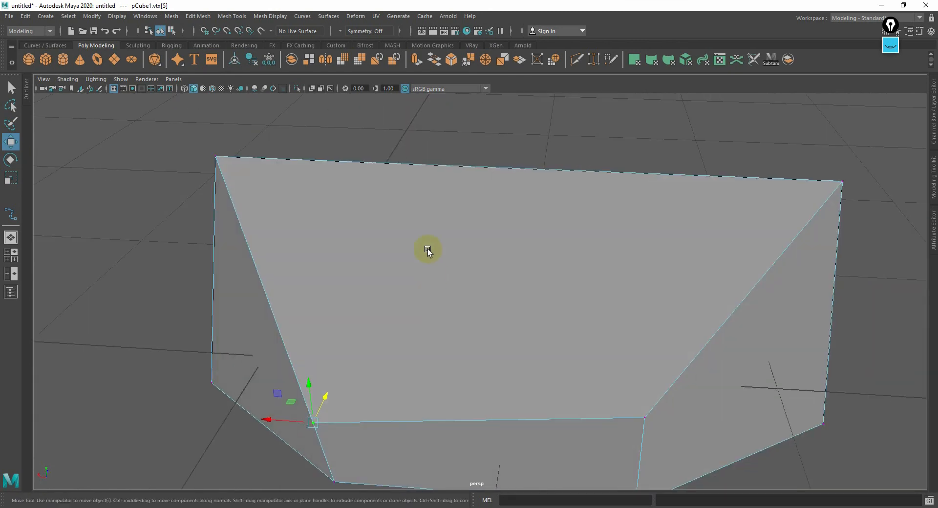
# Select a slanted side edge of the top face in edge mode and move it to skew the shape
pyautogui.moveTo(427, 250); pyautogui.dragTo(425, 217, button='right')
pyautogui.click(272, 260)
pyautogui.keyDown('alt'); pyautogui.moveTo(527, 269); pyautogui.dragTo(473, 265); pyautogui.keyUp('alt')
pyautogui.moveTo(398, 250); pyautogui.dragTo(429, 262)
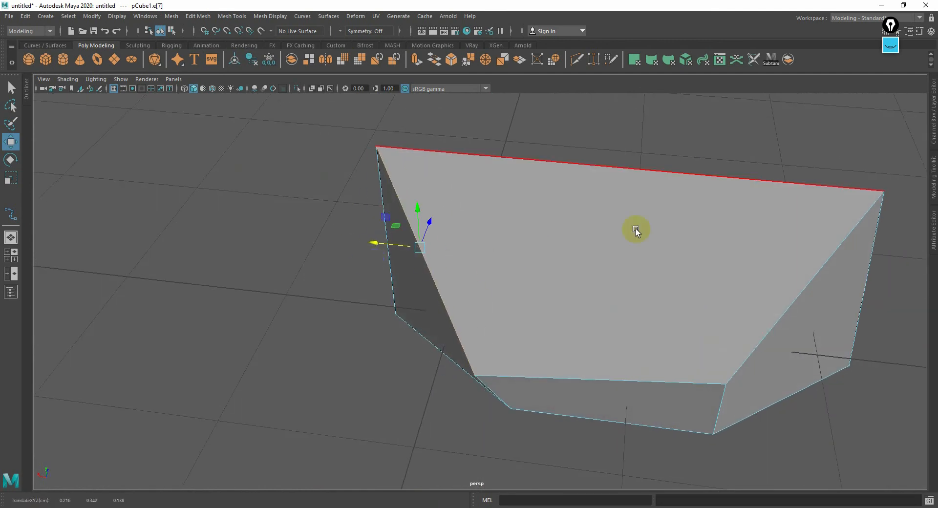
pyautogui.keyDown('alt'); pyautogui.moveTo(635, 229); pyautogui.dragTo(445, 176); pyautogui.keyUp('alt')
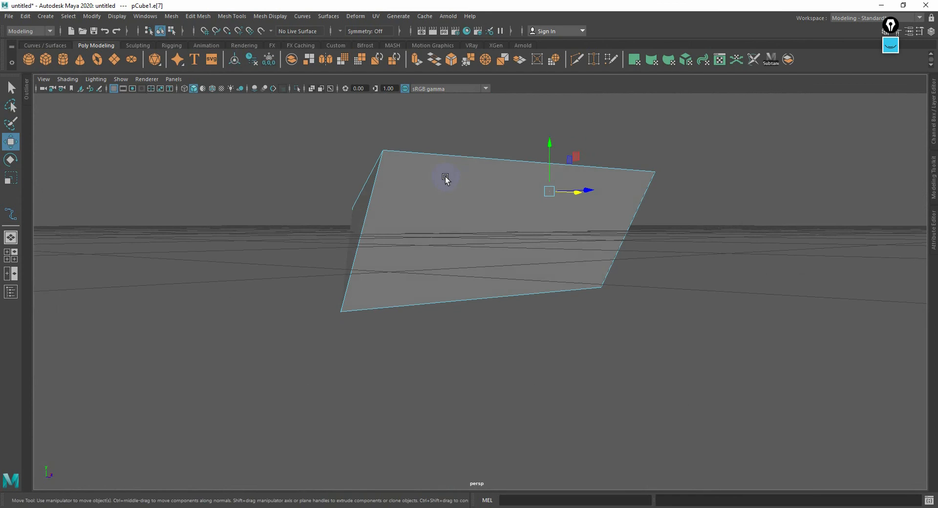
# Return the deformed cube to object mode and delete it from the scene
pyautogui.moveTo(473, 195); pyautogui.dragTo(474, 218, button='right')
pyautogui.keyDown('alt'); pyautogui.moveTo(473, 218); pyautogui.dragTo(517, 226); pyautogui.keyUp('alt')
pyautogui.moveTo(518, 226); pyautogui.dragTo(609, 188, button='right')
pyautogui.keyDown('alt'); pyautogui.moveTo(434, 246); pyautogui.dragTo(510, 233); pyautogui.keyUp('alt')
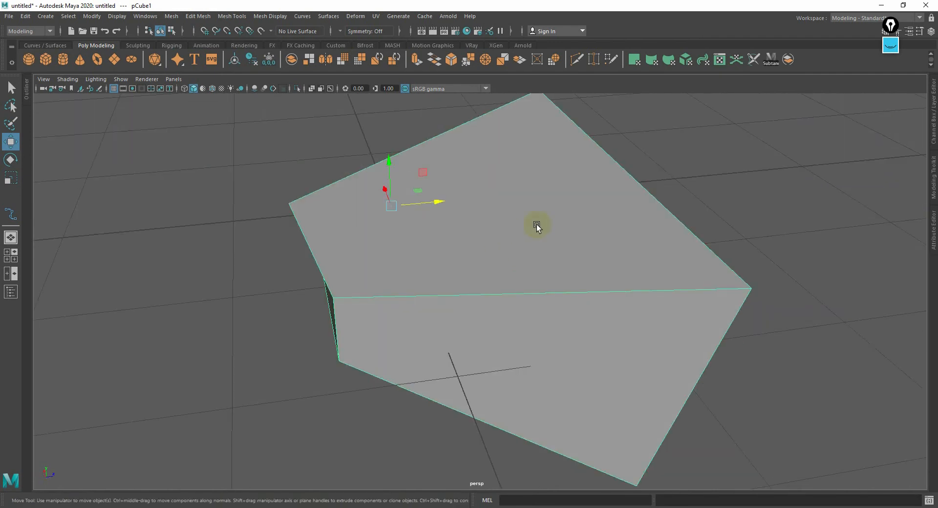
pyautogui.keyDown('alt'); pyautogui.moveTo(498, 218); pyautogui.dragTo(431, 259); pyautogui.keyUp('alt')
pyautogui.scroll(-2, 459, 247)
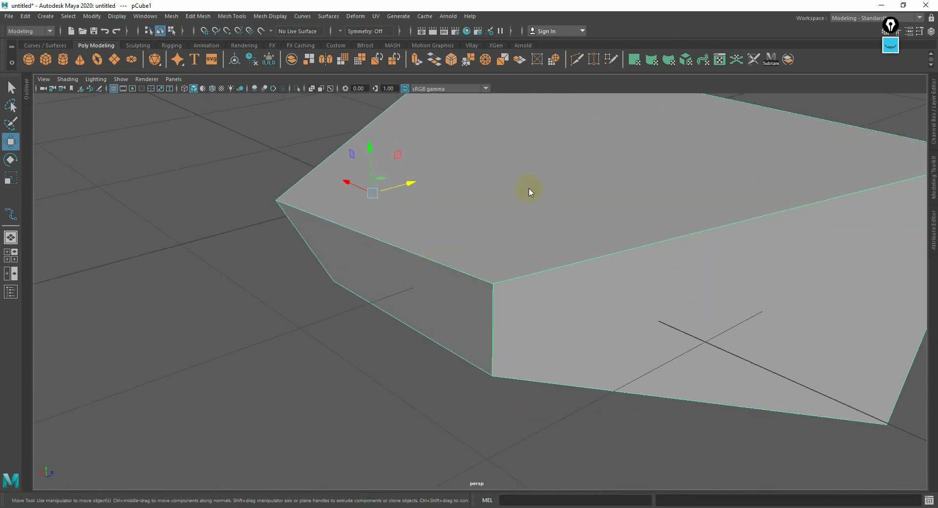
pyautogui.scroll(-3, 581, 188)
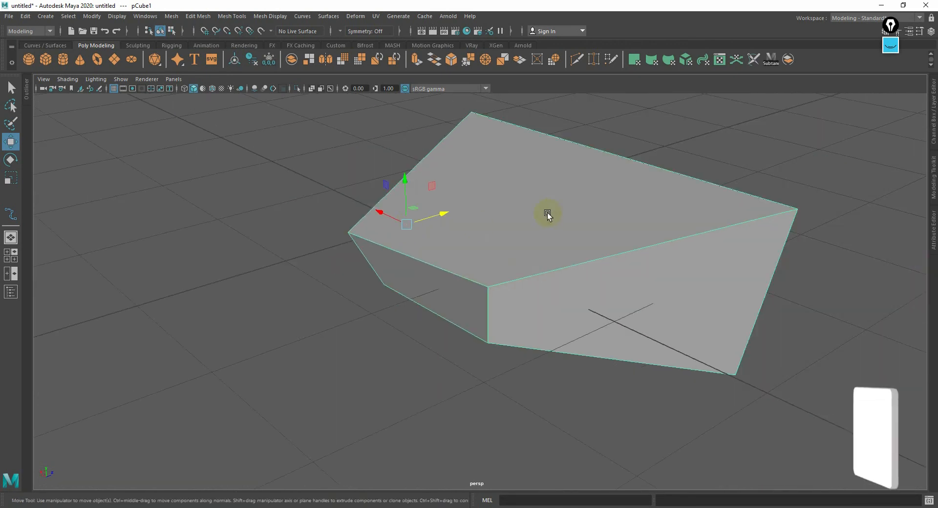
pyautogui.keyDown('alt'); pyautogui.moveTo(547, 213); pyautogui.dragTo(465, 232); pyautogui.keyUp('alt')
pyautogui.click(619, 187)
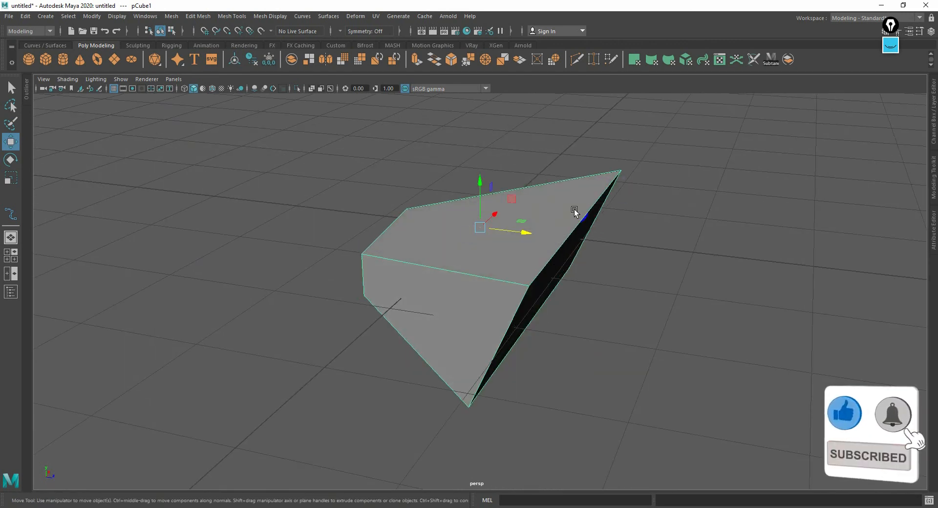
pyautogui.press('Delete')
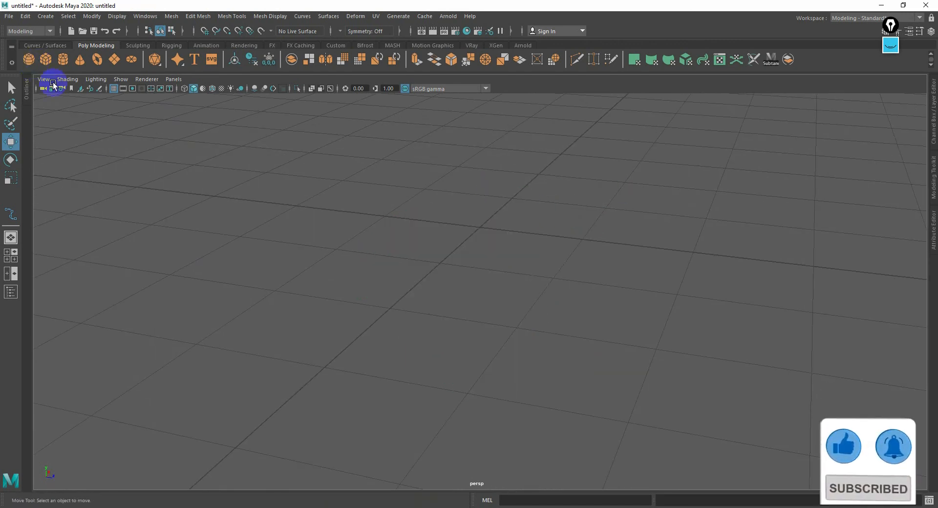
pyautogui.click(96, 146)
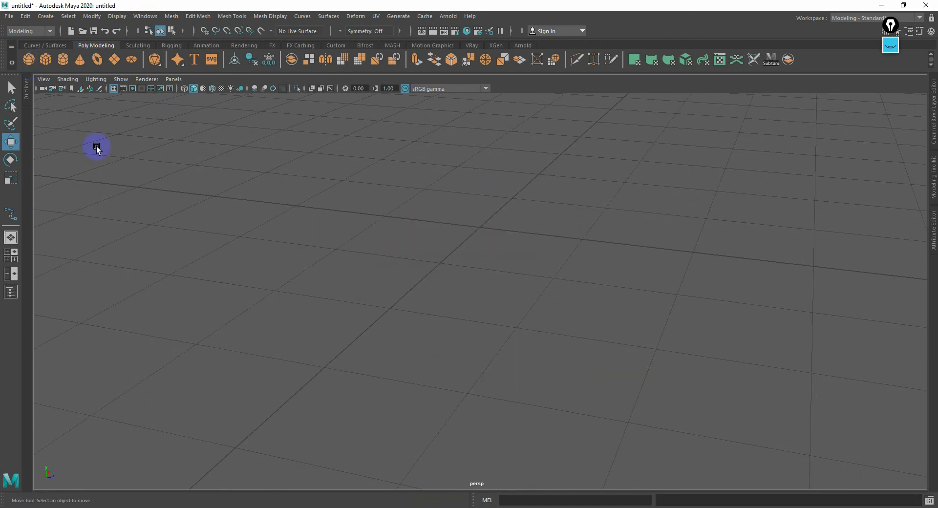
# Create a polygon plane at the centre of the grid
pyautogui.click(113, 60)
pyautogui.keyDown('alt'); pyautogui.moveTo(332, 262); pyautogui.dragTo(586, 320); pyautogui.keyUp('alt')
pyautogui.keyDown('alt'); pyautogui.moveTo(586, 320); pyautogui.dragTo(719, 273, button='right'); pyautogui.keyUp('alt')
pyautogui.keyDown('alt'); pyautogui.moveTo(488, 211); pyautogui.dragTo(622, 427, button='middle'); pyautogui.keyUp('alt')
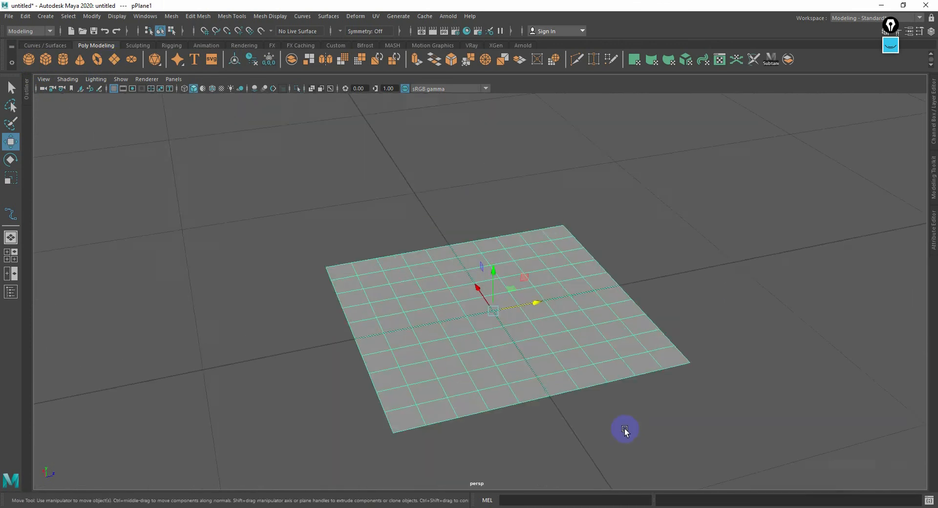
pyautogui.keyDown('alt'); pyautogui.moveTo(595, 408); pyautogui.dragTo(615, 384, button='right'); pyautogui.keyUp('alt')
pyautogui.keyDown('alt'); pyautogui.moveTo(615, 384); pyautogui.dragTo(595, 368, button='middle'); pyautogui.keyUp('alt')
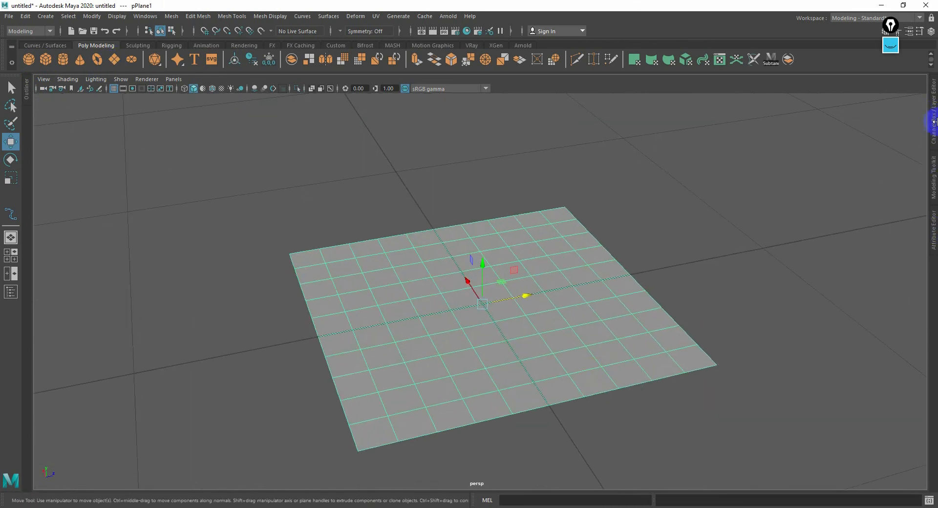
# Show the plane's channel attributes and expand its polyPlane1 creation inputs
pyautogui.click(934, 133)
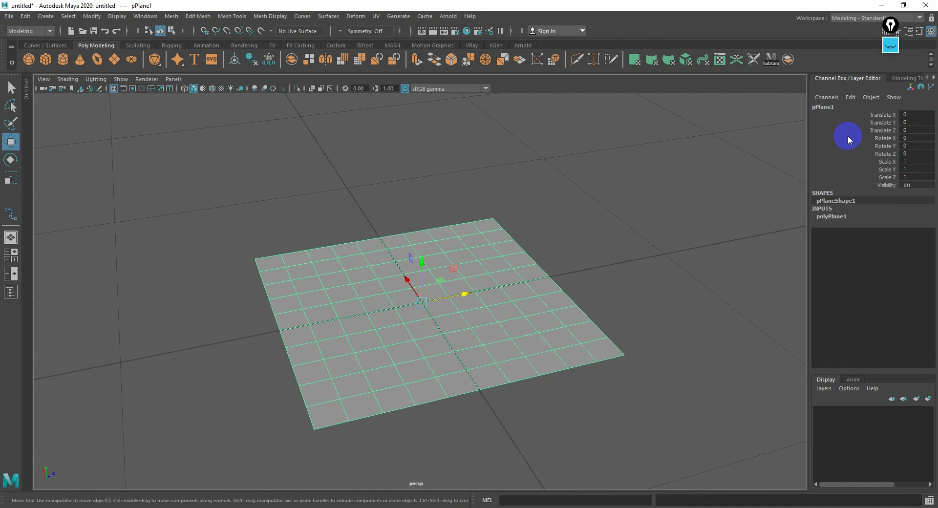
pyautogui.click(838, 217)
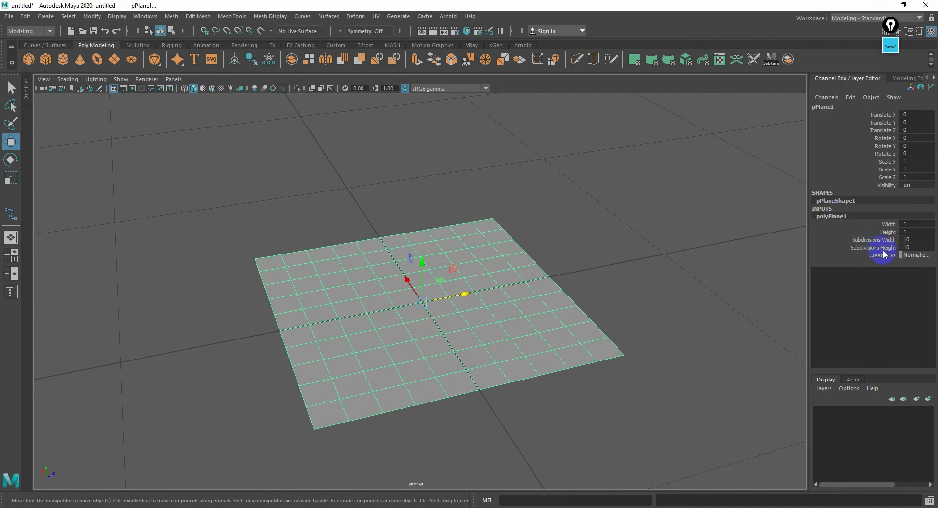
pyautogui.keyDown('alt'); pyautogui.moveTo(435, 293); pyautogui.dragTo(537, 314, button='right'); pyautogui.keyUp('alt')
pyautogui.keyDown('alt'); pyautogui.moveTo(538, 314); pyautogui.dragTo(550, 281, button='middle'); pyautogui.keyUp('alt')
pyautogui.keyDown('alt'); pyautogui.moveTo(549, 282); pyautogui.dragTo(637, 289, button='right'); pyautogui.keyUp('alt')
pyautogui.keyDown('alt'); pyautogui.moveTo(610, 304); pyautogui.dragTo(512, 298, button='right'); pyautogui.keyUp('alt')
pyautogui.keyDown('alt'); pyautogui.moveTo(507, 298); pyautogui.dragTo(508, 277, button='middle'); pyautogui.keyUp('alt')
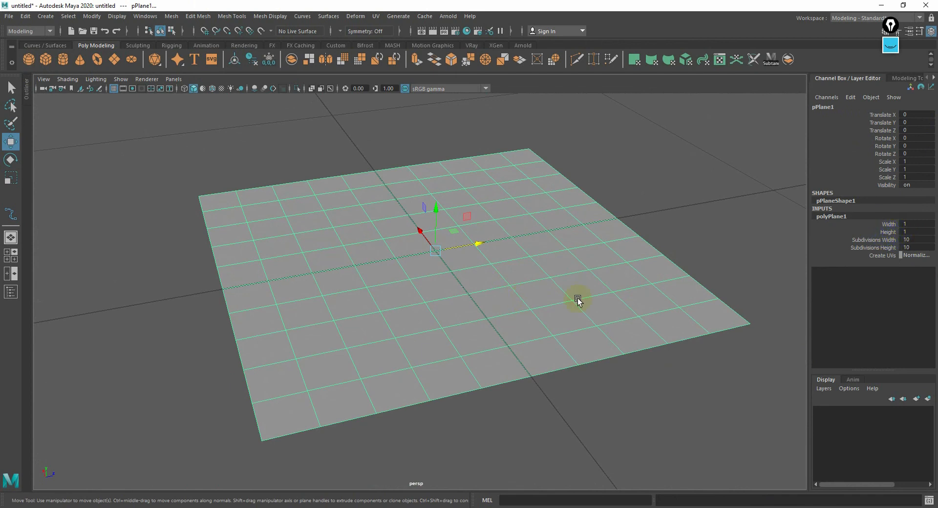
pyautogui.keyDown('alt'); pyautogui.moveTo(578, 300); pyautogui.dragTo(863, 261, button='right'); pyautogui.keyUp('alt')
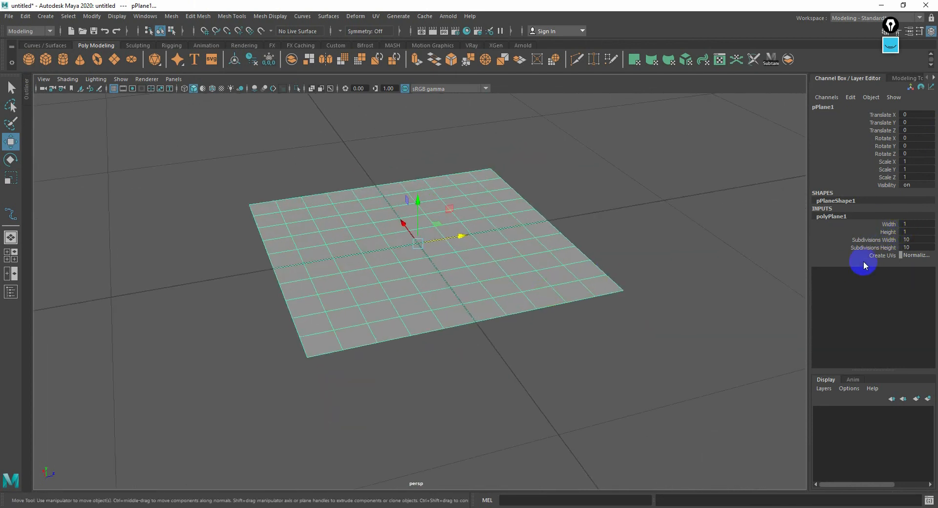
# Set both the Subdivisions Width and Subdivisions Height of the plane to 1
pyautogui.click(879, 239)
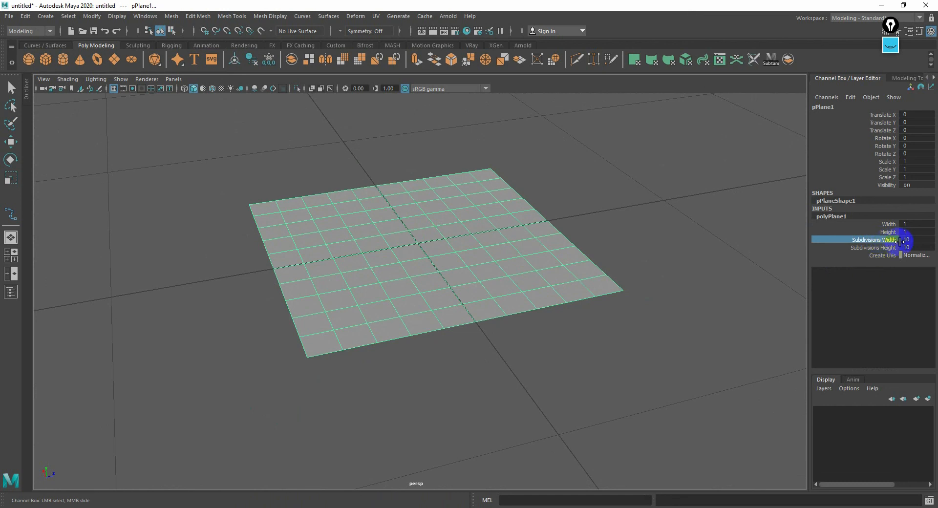
pyautogui.keyDown('alt'); pyautogui.moveTo(567, 327); pyautogui.dragTo(647, 325, button='right'); pyautogui.keyUp('alt')
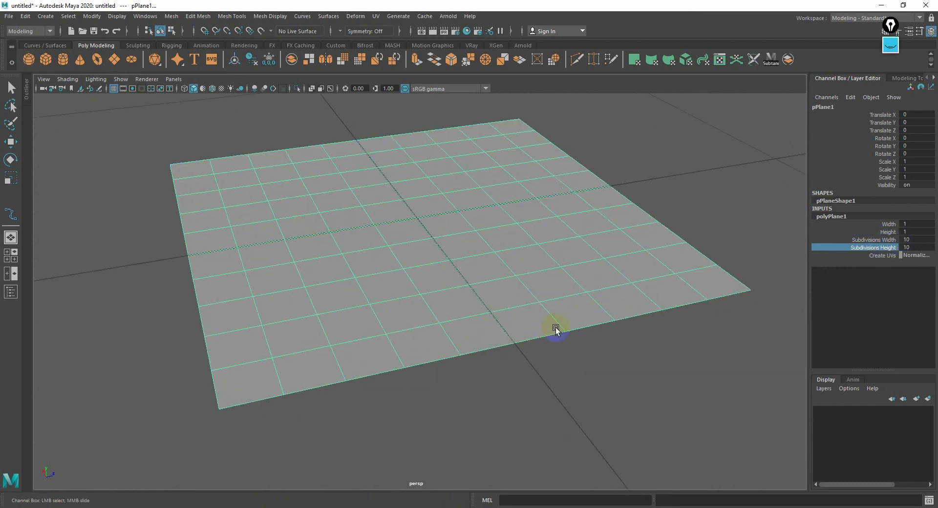
pyautogui.keyDown('alt'); pyautogui.moveTo(518, 327); pyautogui.dragTo(574, 326, button='right'); pyautogui.keyUp('alt')
pyautogui.keyDown('alt'); pyautogui.moveTo(526, 337); pyautogui.dragTo(508, 343, button='middle'); pyautogui.keyUp('alt')
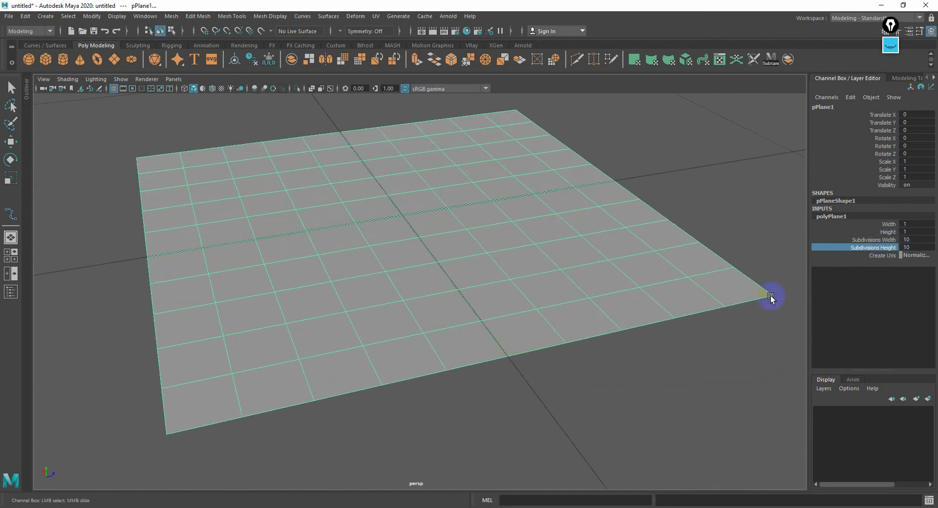
pyautogui.keyDown('alt'); pyautogui.moveTo(475, 324); pyautogui.dragTo(547, 318, button='right'); pyautogui.keyUp('alt')
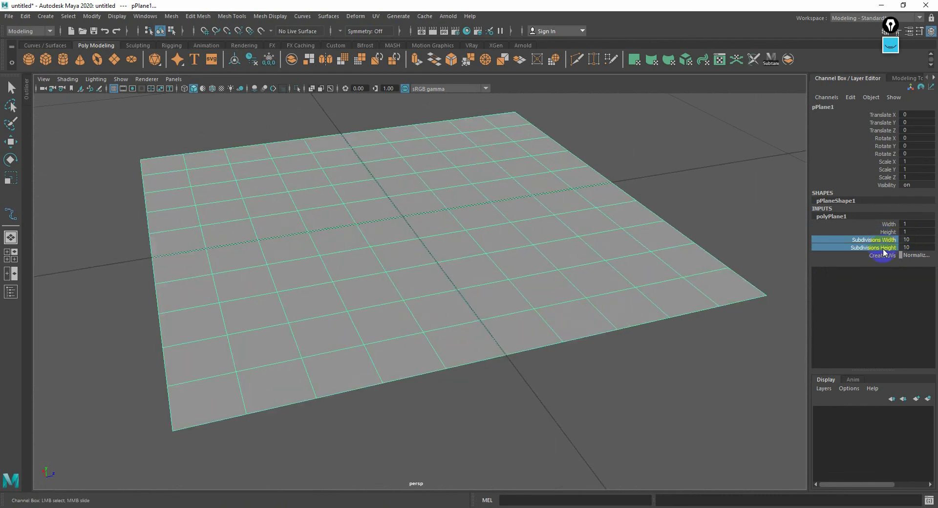
pyautogui.keyDown('alt'); pyautogui.moveTo(670, 270); pyautogui.dragTo(457, 313, button='right'); pyautogui.keyUp('alt')
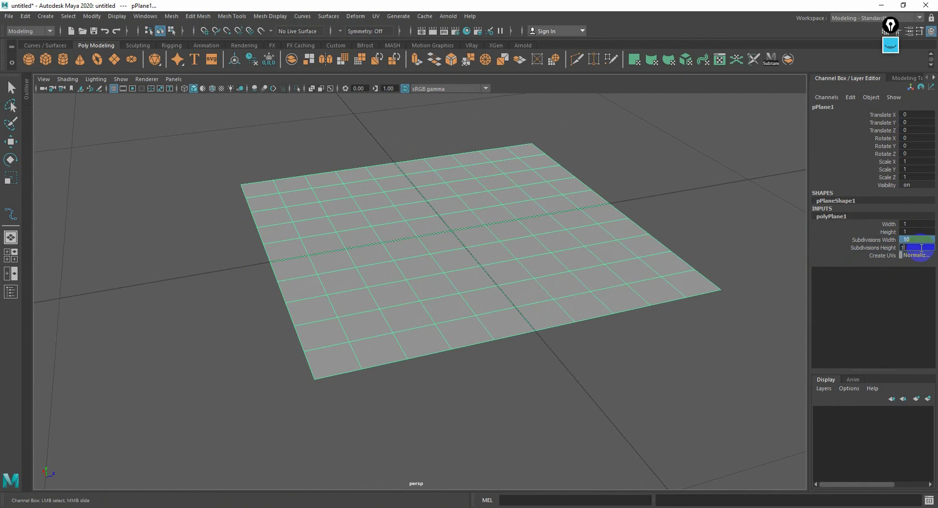
pyautogui.press('Return')
pyautogui.keyDown('alt'); pyautogui.moveTo(447, 301); pyautogui.dragTo(549, 244, button='right'); pyautogui.keyUp('alt')
pyautogui.rightClick(477, 251)
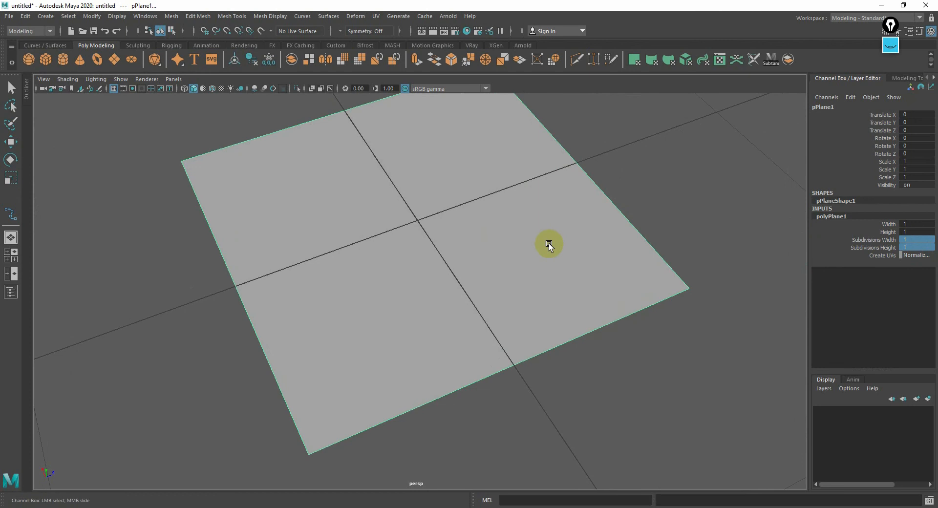
# Hide the viewport grid so only the plane is displayed
pyautogui.click(113, 88)
pyautogui.keyDown('alt'); pyautogui.moveTo(293, 229); pyautogui.dragTo(350, 304); pyautogui.keyUp('alt')
pyautogui.keyDown('alt'); pyautogui.moveTo(348, 303); pyautogui.dragTo(431, 303, button='right'); pyautogui.keyUp('alt')
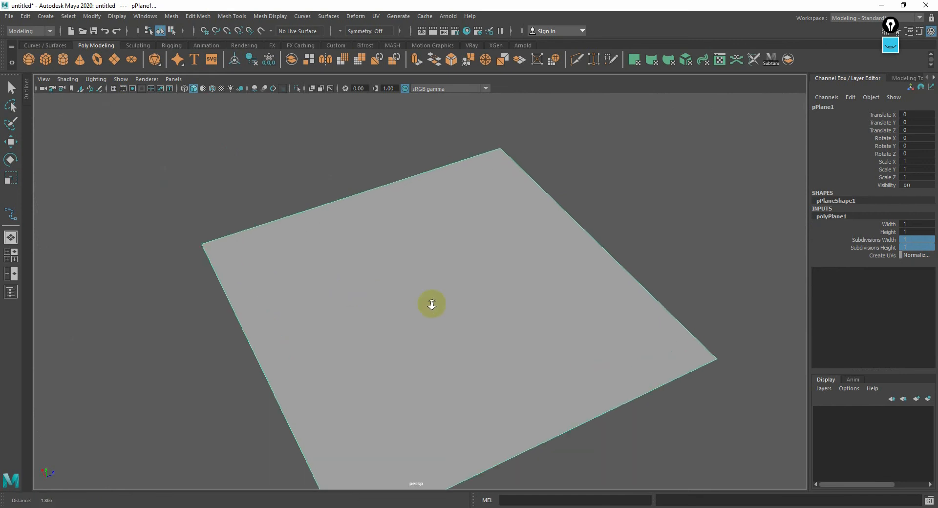
pyautogui.keyDown('alt'); pyautogui.moveTo(397, 303); pyautogui.dragTo(416, 265, button='middle'); pyautogui.keyUp('alt')
pyautogui.moveTo(445, 284)
pyautogui.keyDown('alt'); pyautogui.mouseDown(button='right')
pyautogui.moveTo(513, 283)
pyautogui.moveTo(412, 274)
pyautogui.moveTo(454, 279)
pyautogui.mouseUp(button='right'); pyautogui.keyUp('alt')
# Switch the plane to edge mode and select its border edges one after another
pyautogui.moveTo(364, 194); pyautogui.dragTo(363, 165, button='right')
pyautogui.press('w')
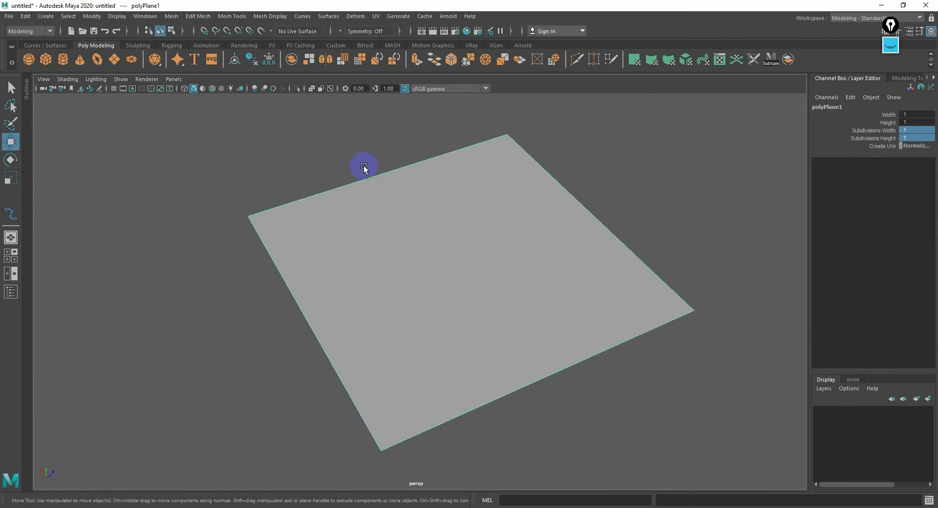
pyautogui.click(365, 179)
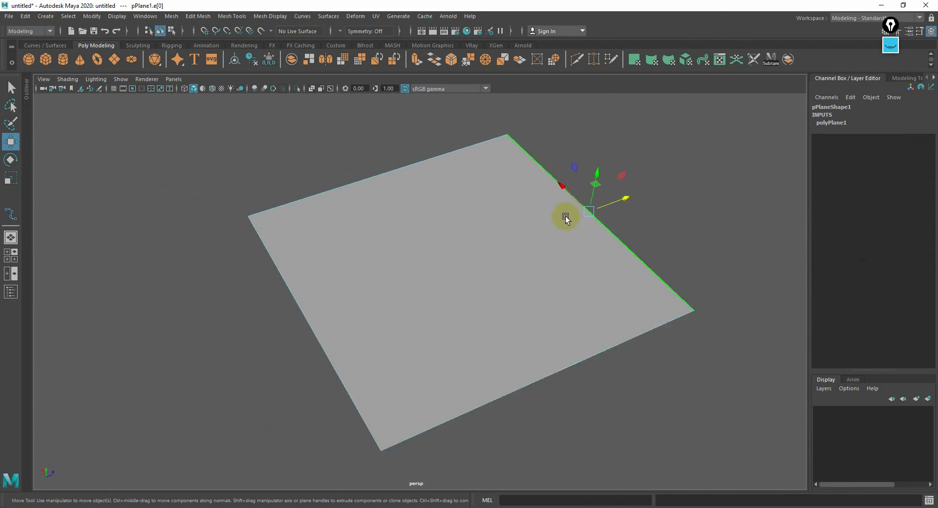
pyautogui.click(384, 198)
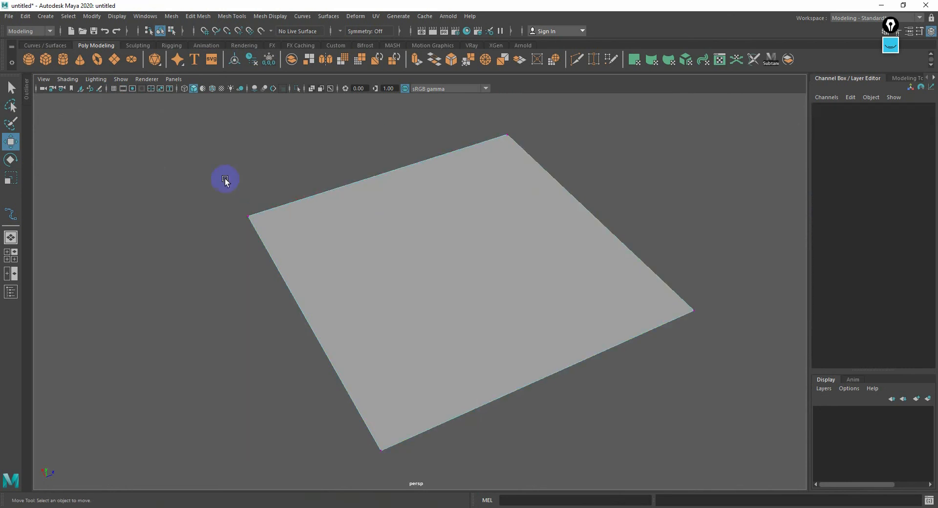
# Select each of the plane's four corner points in vertex mode, and return the plane to object mode
pyautogui.moveTo(224, 178); pyautogui.dragTo(254, 238)
pyautogui.moveTo(346, 400); pyautogui.dragTo(398, 464)
pyautogui.moveTo(732, 326); pyautogui.dragTo(637, 272)
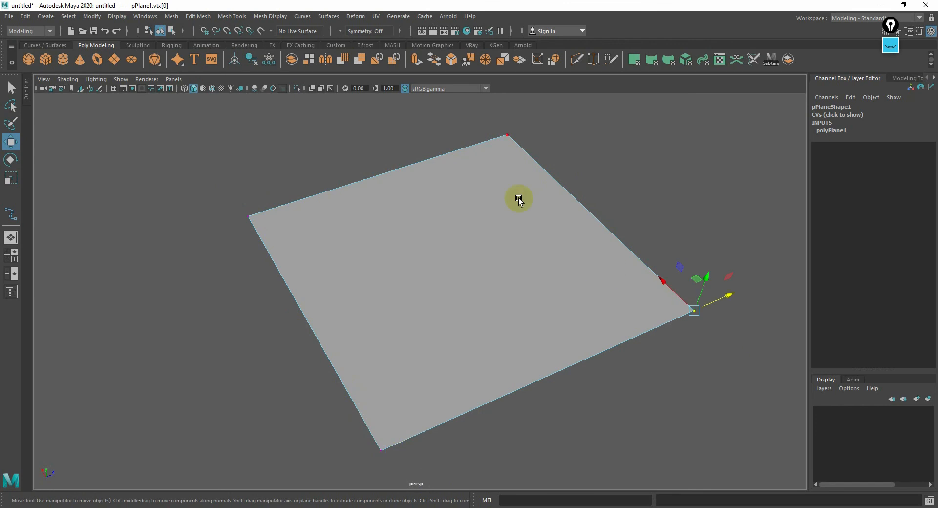
pyautogui.moveTo(484, 122); pyautogui.dragTo(532, 147)
pyautogui.moveTo(485, 195); pyautogui.dragTo(396, 286, button='right')
pyautogui.keyDown('alt'); pyautogui.moveTo(433, 289); pyautogui.dragTo(463, 300, button='middle'); pyautogui.keyUp('alt')
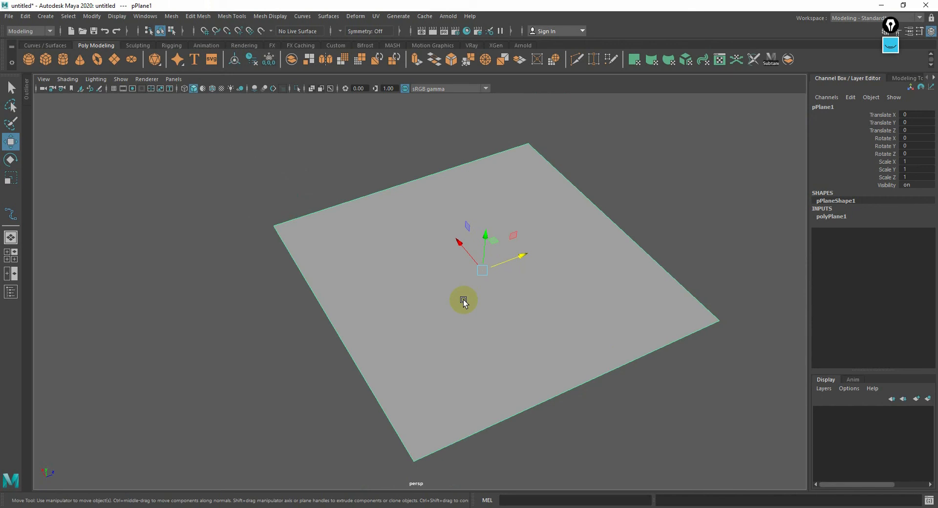
# Select the plane's right-hand border edge in edge mode and try to remove it with Delete Edge
pyautogui.keyDown('alt'); pyautogui.moveTo(482, 294); pyautogui.dragTo(531, 217); pyautogui.keyUp('alt')
pyautogui.moveTo(530, 216); pyautogui.dragTo(540, 161, button='right')
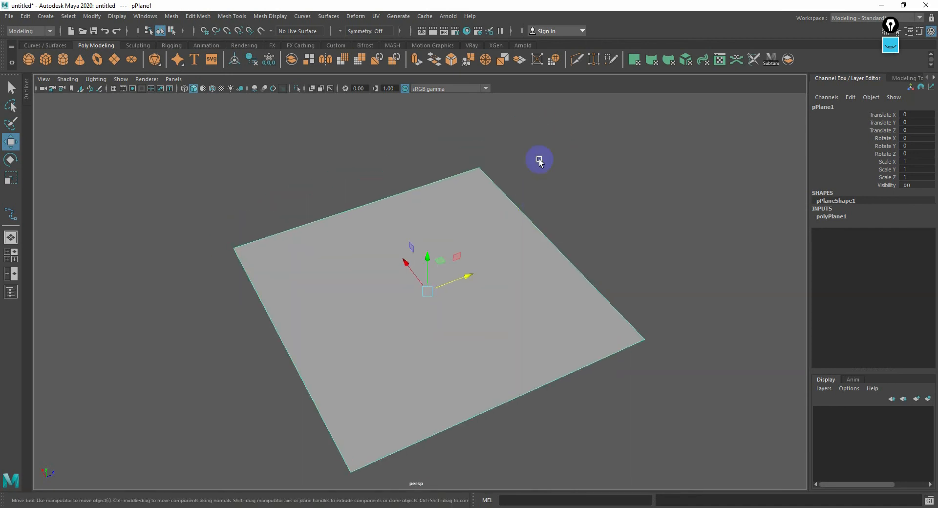
pyautogui.click(529, 215)
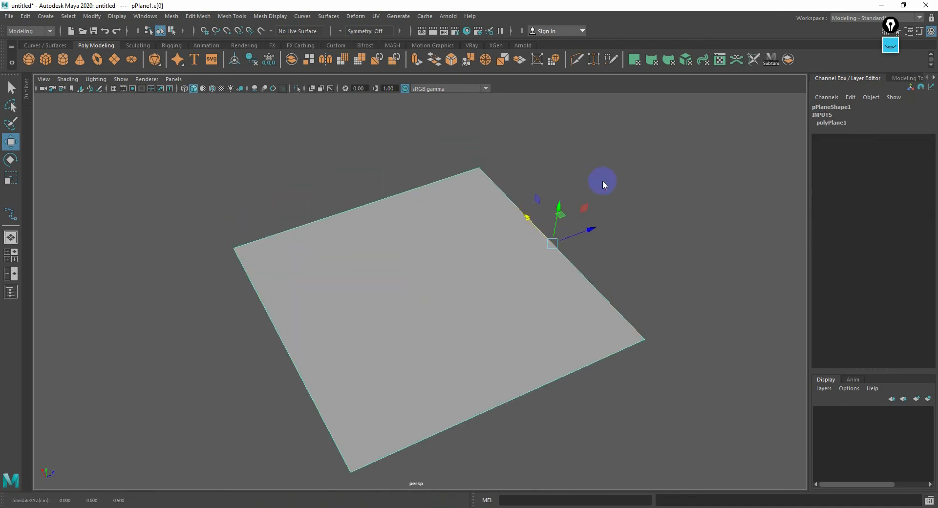
pyautogui.keyDown('shift'); pyautogui.moveTo(603, 185); pyautogui.dragTo(467, 253, button='right'); pyautogui.keyUp('shift')
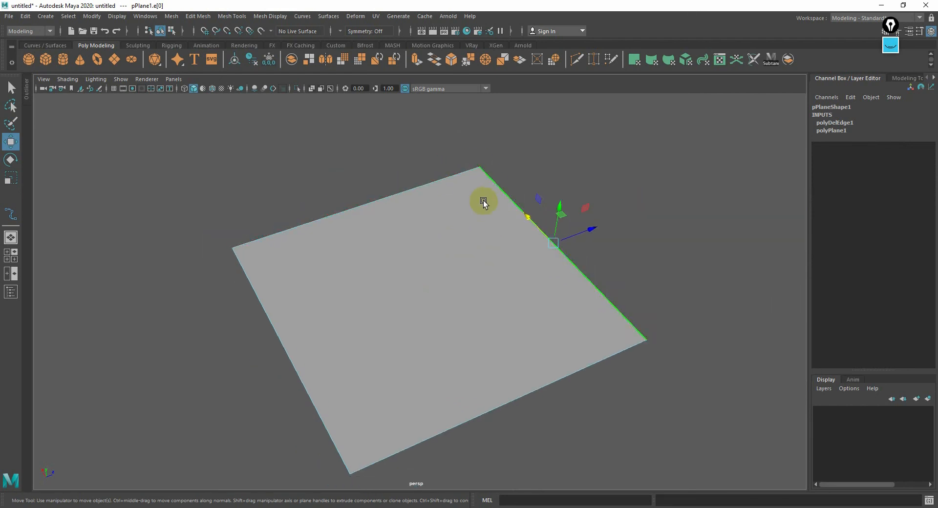
# Return the plane to object mode and split it into two long faces with a straight Multi-Cut line between opposite edges
pyautogui.keyDown('alt'); pyautogui.moveTo(523, 274); pyautogui.dragTo(549, 209, button='right'); pyautogui.keyUp('alt')
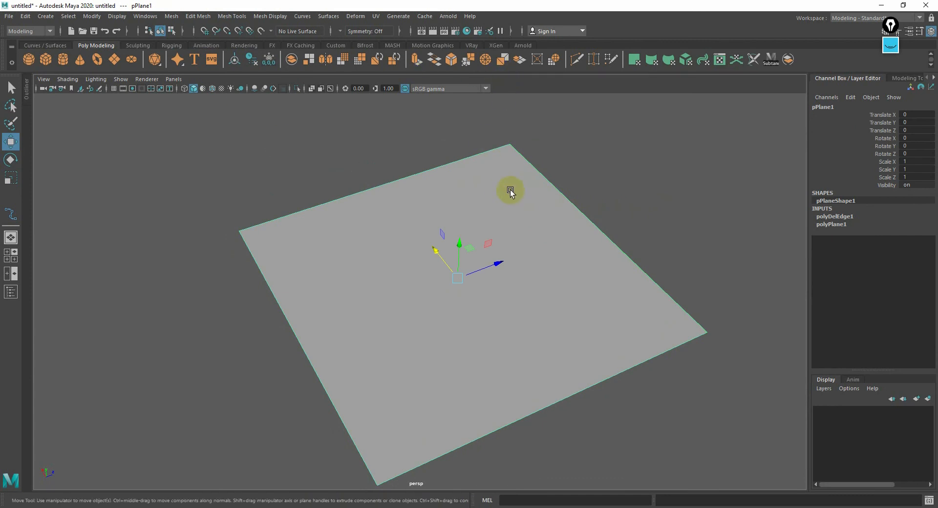
pyautogui.click(577, 63)
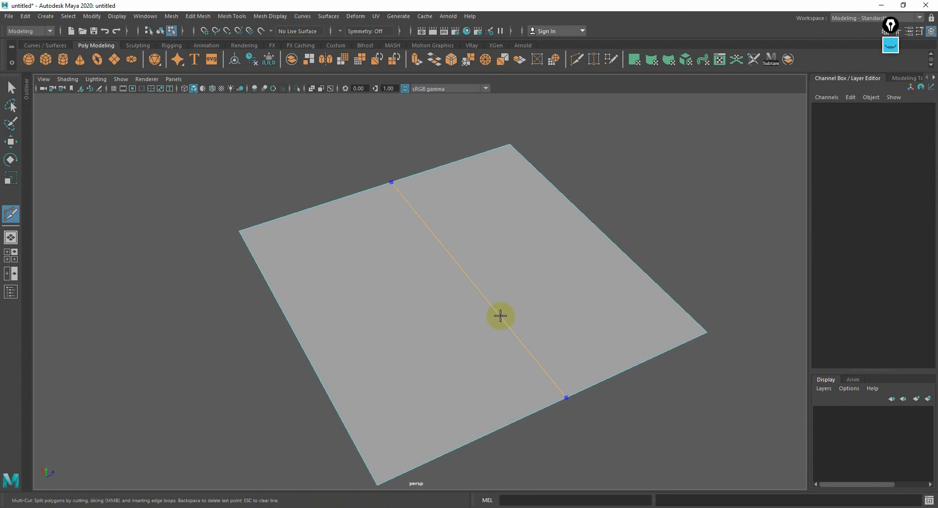
pyautogui.rightClick(239, 121)
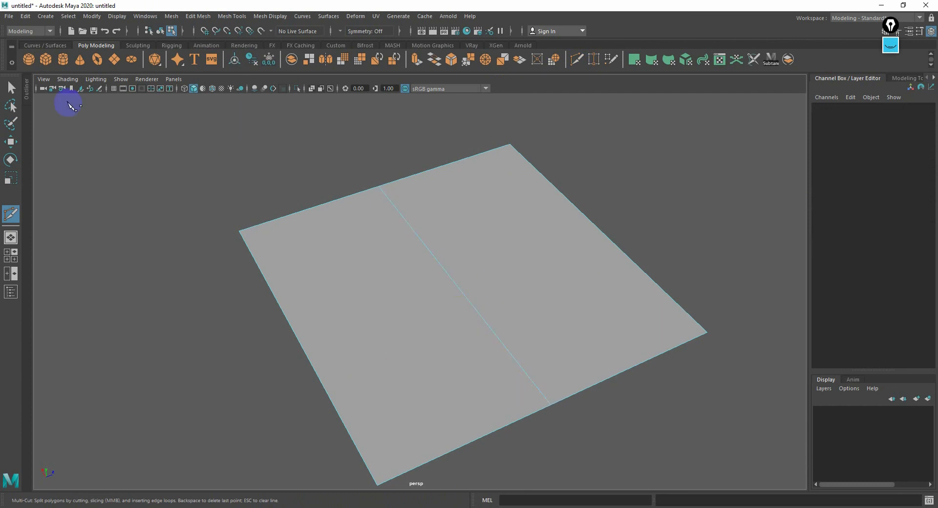
# Select the right-hand half of the split plane in face mode and delete it
pyautogui.click(11, 88)
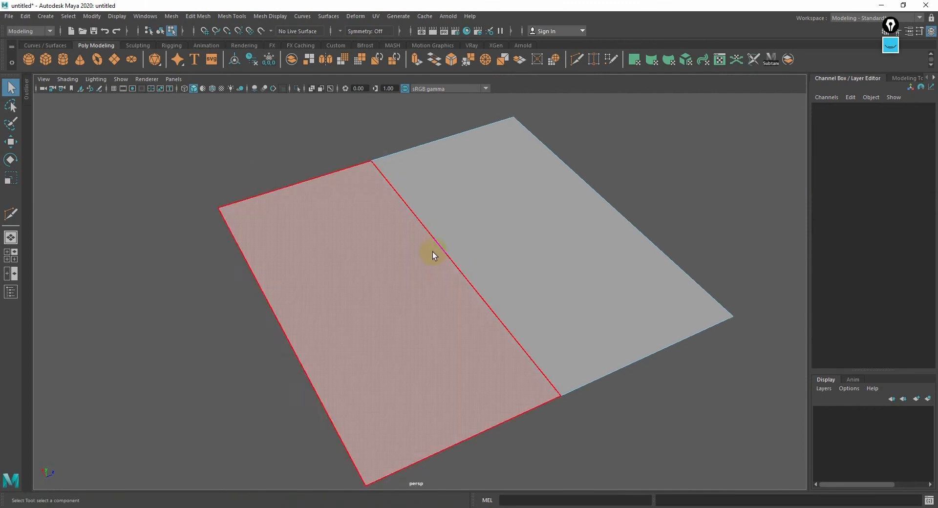
pyautogui.moveTo(516, 227); pyautogui.dragTo(529, 213, button='right')
pyautogui.click(529, 205)
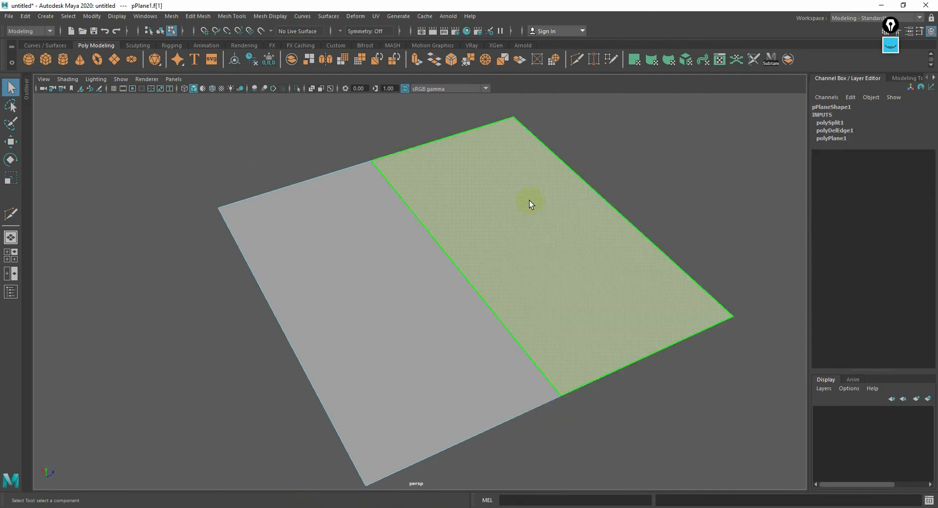
pyautogui.press('Delete')
pyautogui.scroll(1, 375, 239)
pyautogui.keyDown('alt'); pyautogui.moveTo(454, 232); pyautogui.dragTo(514, 225, button='middle'); pyautogui.keyUp('alt')
pyautogui.scroll(-1, 514, 225)
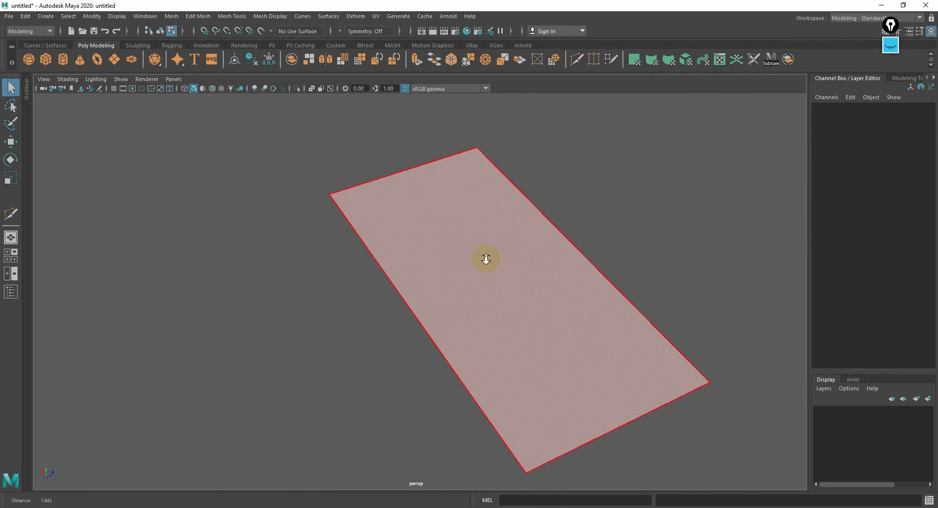
# Cut the remaining rectangular face diagonally from the far right corner to the near left corner with Multi-Cut
pyautogui.scroll(1, 486, 259)
pyautogui.click(576, 60)
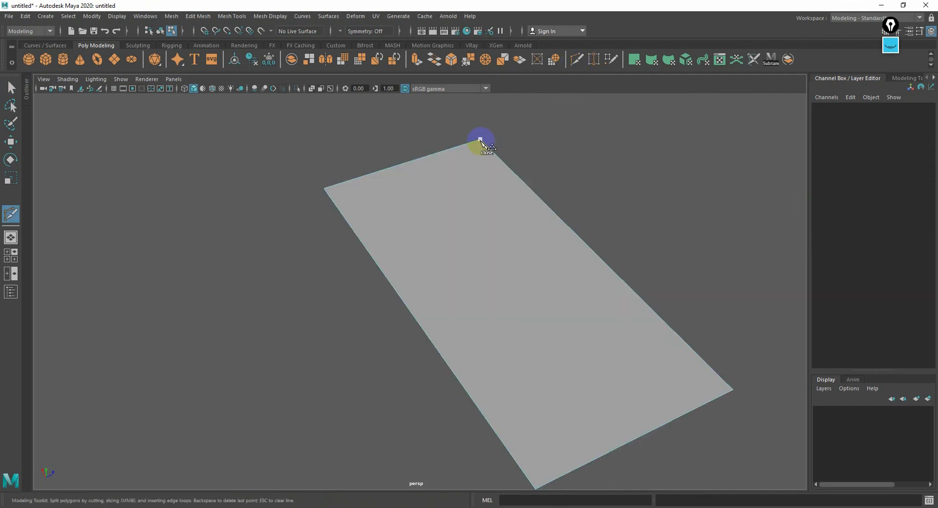
pyautogui.keyDown('alt'); pyautogui.moveTo(531, 344); pyautogui.dragTo(512, 274, button='middle'); pyautogui.keyUp('alt')
pyautogui.click(510, 403)
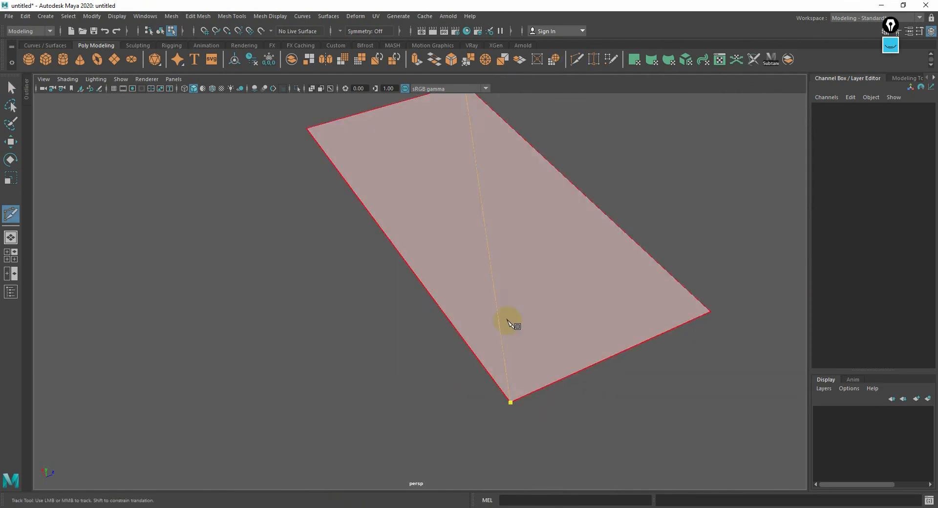
pyautogui.keyDown('alt'); pyautogui.moveTo(508, 322); pyautogui.dragTo(487, 356, button='middle'); pyautogui.keyUp('alt')
pyautogui.press('Return')
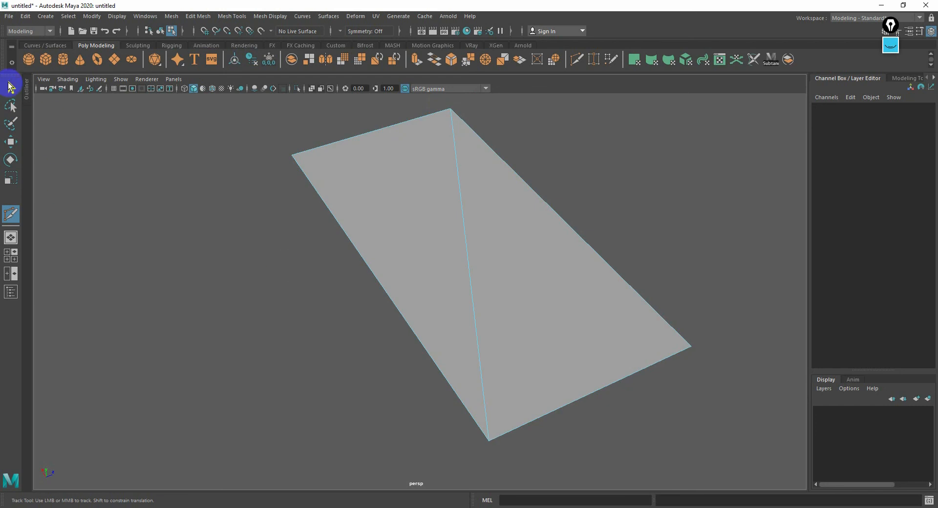
# Select the triangular face to the right of the diagonal cut and delete it
pyautogui.click(10, 87)
pyautogui.moveTo(436, 222); pyautogui.dragTo(429, 249, button='right')
pyautogui.click(508, 229)
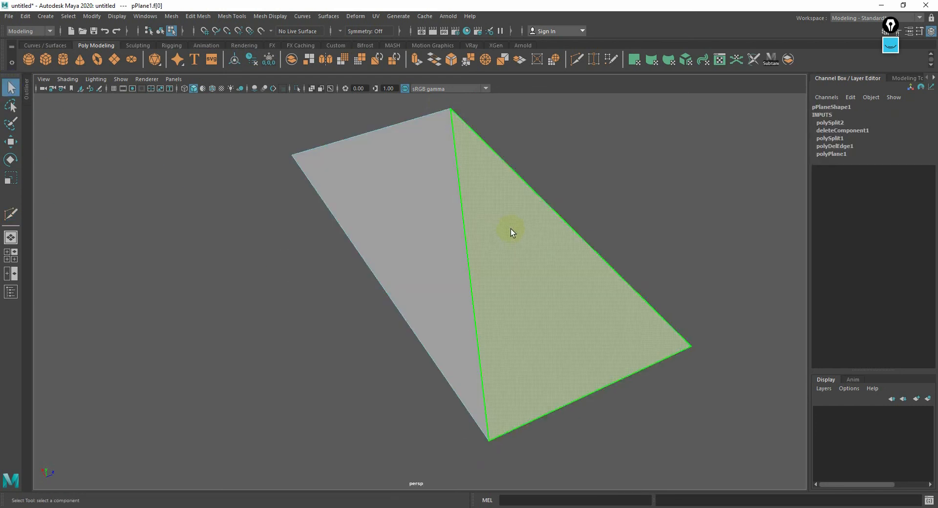
pyautogui.press('Delete')
# Slice across the middle of the remaining triangle with a Multi-Cut line through its two long edges
pyautogui.keyDown('alt'); pyautogui.moveTo(377, 243); pyautogui.dragTo(421, 246, button='middle'); pyautogui.keyUp('alt')
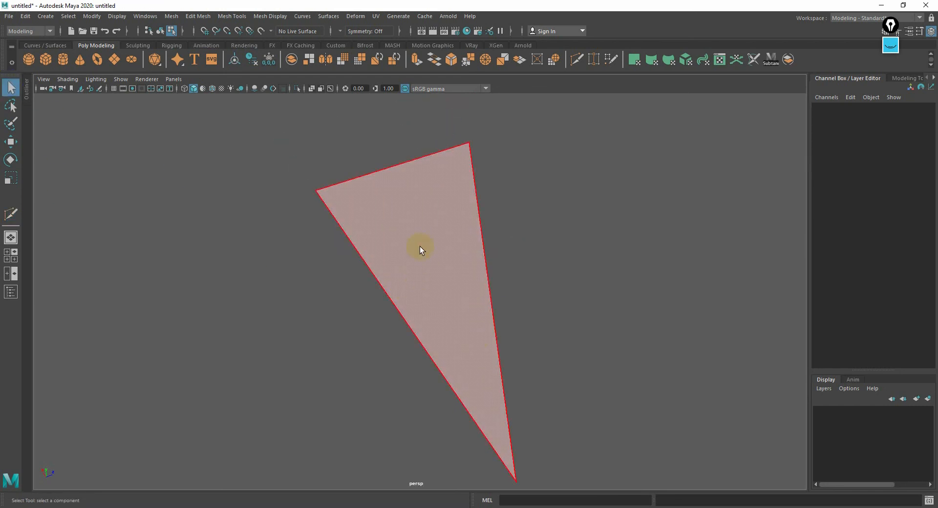
pyautogui.keyDown('alt'); pyautogui.moveTo(414, 305); pyautogui.dragTo(433, 320); pyautogui.keyUp('alt')
pyautogui.keyDown('alt'); pyautogui.moveTo(397, 301); pyautogui.dragTo(460, 296, button='right'); pyautogui.keyUp('alt')
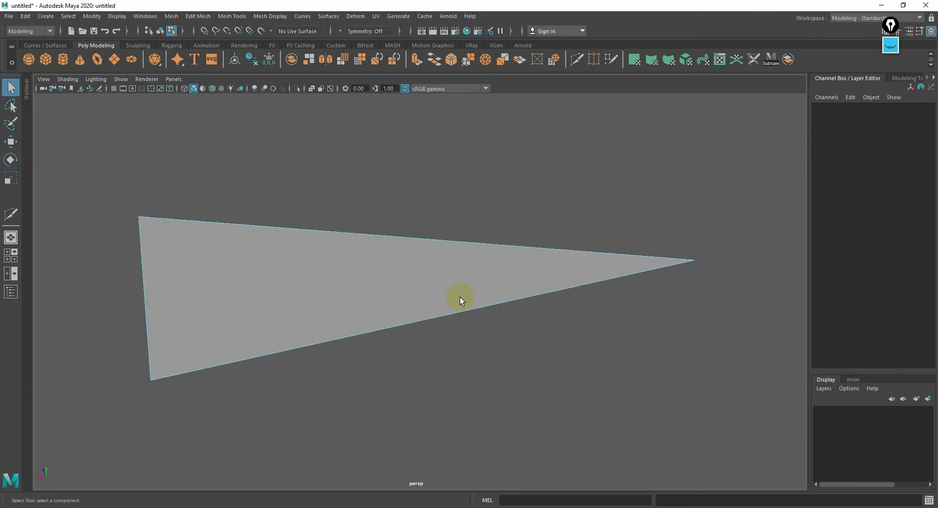
pyautogui.keyDown('alt'); pyautogui.moveTo(460, 295); pyautogui.dragTo(489, 289, button='middle'); pyautogui.keyUp('alt')
pyautogui.click(576, 68)
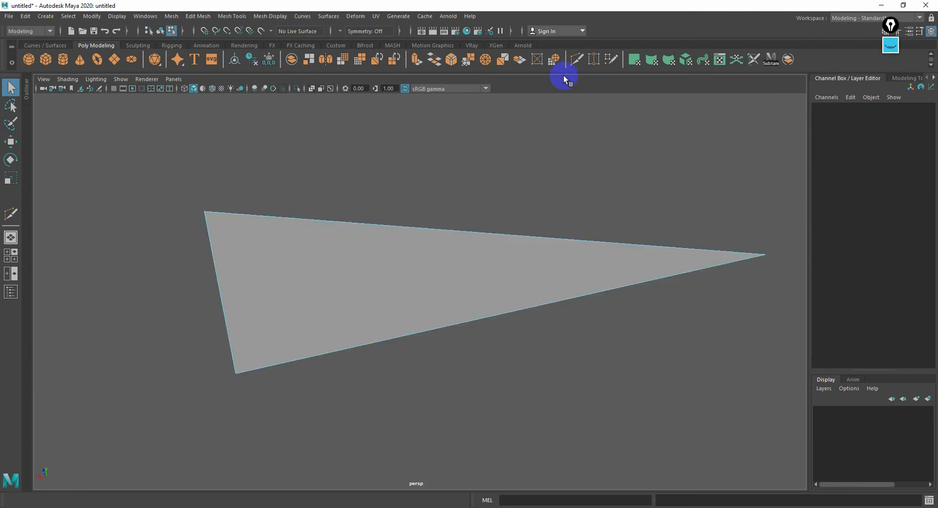
pyautogui.moveTo(476, 201); pyautogui.dragTo(506, 405)
# Select the pointed end face of the sliced triangle in face mode and delete it
pyautogui.click(11, 87)
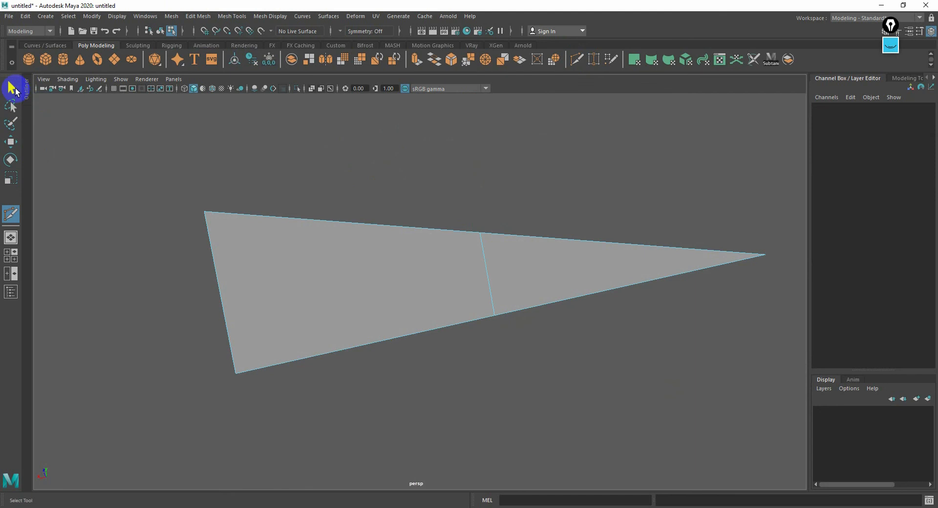
pyautogui.moveTo(520, 251); pyautogui.dragTo(552, 207, button='right')
pyautogui.click(606, 290)
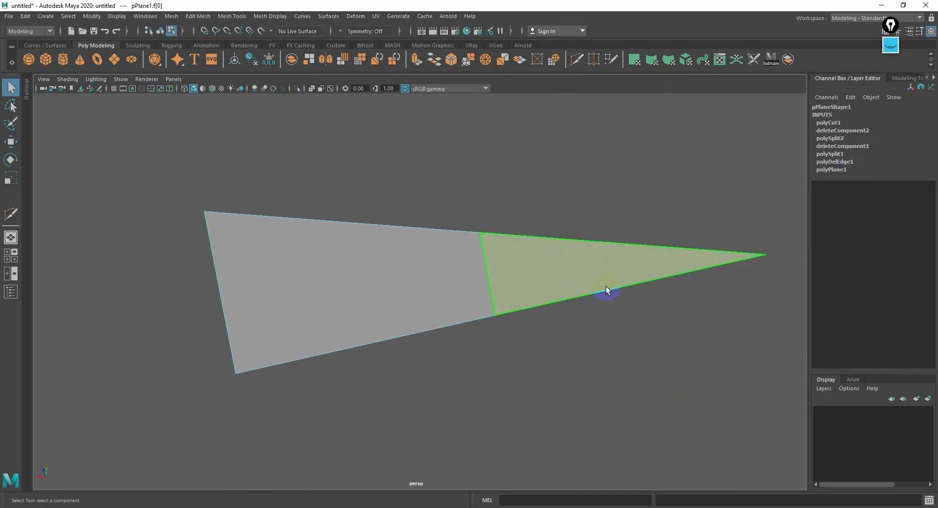
pyautogui.press('Delete')
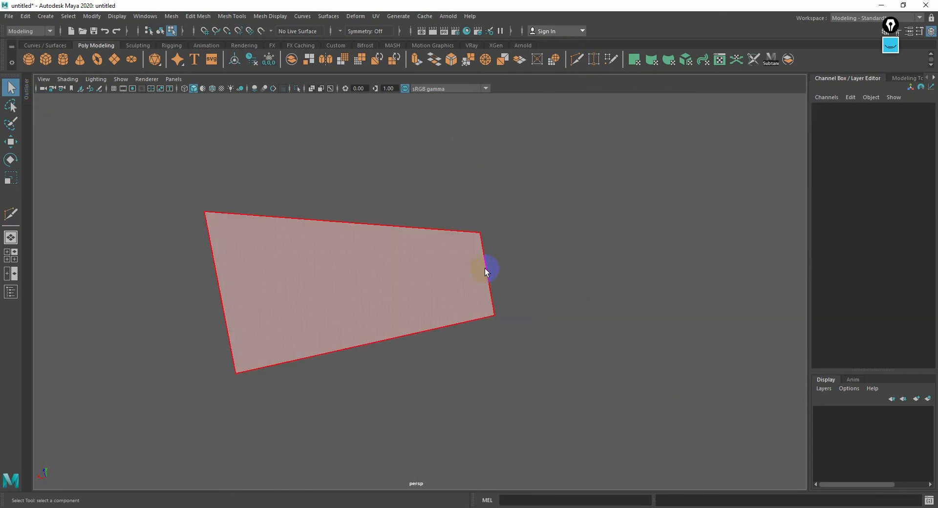
# Undo the deletion of the pointed end face, then reselect that face and delete it again
pyautogui.hotkey('ctrl', 'z')
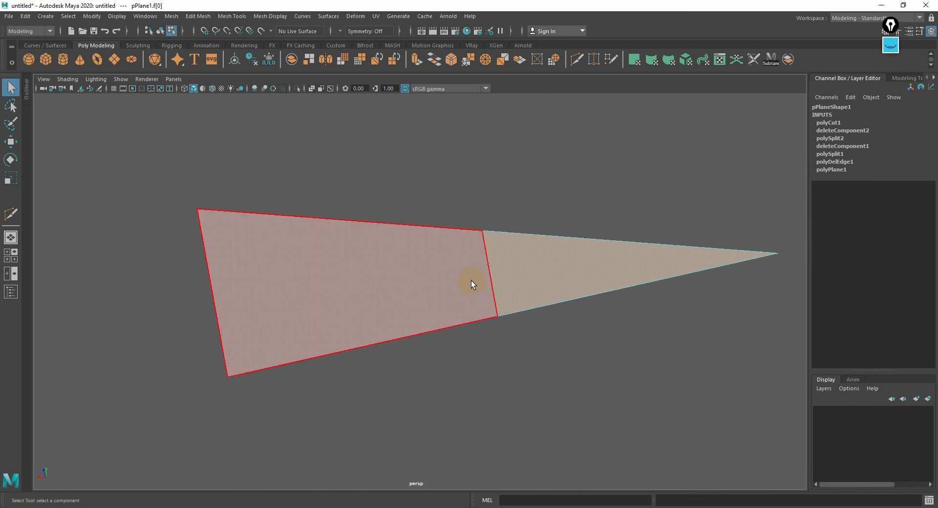
pyautogui.keyDown('alt'); pyautogui.moveTo(479, 291); pyautogui.dragTo(356, 335); pyautogui.keyUp('alt')
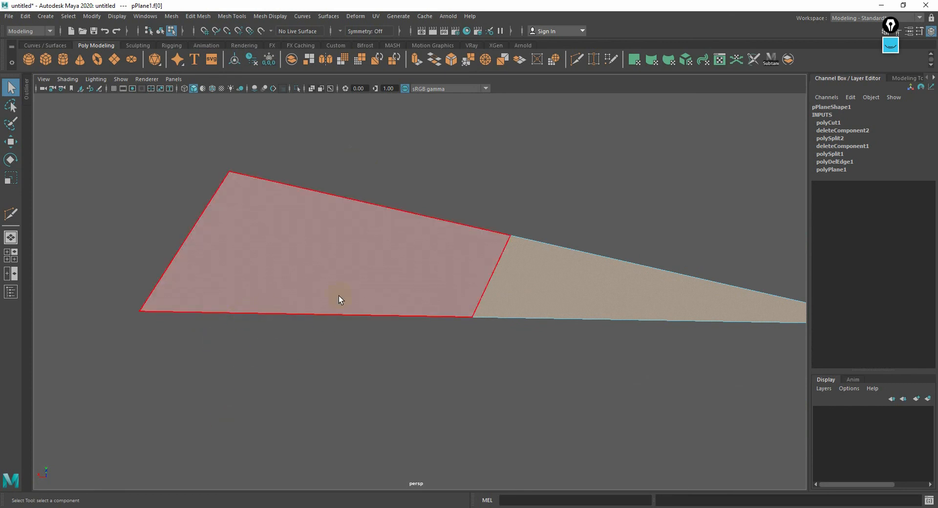
pyautogui.rightClick(591, 259)
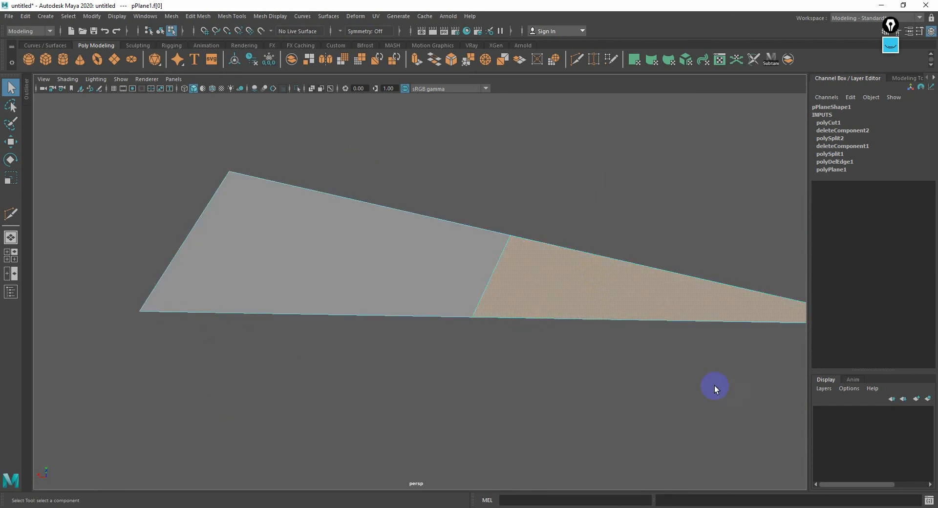
pyautogui.keyDown('alt'); pyautogui.moveTo(663, 368); pyautogui.dragTo(535, 347, button='middle'); pyautogui.keyUp('alt')
pyautogui.scroll(-2, 534, 347)
pyautogui.press('Delete')
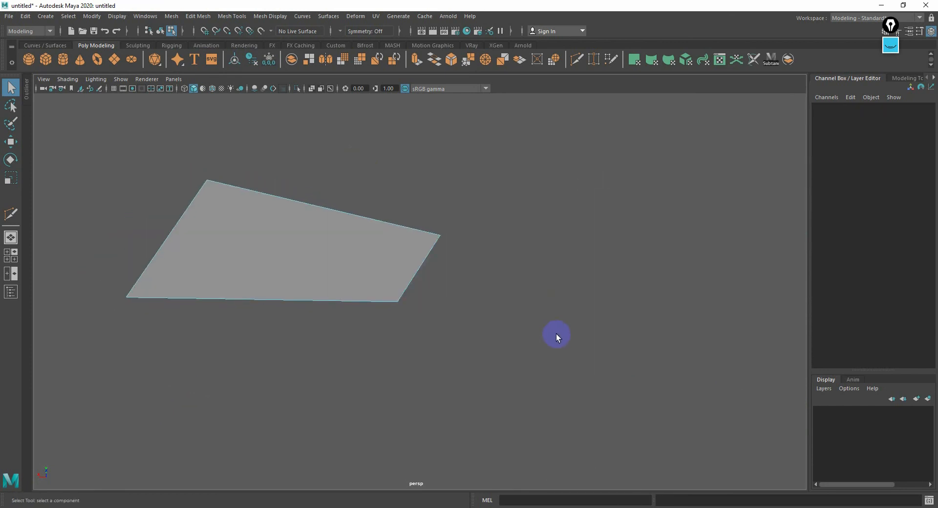
# Cut the remaining four-sided face diagonally from its upper-left corner to its lower-right corner with Multi-Cut in object mode
pyautogui.keyDown('alt'); pyautogui.moveTo(296, 248); pyautogui.dragTo(483, 304); pyautogui.keyUp('alt')
pyautogui.keyDown('alt'); pyautogui.moveTo(452, 270); pyautogui.dragTo(492, 279, button='right'); pyautogui.keyUp('alt')
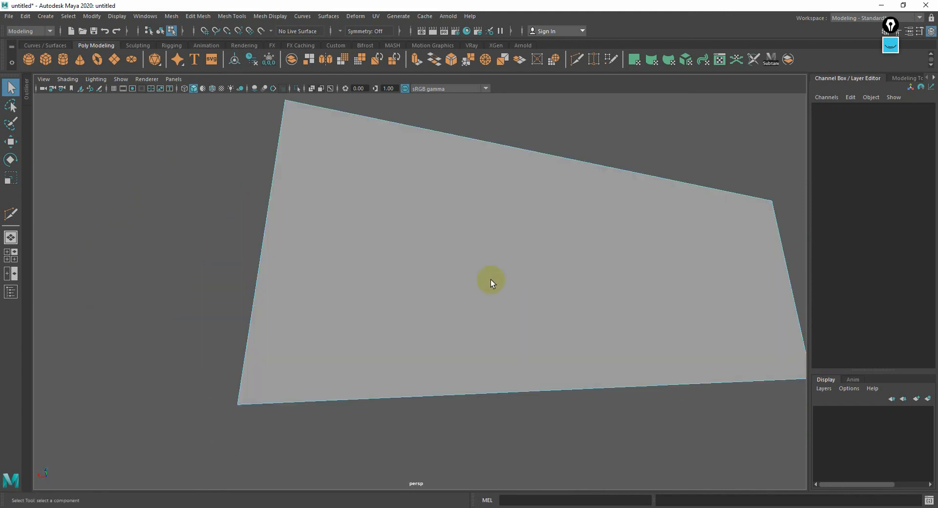
pyautogui.keyDown('alt'); pyautogui.moveTo(492, 279); pyautogui.dragTo(411, 321, button='middle'); pyautogui.keyUp('alt')
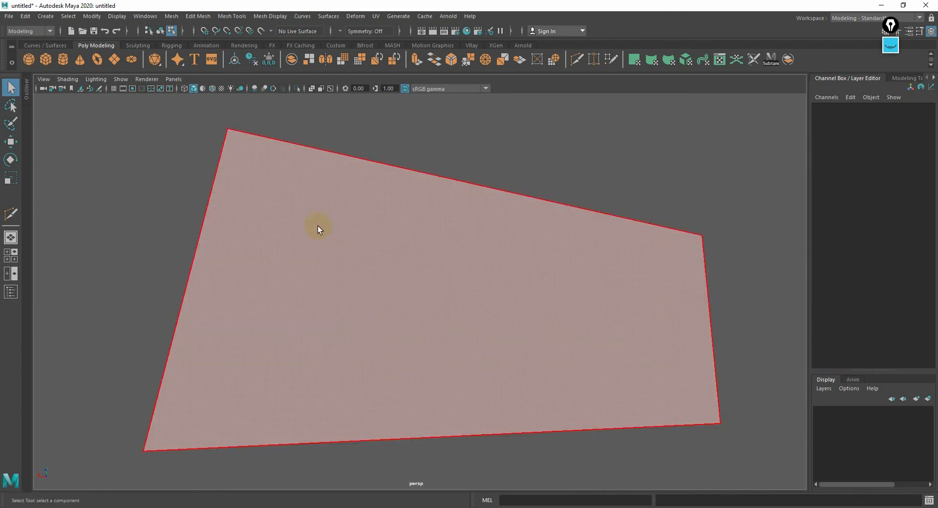
pyautogui.moveTo(318, 226); pyautogui.dragTo(370, 212, button='right')
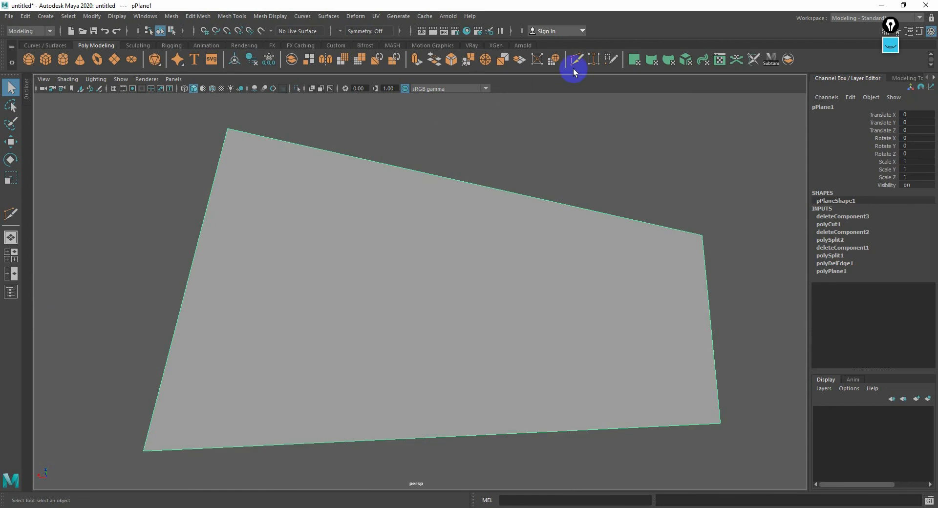
pyautogui.hotkey('ctrl', 'shift', 'x')
pyautogui.click(228, 130)
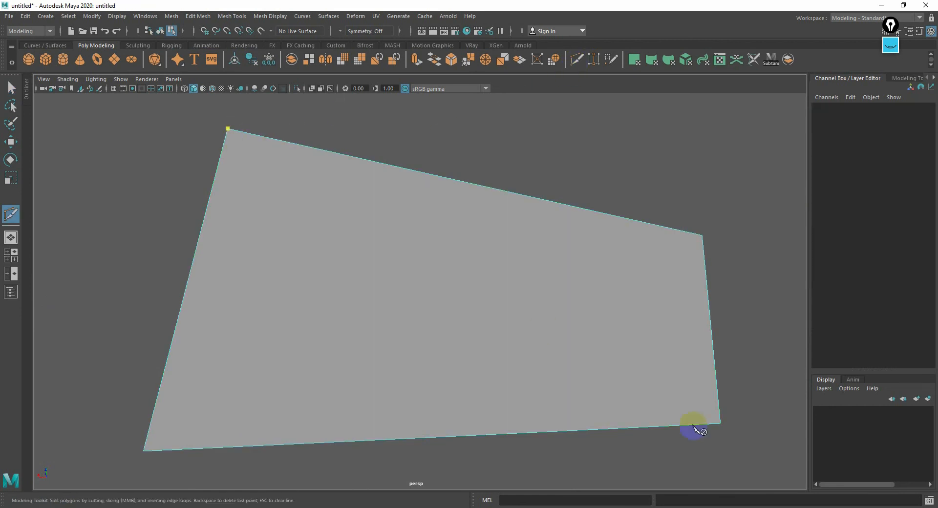
pyautogui.click(720, 422)
pyautogui.press('Return')
pyautogui.press('q')
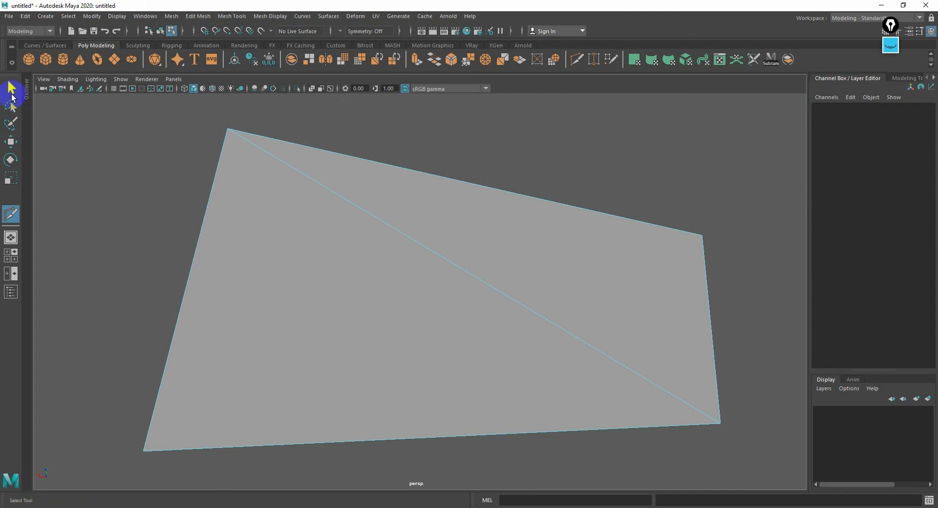
# Select the triangular face above the new diagonal cut in face mode and delete it
pyautogui.moveTo(458, 231); pyautogui.dragTo(459, 254, button='right')
pyautogui.click(508, 237)
pyautogui.press('Delete')
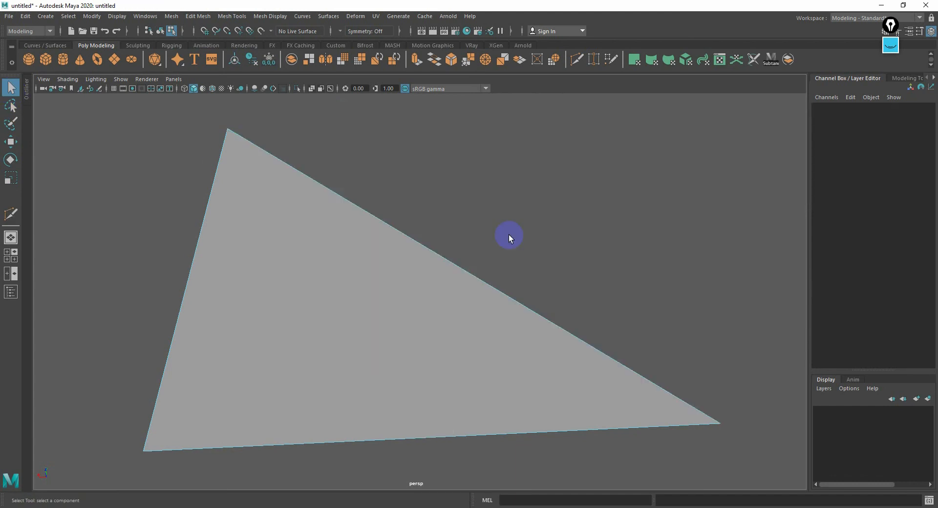
# Examine the remaining triangle's corners and edges up close, switching to edge mode and selecting its long diagonal edge
pyautogui.keyDown('alt'); pyautogui.moveTo(494, 267); pyautogui.dragTo(289, 174); pyautogui.keyUp('alt')
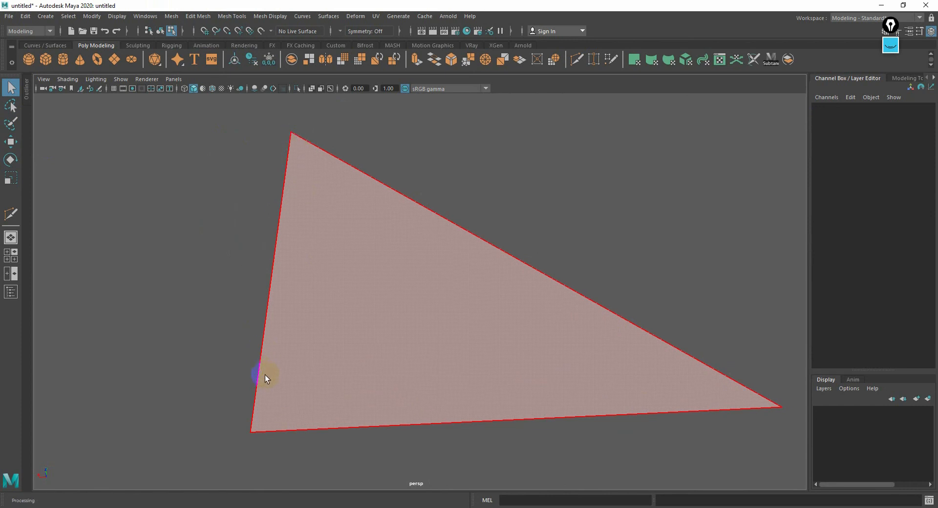
pyautogui.scroll(-3, 420, 194)
pyautogui.keyDown('alt'); pyautogui.moveTo(406, 207); pyautogui.dragTo(378, 207, button='middle'); pyautogui.keyUp('alt')
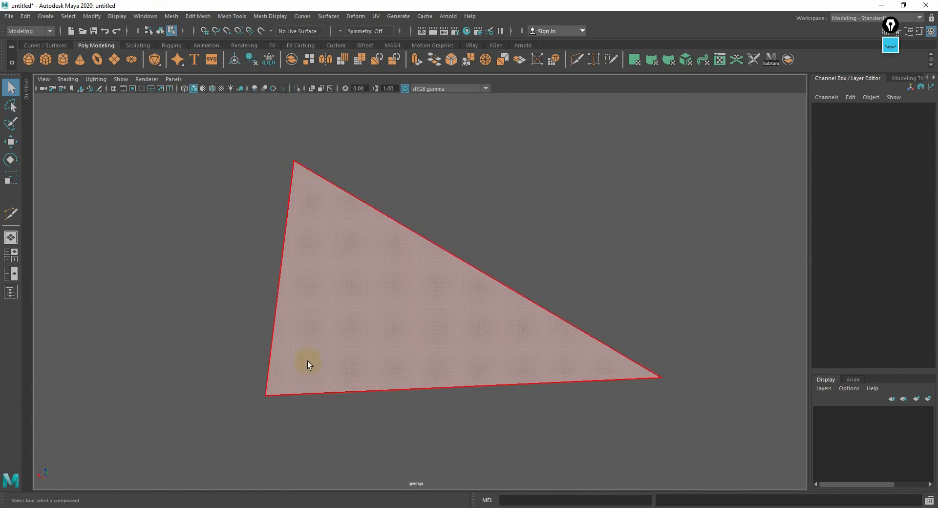
pyautogui.scroll(4, 424, 285)
pyautogui.scroll(-4, 417, 258)
pyautogui.moveTo(364, 268)
pyautogui.keyDown('alt'); pyautogui.mouseDown(button='middle')
pyautogui.moveTo(417, 258)
pyautogui.moveTo(370, 272)
pyautogui.mouseUp(button='middle'); pyautogui.keyUp('alt')
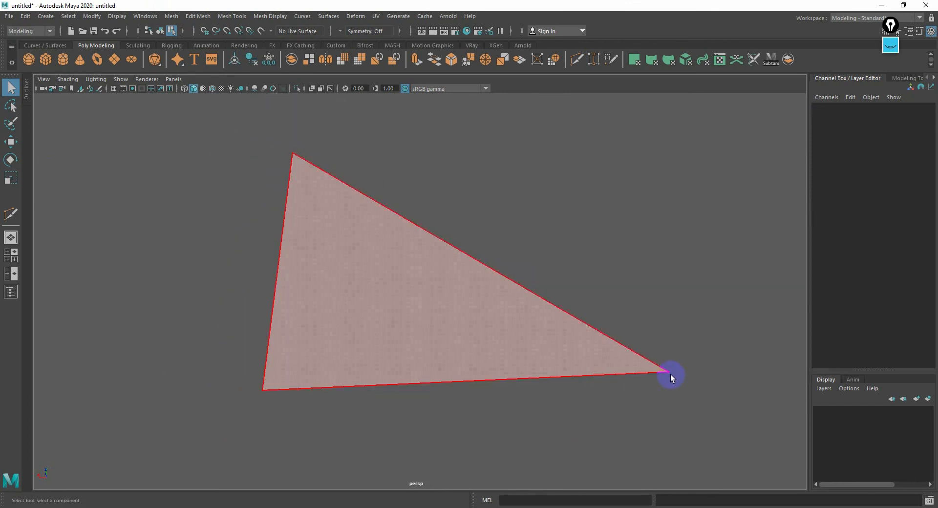
pyautogui.scroll(5, 662, 375)
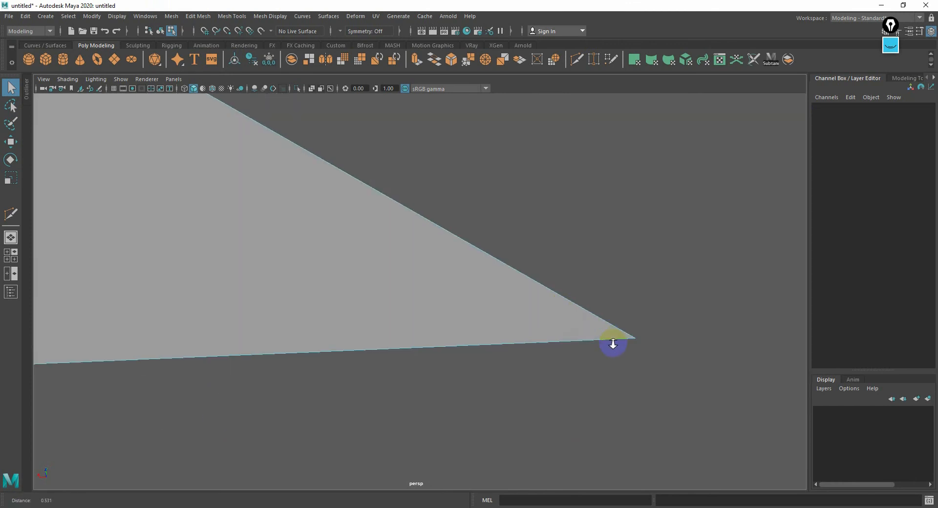
pyautogui.moveTo(670, 332); pyautogui.dragTo(644, 356)
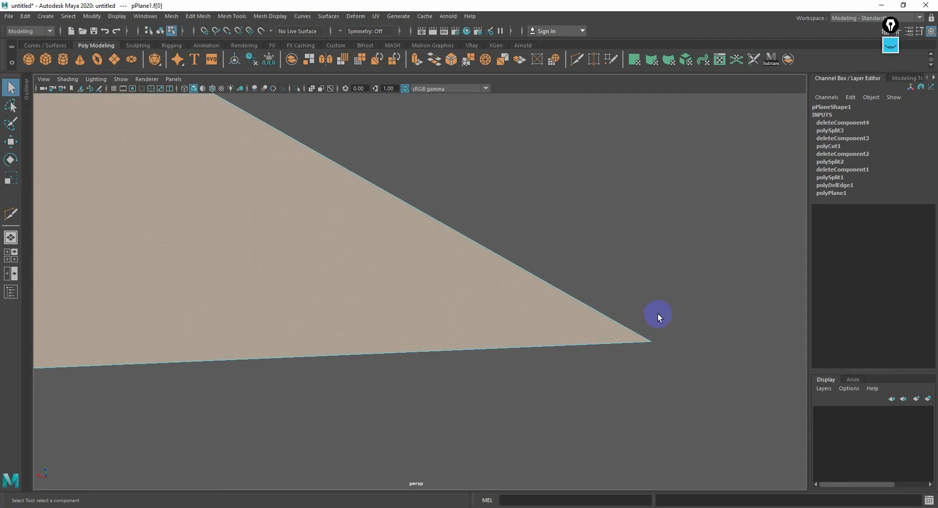
pyautogui.moveTo(626, 337); pyautogui.dragTo(617, 228, button='right')
pyautogui.scroll(-5, 636, 312)
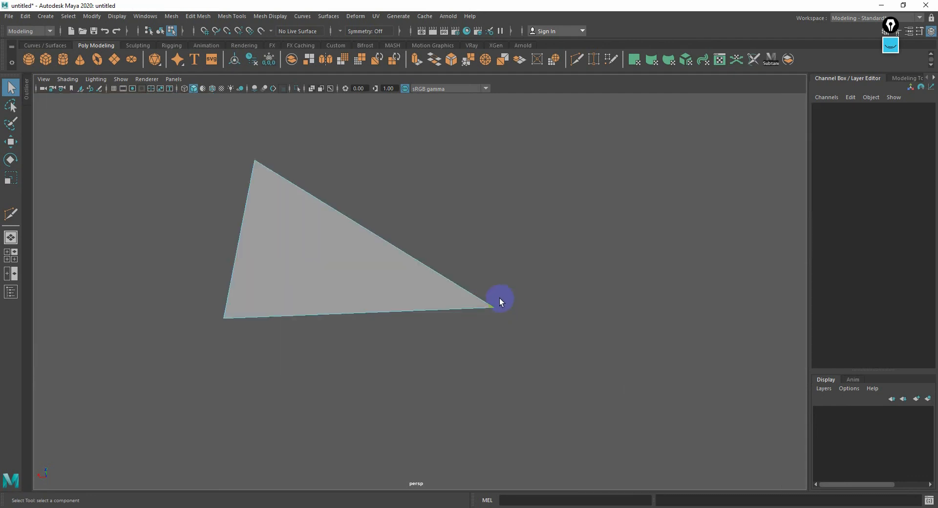
pyautogui.scroll(3, 499, 301)
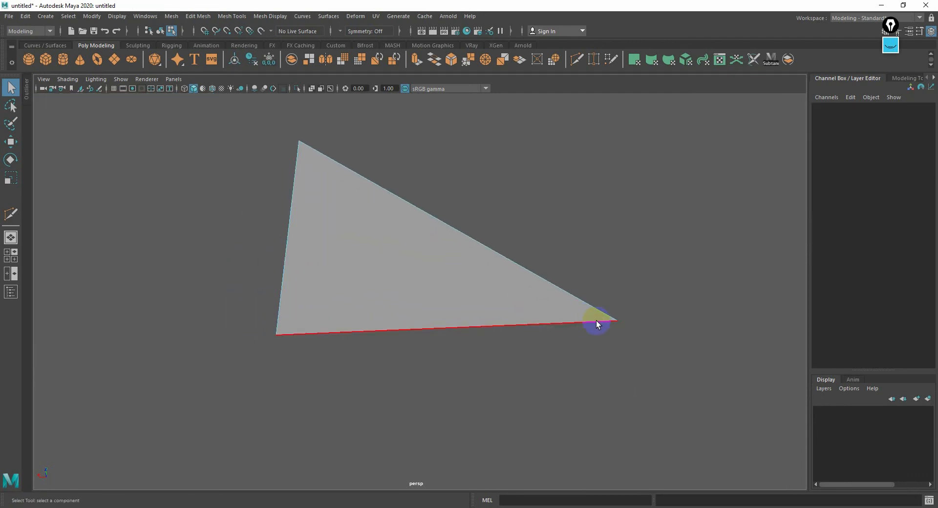
pyautogui.scroll(4, 386, 290)
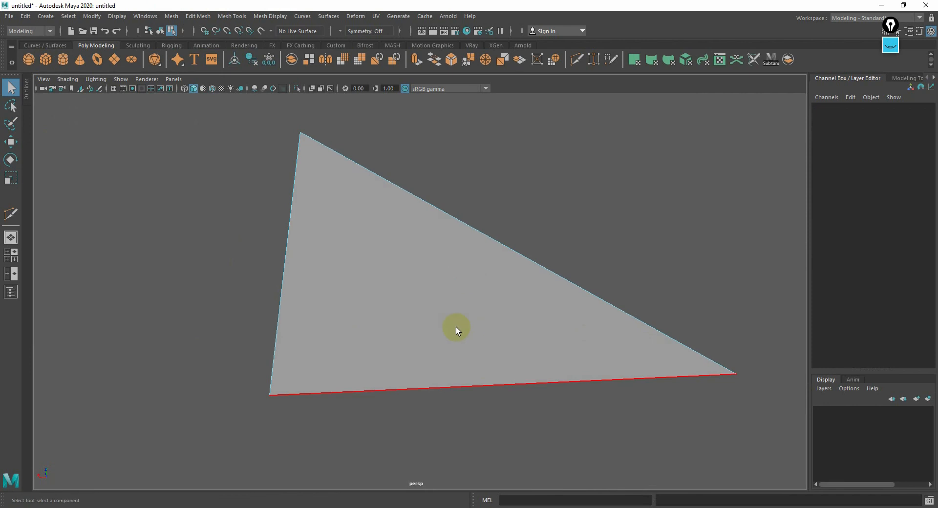
pyautogui.moveTo(457, 330)
pyautogui.keyDown('alt'); pyautogui.mouseDown()
pyautogui.moveTo(463, 241)
pyautogui.moveTo(454, 345)
pyautogui.moveTo(493, 356)
pyautogui.moveTo(468, 329)
pyautogui.mouseUp(); pyautogui.keyUp('alt')
pyautogui.keyDown('alt'); pyautogui.moveTo(406, 327); pyautogui.dragTo(465, 312, button='right'); pyautogui.keyUp('alt')
pyautogui.keyDown('alt'); pyautogui.moveTo(461, 311); pyautogui.dragTo(437, 350, button='middle'); pyautogui.keyUp('alt')
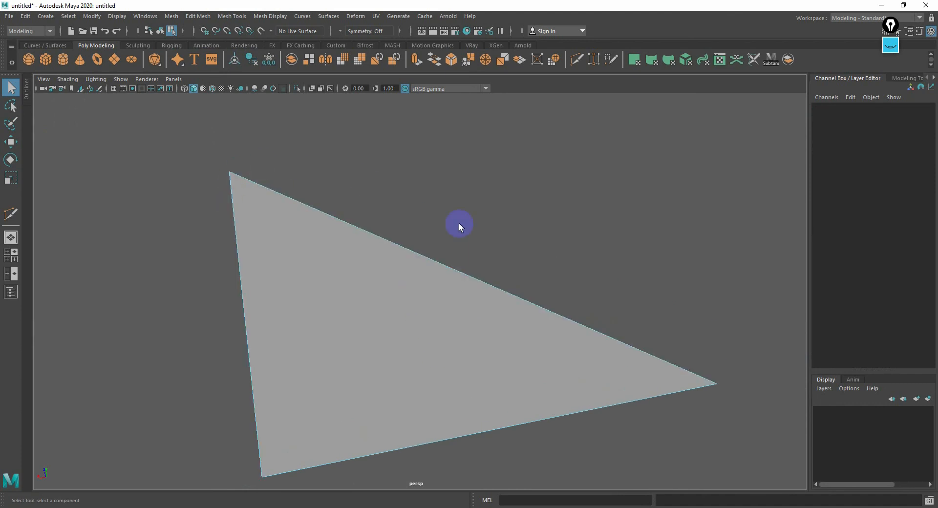
pyautogui.click(359, 278)
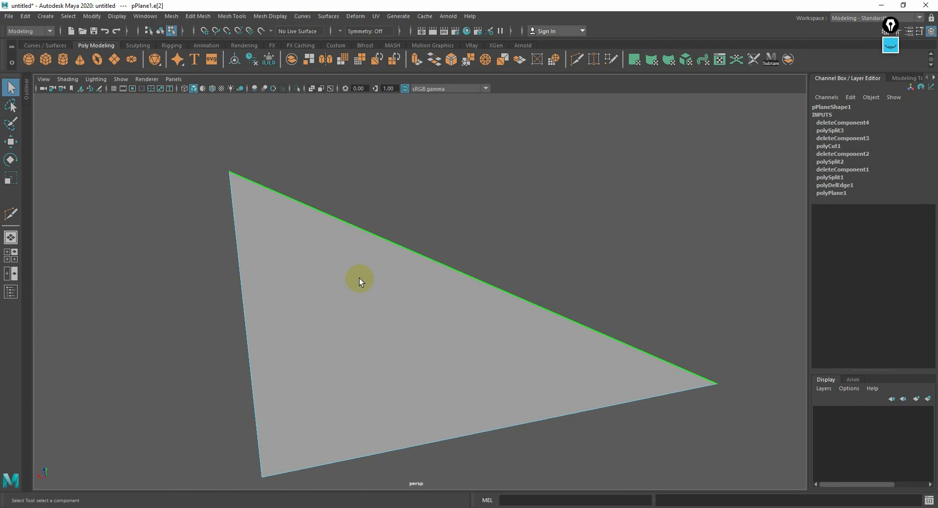
pyautogui.keyDown('alt'); pyautogui.moveTo(359, 278); pyautogui.dragTo(324, 285, button='right'); pyautogui.keyUp('alt')
pyautogui.keyDown('alt'); pyautogui.moveTo(362, 289); pyautogui.dragTo(390, 275, button='middle'); pyautogui.keyUp('alt')
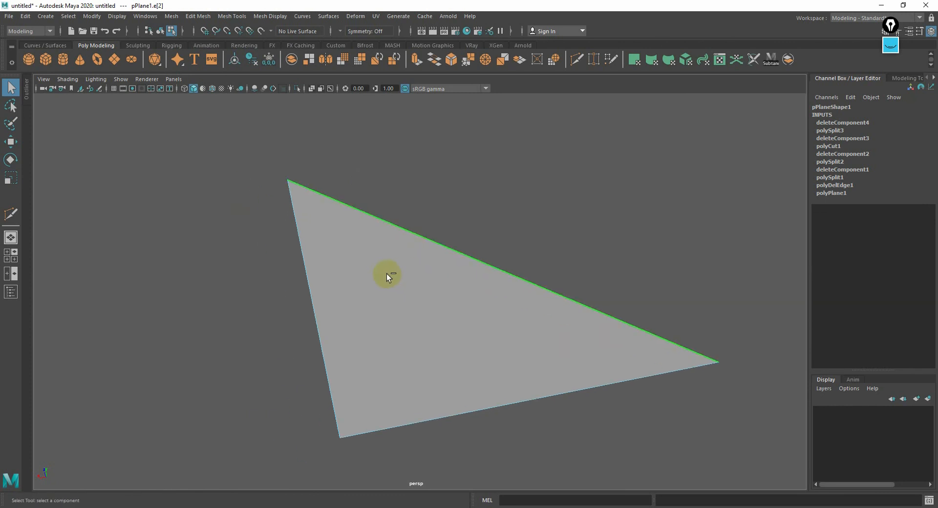
# Return the triangle to object mode with the Rotate tool active and frame it in the top view
pyautogui.press('e')
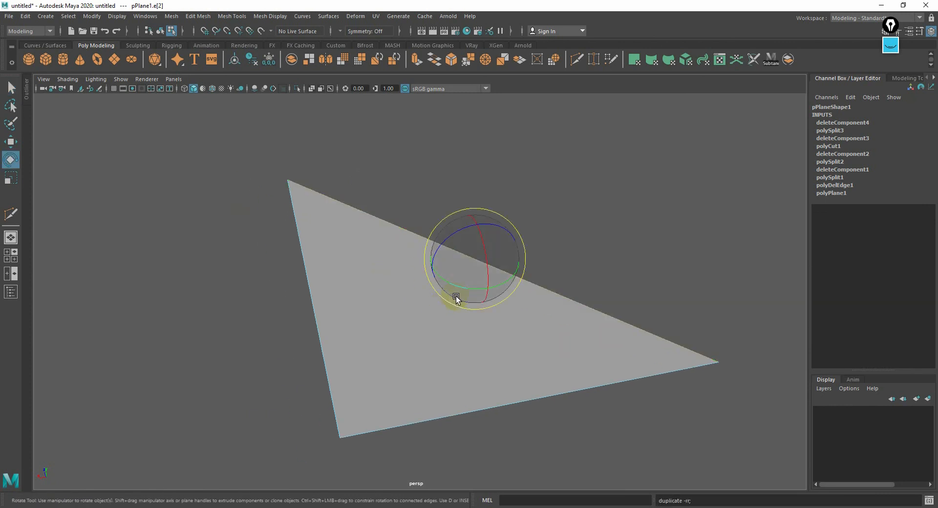
pyautogui.moveTo(544, 318); pyautogui.dragTo(614, 231, button='right')
pyautogui.hotkey('alt', 'shift', 'd')
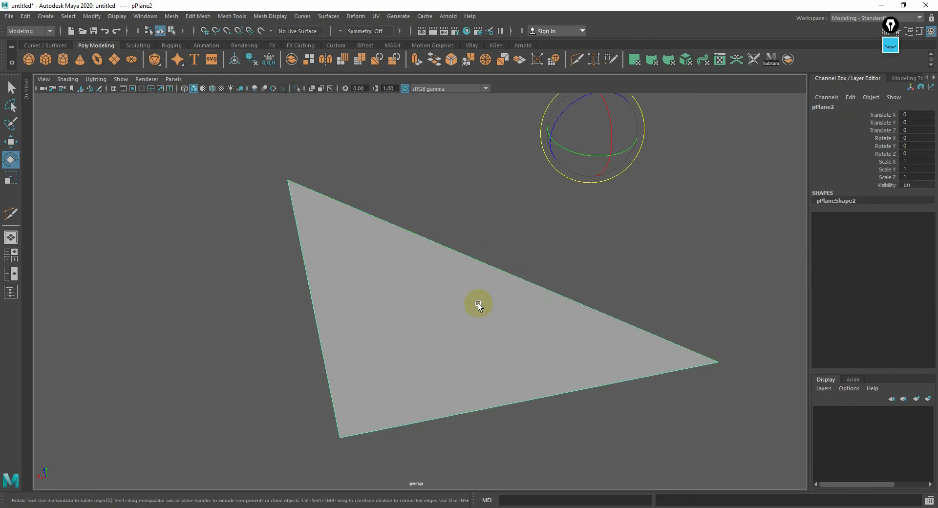
pyautogui.hotkey('alt', 'd')
pyautogui.click(455, 304)
pyautogui.press('space')
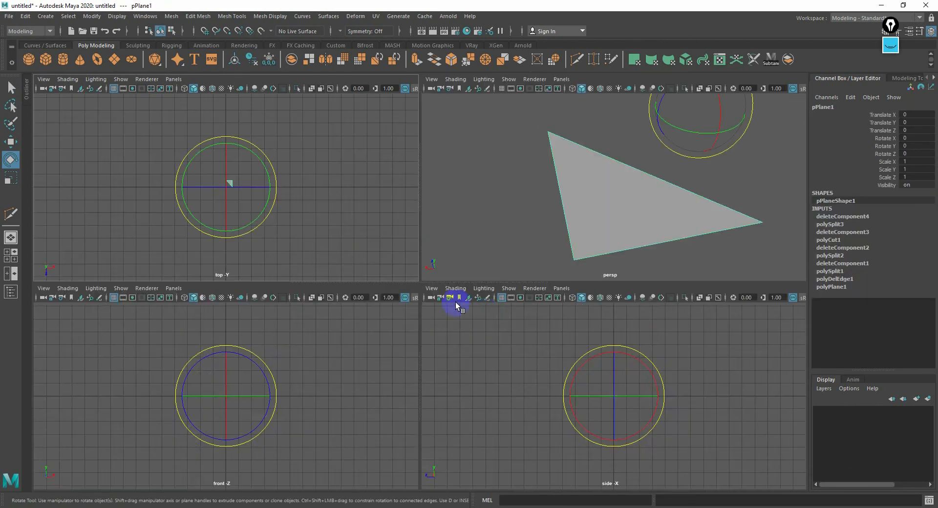
pyautogui.press('space')
pyautogui.press('f')
pyautogui.keyDown('alt'); pyautogui.moveTo(443, 292); pyautogui.dragTo(731, 297, button='right'); pyautogui.keyUp('alt')
pyautogui.keyDown('alt'); pyautogui.moveTo(186, 312); pyautogui.dragTo(662, 254, button='right'); pyautogui.keyUp('alt')
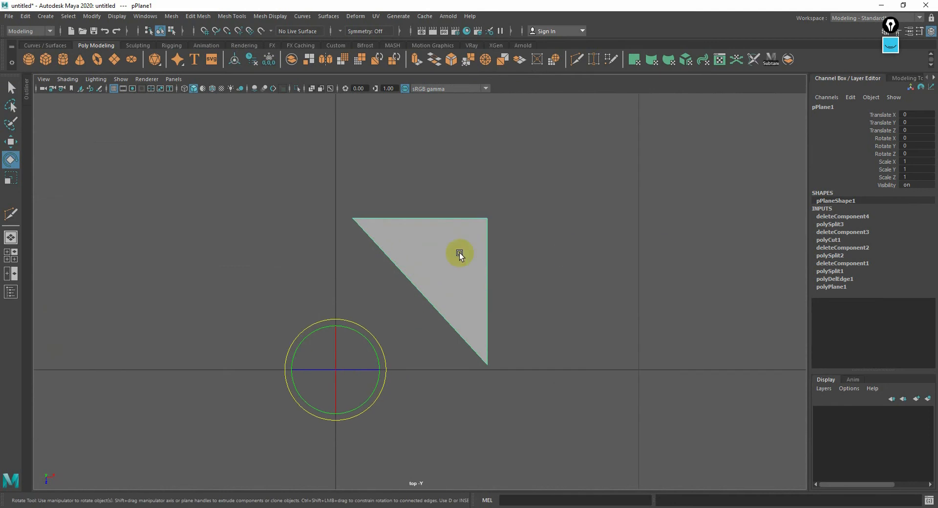
# Duplicate the triangle, centre the copy's pivot and rotate it -179.89 degrees around Y to complete a square
pyautogui.hotkey('ctrl', 'd')
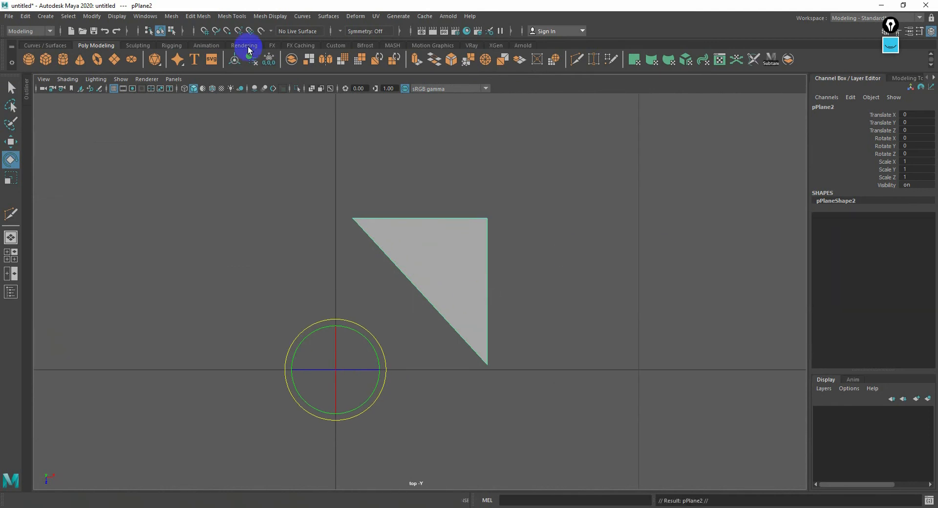
pyautogui.click(234, 59)
pyautogui.moveTo(462, 283); pyautogui.dragTo(367, 311)
# Examine in the perspective view how the two triangles form a square, and select the original triangle
pyautogui.press('space')
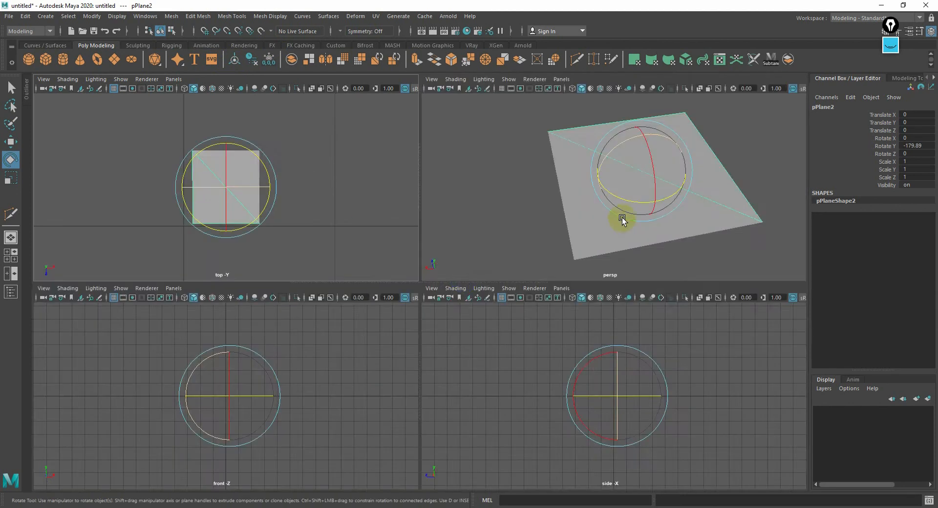
pyautogui.press('space')
pyautogui.keyDown('alt'); pyautogui.moveTo(478, 272); pyautogui.dragTo(500, 305); pyautogui.keyUp('alt')
pyautogui.keyDown('alt'); pyautogui.moveTo(500, 306); pyautogui.dragTo(490, 287, button='right'); pyautogui.keyUp('alt')
pyautogui.keyDown('alt'); pyautogui.moveTo(417, 277); pyautogui.dragTo(496, 262); pyautogui.keyUp('alt')
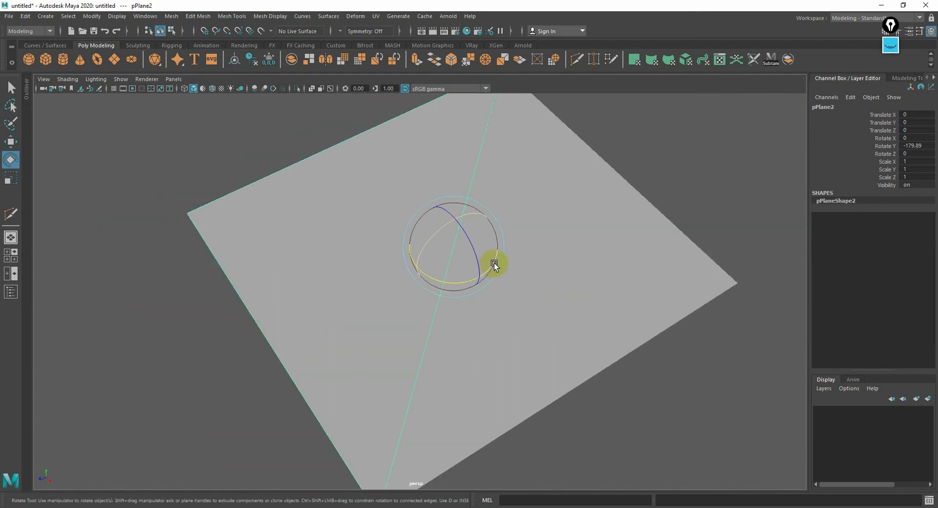
pyautogui.keyDown('alt'); pyautogui.moveTo(548, 240); pyautogui.dragTo(534, 245, button='right'); pyautogui.keyUp('alt')
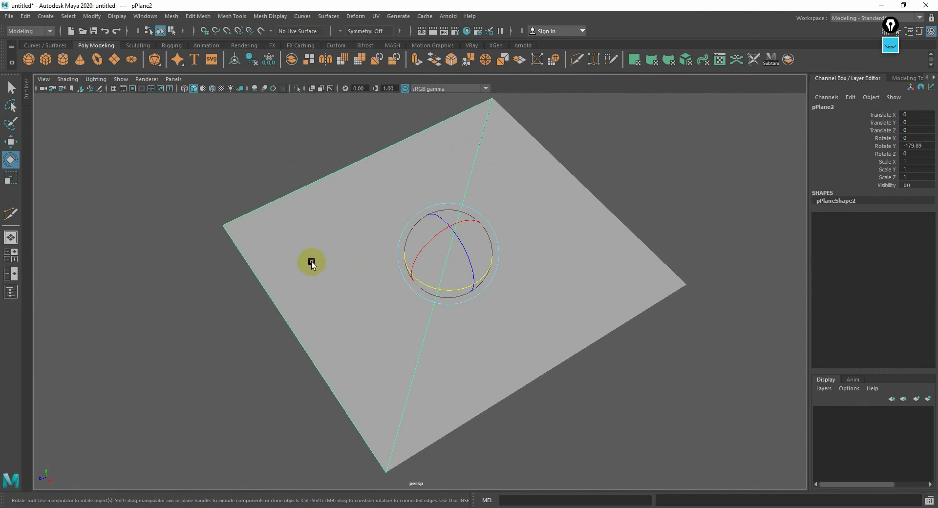
pyautogui.keyDown('alt'); pyautogui.moveTo(311, 262); pyautogui.dragTo(526, 249); pyautogui.keyUp('alt')
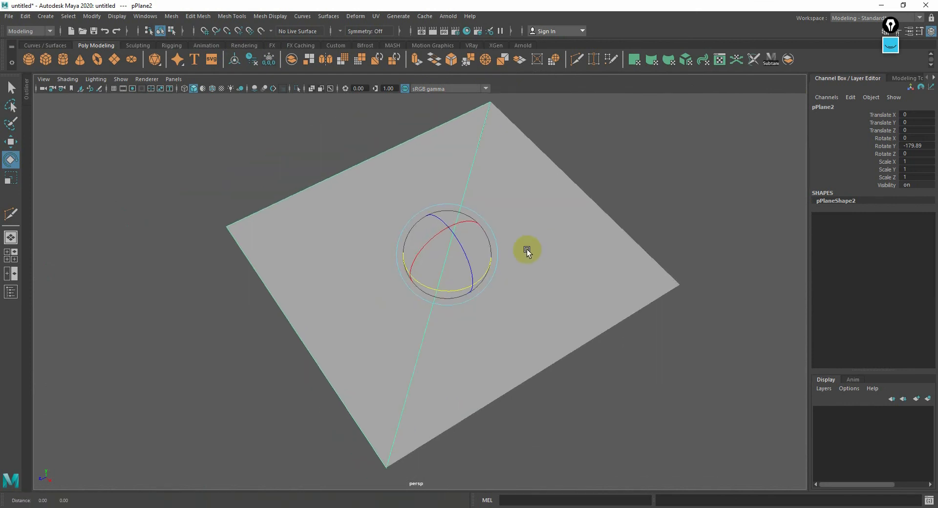
pyautogui.keyDown('alt'); pyautogui.moveTo(527, 249); pyautogui.dragTo(518, 259, button='middle'); pyautogui.keyUp('alt')
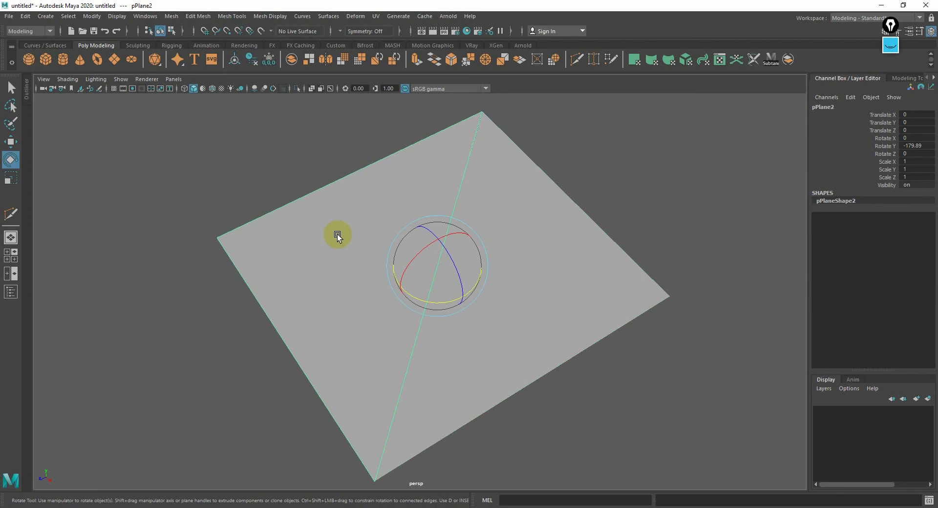
pyautogui.keyDown('alt'); pyautogui.moveTo(337, 233); pyautogui.dragTo(401, 244, button='right'); pyautogui.keyUp('alt')
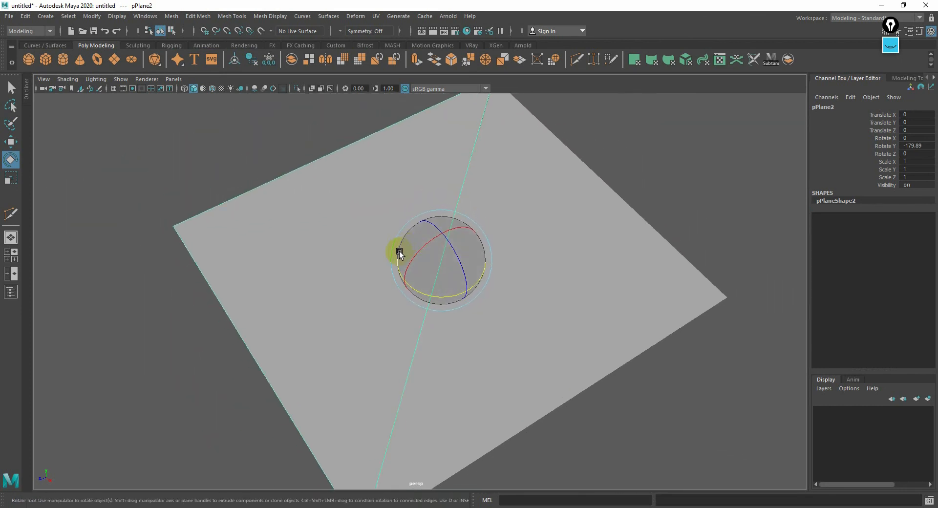
pyautogui.keyDown('alt'); pyautogui.moveTo(534, 265); pyautogui.dragTo(503, 249); pyautogui.keyUp('alt')
pyautogui.keyDown('alt'); pyautogui.moveTo(510, 258); pyautogui.dragTo(570, 267, button='right'); pyautogui.keyUp('alt')
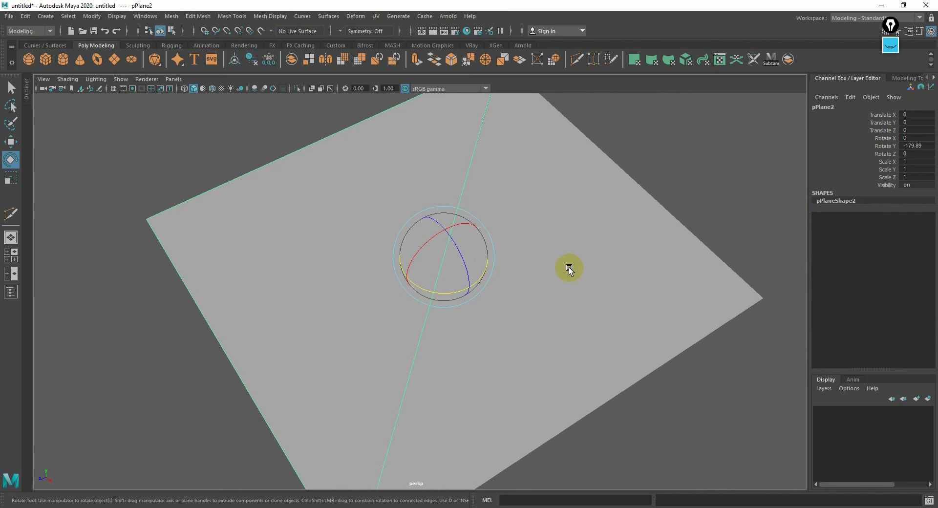
pyautogui.keyDown('alt'); pyautogui.moveTo(484, 242); pyautogui.dragTo(419, 242, button='right'); pyautogui.keyUp('alt')
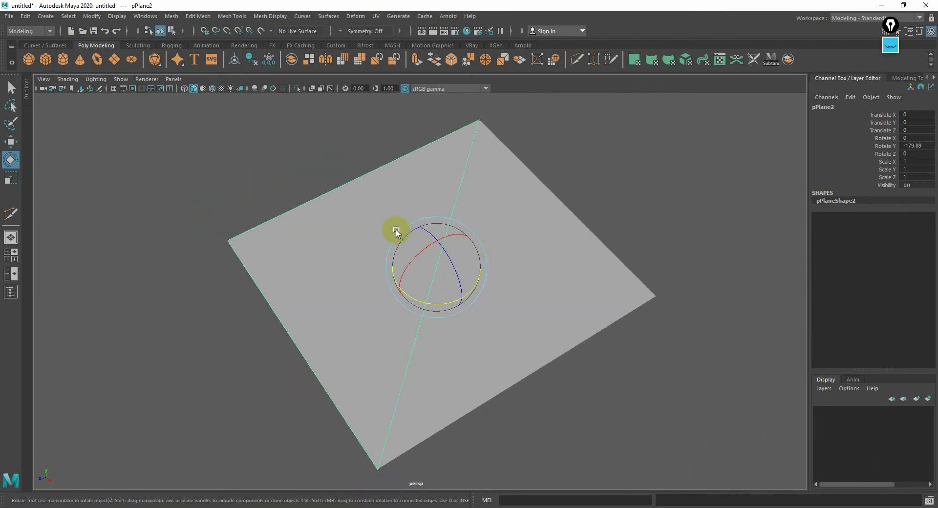
pyautogui.click(544, 228)
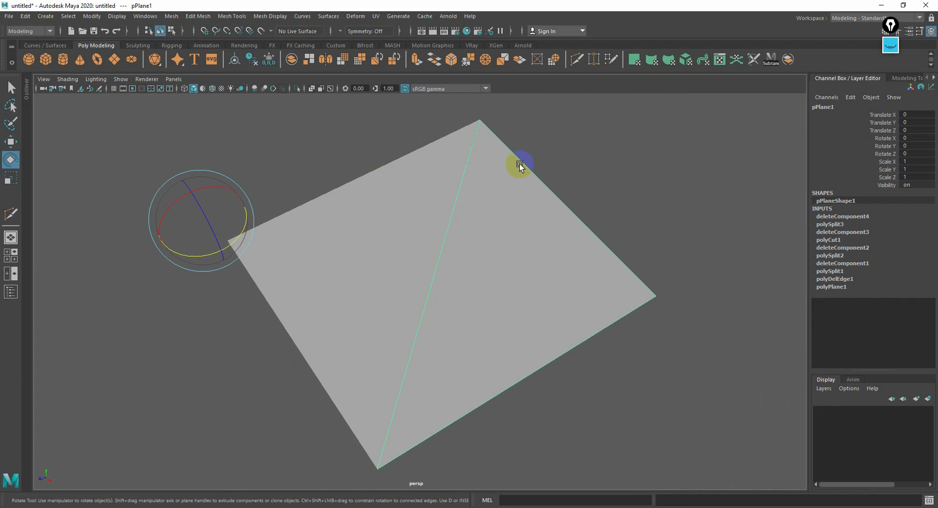
# Delete both triangles that form the square, leaving the scene empty
pyautogui.click(517, 254)
pyautogui.click(518, 227)
pyautogui.click(555, 262)
pyautogui.moveTo(537, 249); pyautogui.dragTo(624, 201, button='right')
pyautogui.click(549, 237)
pyautogui.click(408, 244)
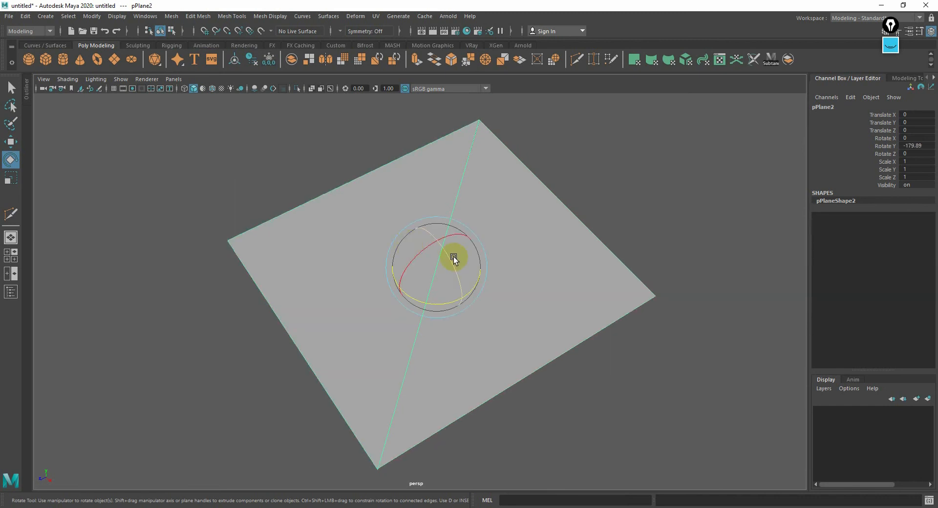
pyautogui.click(550, 273)
pyautogui.press('Delete')
pyautogui.click(372, 243)
pyautogui.press('Delete')
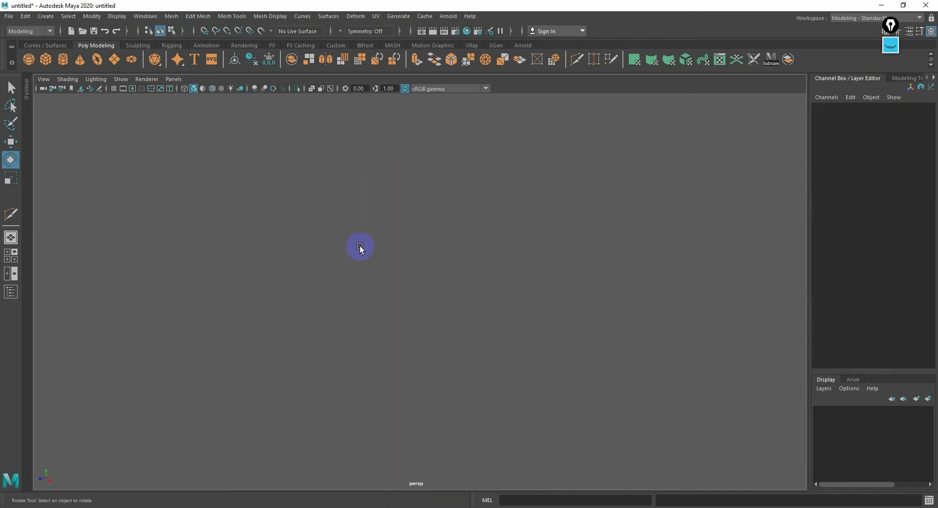
# Show the grid in the perspective view and centre its origin at an angled view
pyautogui.click(113, 89)
pyautogui.press('space')
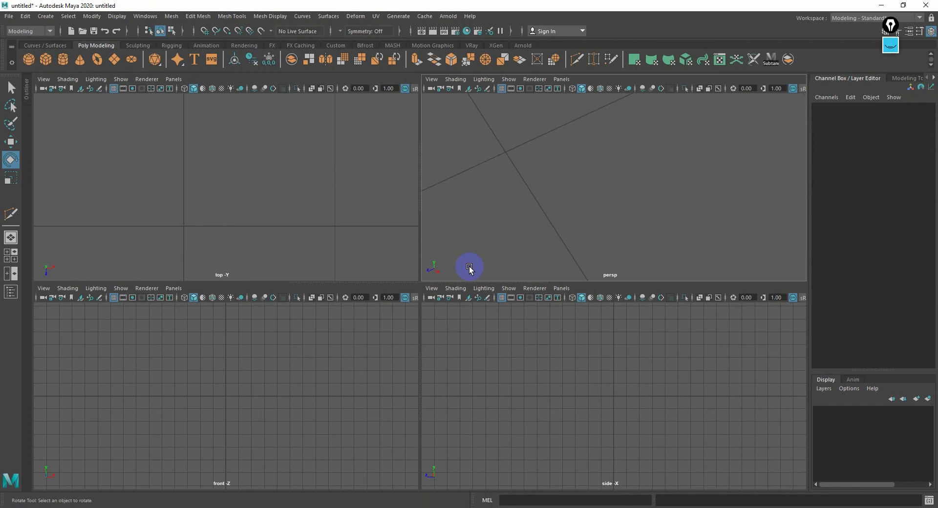
pyautogui.press('space')
pyautogui.keyDown('alt'); pyautogui.moveTo(542, 202); pyautogui.dragTo(46, 136); pyautogui.keyUp('alt')
pyautogui.keyDown('alt'); pyautogui.moveTo(360, 310); pyautogui.dragTo(415, 299, button='middle'); pyautogui.keyUp('alt')
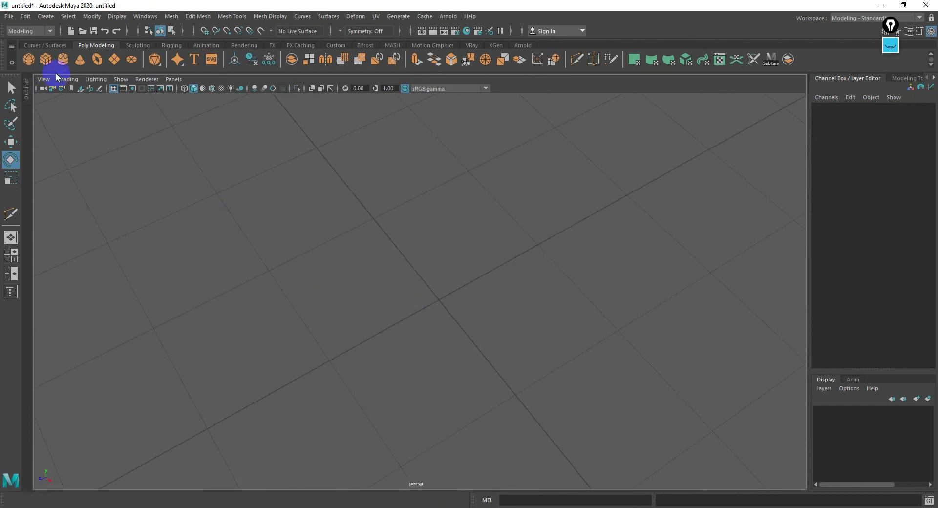
# Create a polygon cube at the origin and frame it with the Move tool active
pyautogui.click(45, 59)
pyautogui.scroll(3, 457, 343)
pyautogui.keyDown('alt'); pyautogui.moveTo(457, 343); pyautogui.dragTo(504, 314); pyautogui.keyUp('alt')
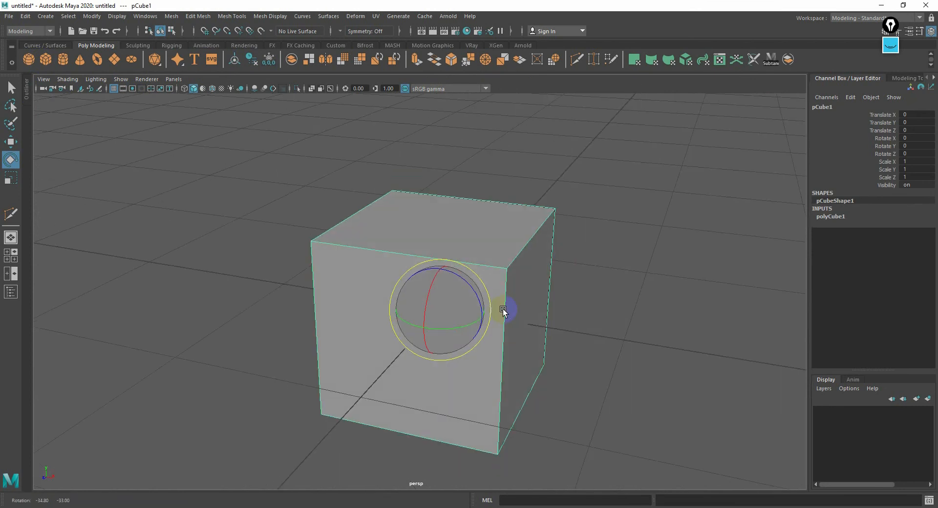
pyautogui.press('w')
pyautogui.keyDown('alt'); pyautogui.moveTo(505, 307); pyautogui.dragTo(522, 319, button='right'); pyautogui.keyUp('alt')
pyautogui.keyDown('alt'); pyautogui.moveTo(522, 319); pyautogui.dragTo(523, 301, button='middle'); pyautogui.keyUp('alt')
# Set the cube's width, height and depth subdivisions all to 13
pyautogui.click(841, 221)
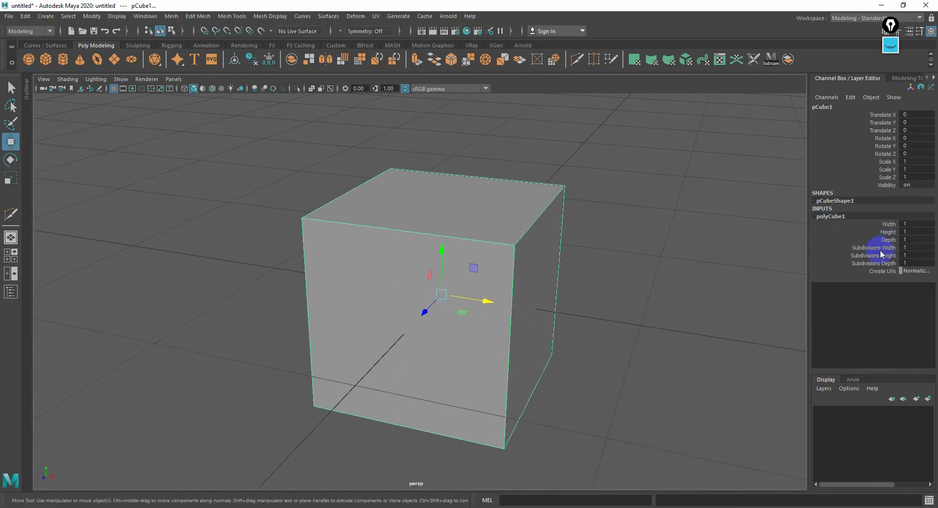
pyautogui.moveTo(879, 248); pyautogui.dragTo(885, 264)
pyautogui.moveTo(640, 264); pyautogui.dragTo(670, 263, button='middle')
# Examine the subdivided cube's face grid up close and from several angles with the Move tool active
pyautogui.moveTo(479, 229); pyautogui.dragTo(539, 213, button='right')
pyautogui.keyDown('alt'); pyautogui.moveTo(540, 214); pyautogui.dragTo(657, 241, button='right'); pyautogui.keyUp('alt')
pyautogui.keyDown('alt'); pyautogui.moveTo(657, 240); pyautogui.dragTo(549, 247); pyautogui.keyUp('alt')
pyautogui.keyDown('alt'); pyautogui.moveTo(549, 246); pyautogui.dragTo(519, 256, button='right'); pyautogui.keyUp('alt')
pyautogui.keyDown('alt'); pyautogui.moveTo(519, 255); pyautogui.dragTo(477, 262); pyautogui.keyUp('alt')
pyautogui.keyDown('alt'); pyautogui.moveTo(477, 262); pyautogui.dragTo(542, 277, button='right'); pyautogui.keyUp('alt')
pyautogui.click(456, 255)
pyautogui.press('w')
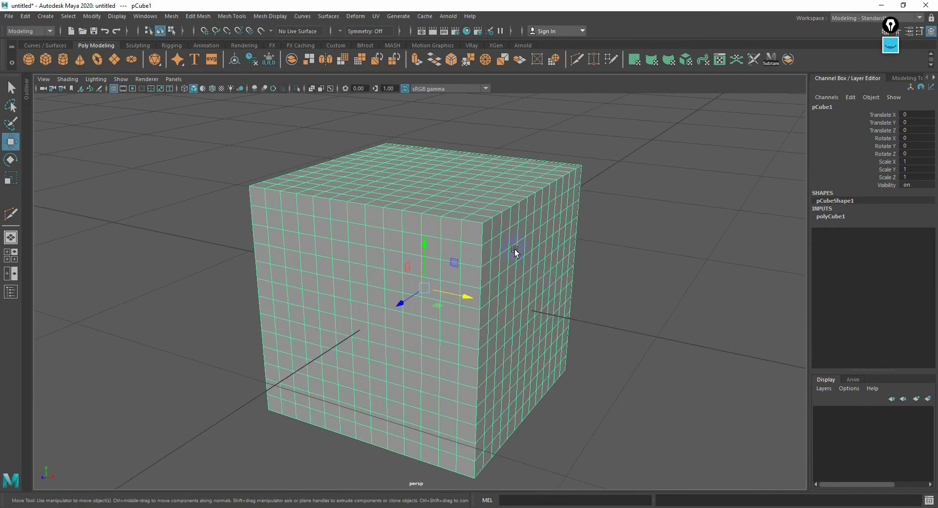
pyautogui.moveTo(515, 250)
pyautogui.keyDown('alt'); pyautogui.mouseDown()
pyautogui.moveTo(561, 245)
pyautogui.moveTo(523, 243)
pyautogui.mouseUp(); pyautogui.keyUp('alt')
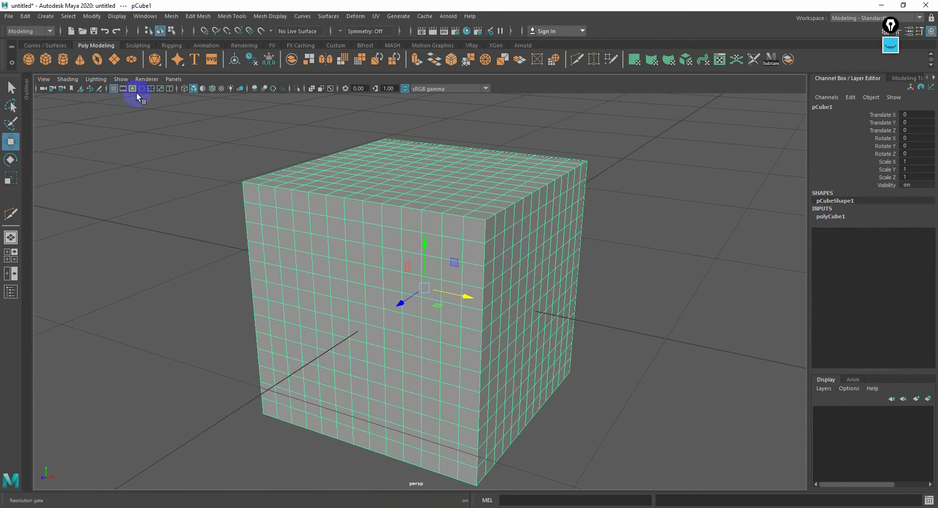
# Reduce the cube's width, height and depth subdivisions to 1 and keep the Move tool active
pyautogui.click(829, 217)
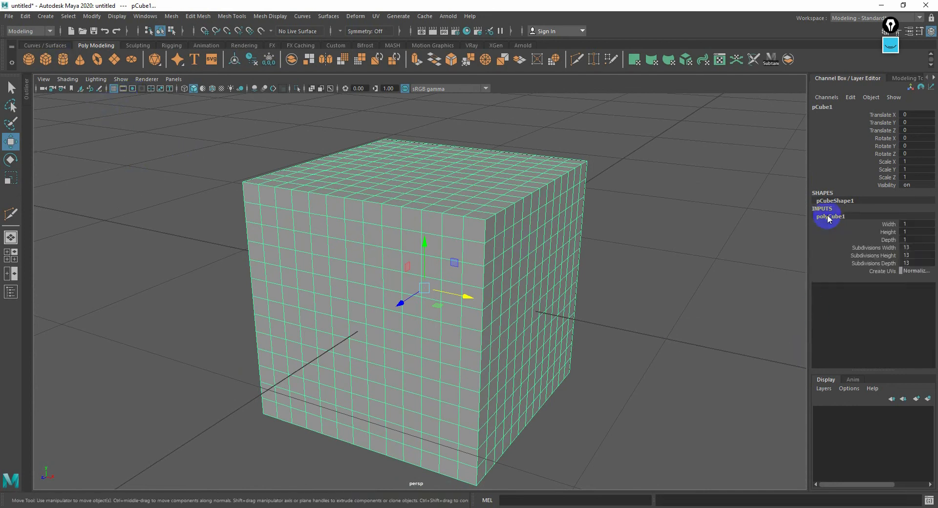
pyautogui.moveTo(856, 247); pyautogui.dragTo(863, 264)
pyautogui.moveTo(611, 283); pyautogui.dragTo(543, 284, button='middle')
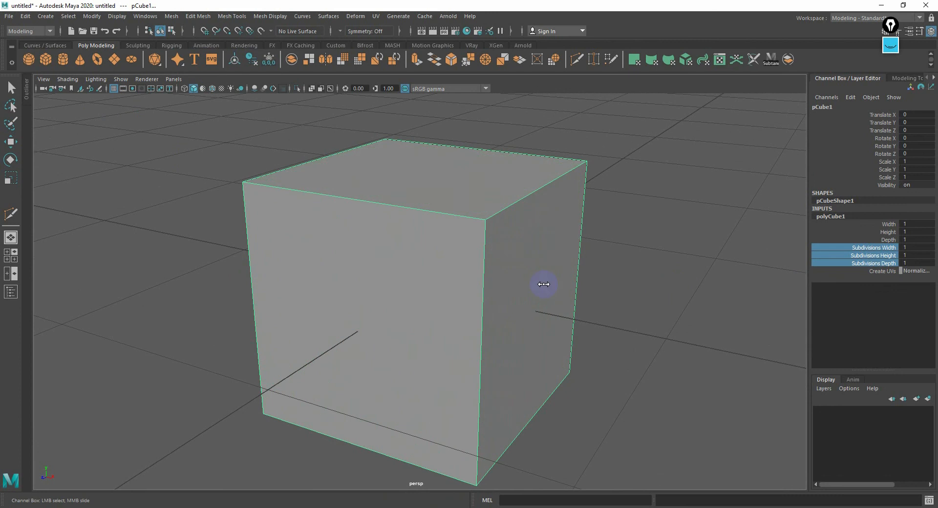
pyautogui.moveTo(408, 233); pyautogui.dragTo(467, 218, button='right')
pyautogui.press('w')
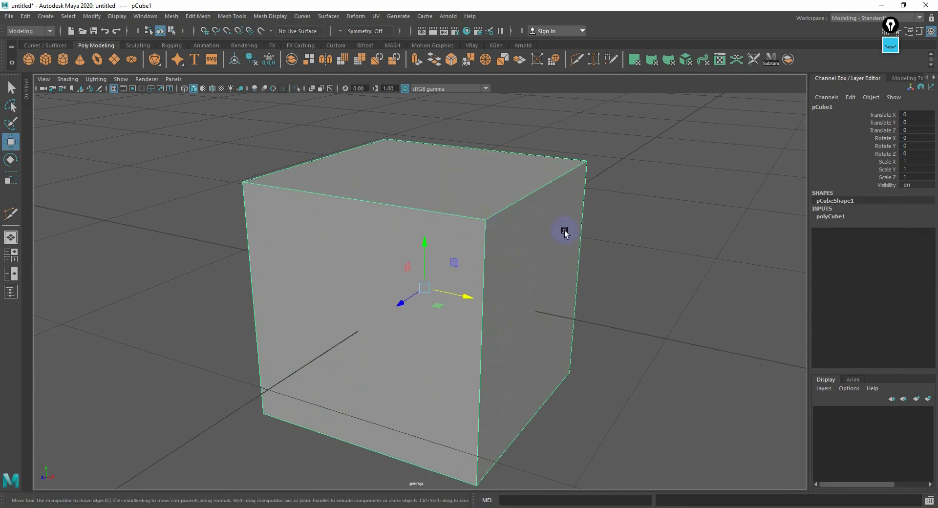
pyautogui.keyDown('alt'); pyautogui.moveTo(508, 241); pyautogui.dragTo(670, 253); pyautogui.keyUp('alt')
# Raise the cube's three subdivision values to 13 again and view the dense mesh from another angle
pyautogui.click(821, 219)
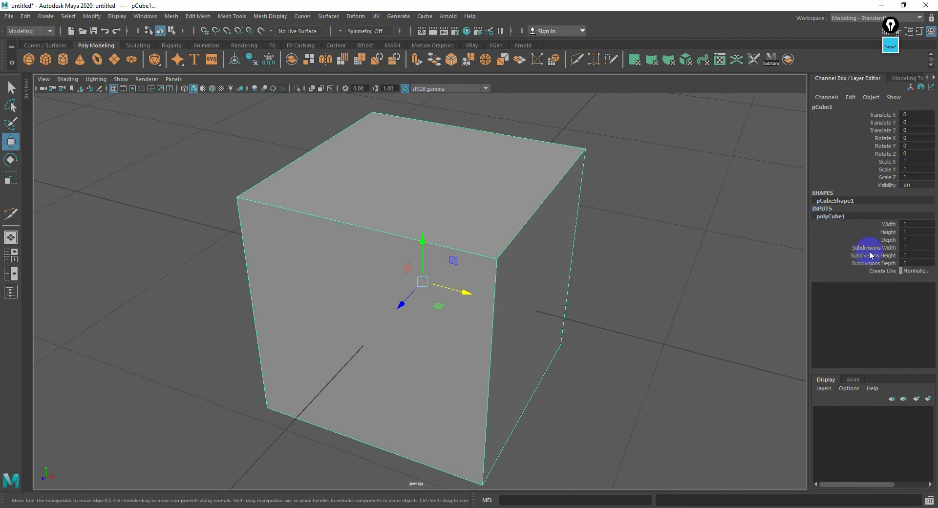
pyautogui.moveTo(871, 247); pyautogui.dragTo(869, 263)
pyautogui.moveTo(614, 255); pyautogui.dragTo(661, 256, button='middle')
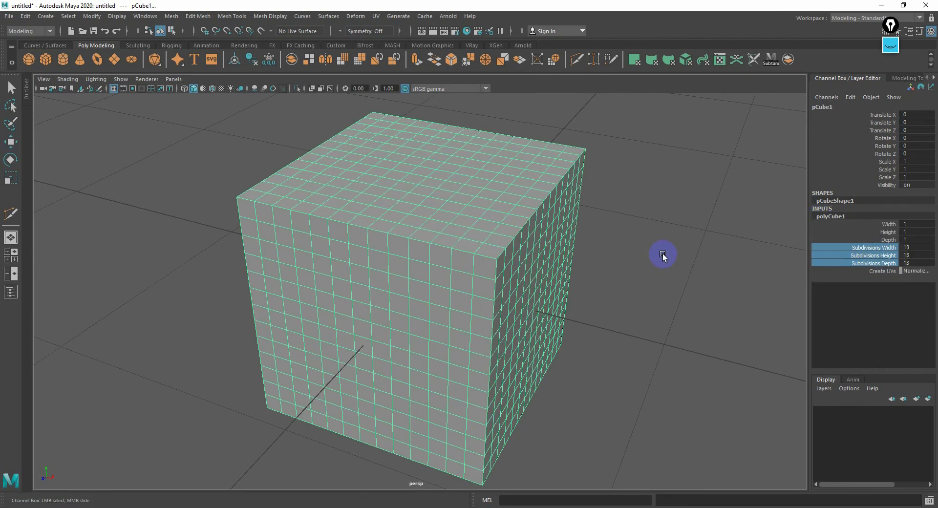
pyautogui.keyDown('alt'); pyautogui.moveTo(661, 255); pyautogui.dragTo(611, 277, button='right'); pyautogui.keyUp('alt')
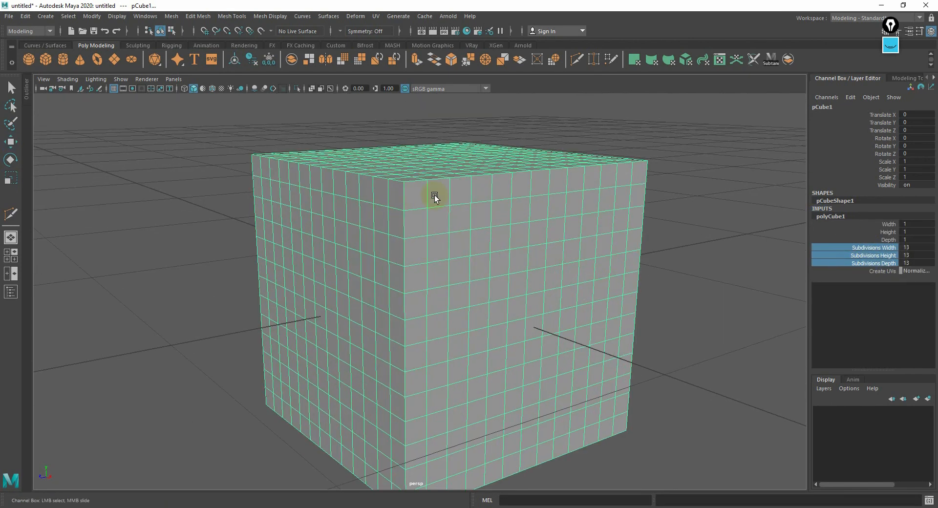
pyautogui.keyDown('alt'); pyautogui.moveTo(471, 286); pyautogui.dragTo(482, 269); pyautogui.keyUp('alt')
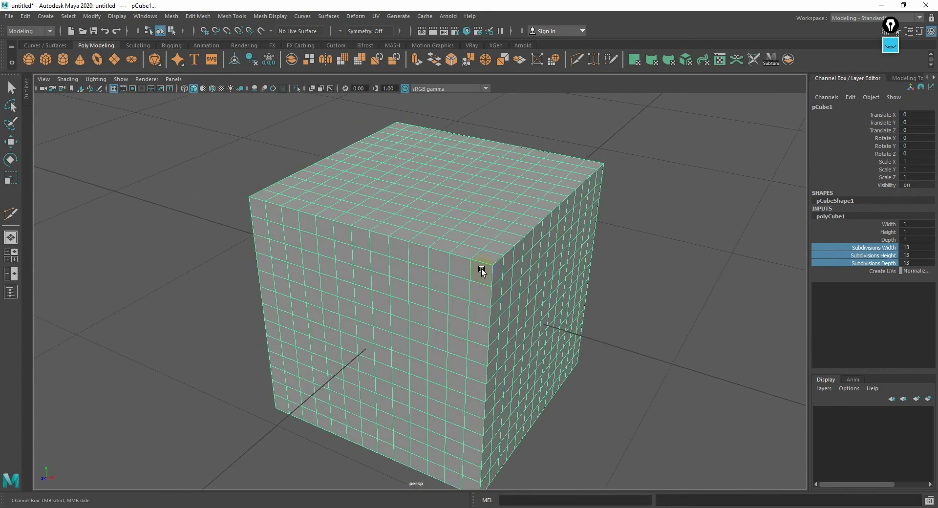
# Turn on the Poly Count heads-up display in the viewport
pyautogui.click(117, 16)
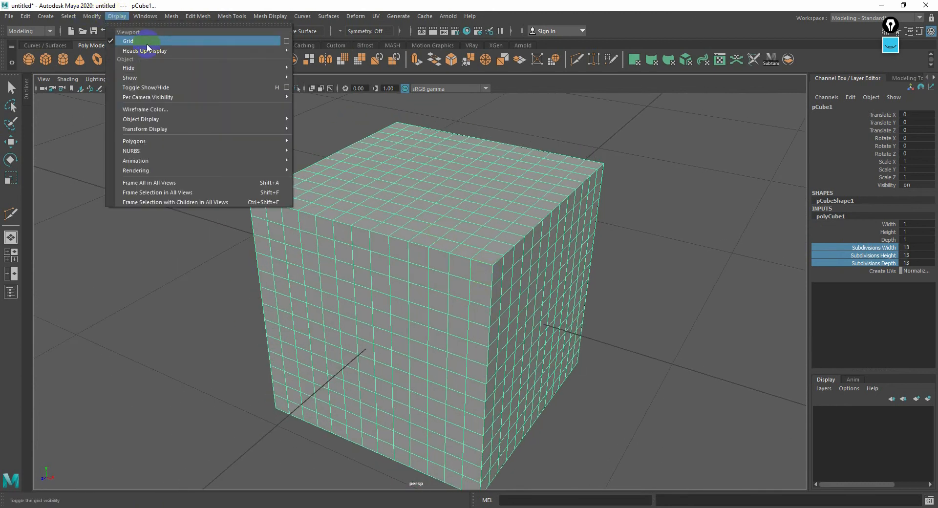
pyautogui.moveTo(159, 51)
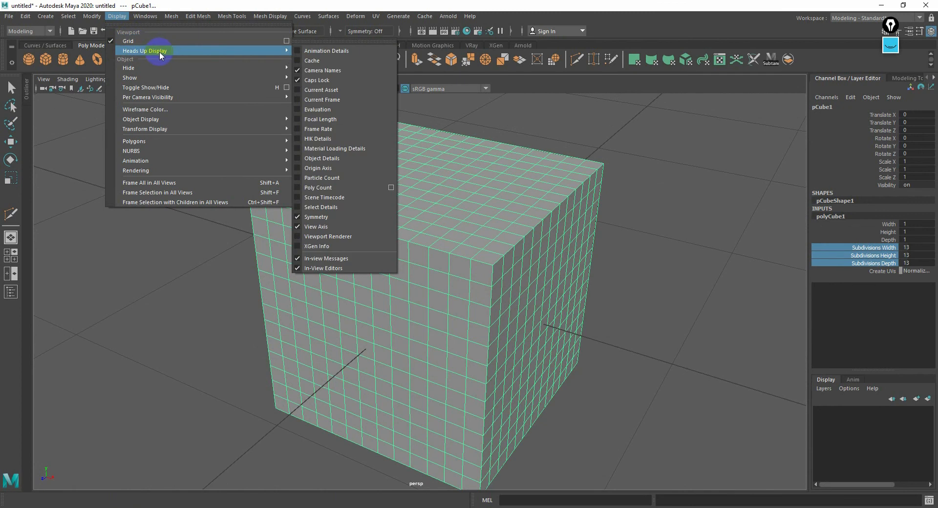
pyautogui.click(332, 187)
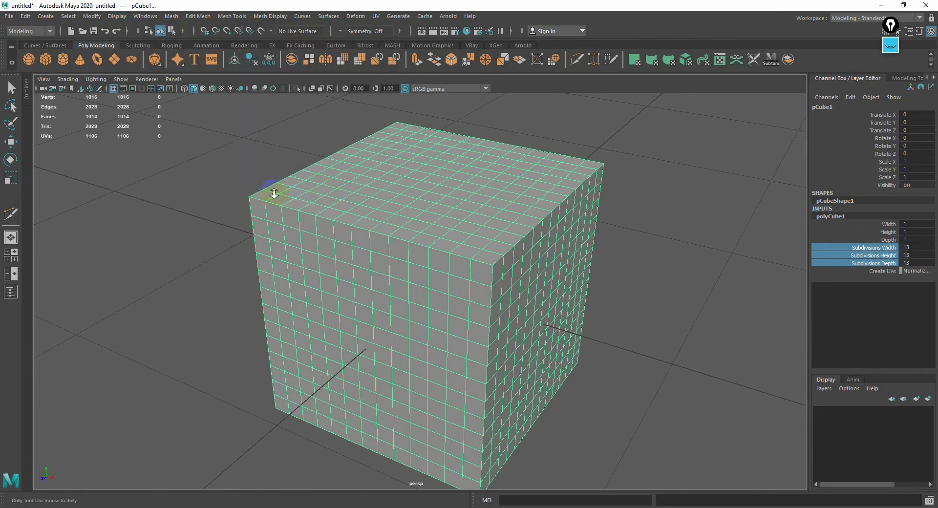
pyautogui.scroll(5, 391, 199)
pyautogui.scroll(-2, 372, 245)
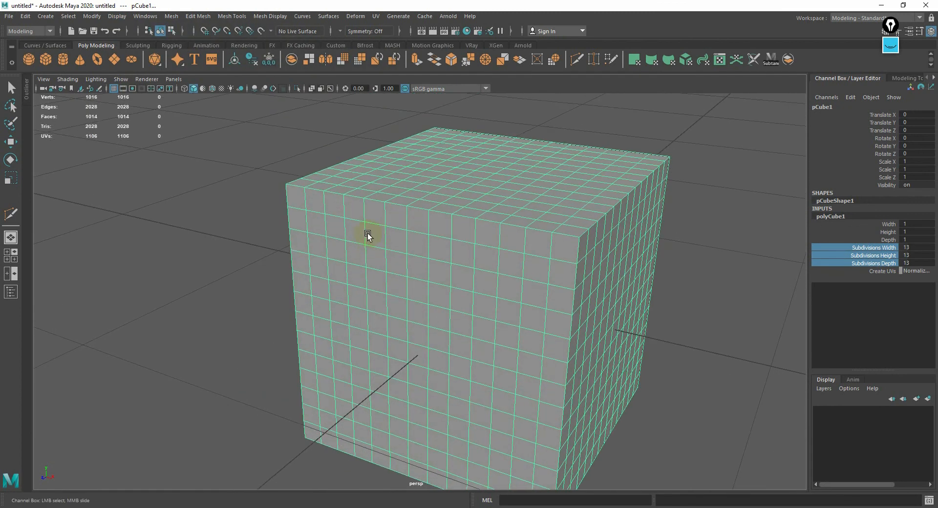
# Set the cube's three subdivision values back to 1 and check the poly count with the Move tool active
pyautogui.moveTo(855, 268); pyautogui.dragTo(624, 268, button='middle')
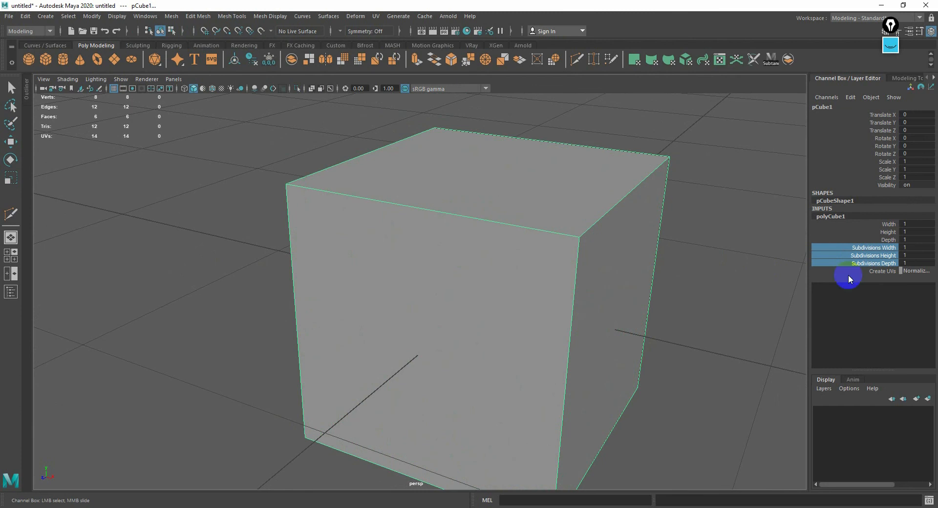
pyautogui.keyDown('alt'); pyautogui.moveTo(253, 252); pyautogui.dragTo(280, 247); pyautogui.keyUp('alt')
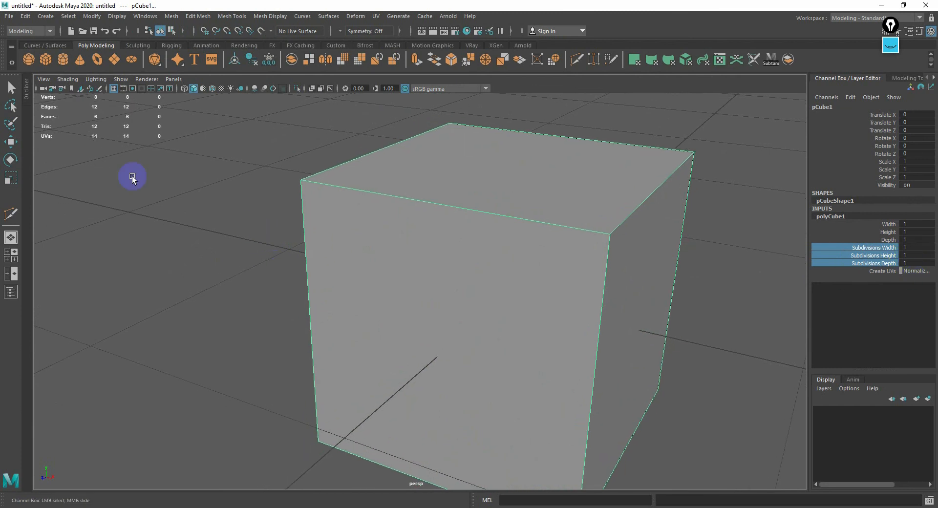
pyautogui.press('w')
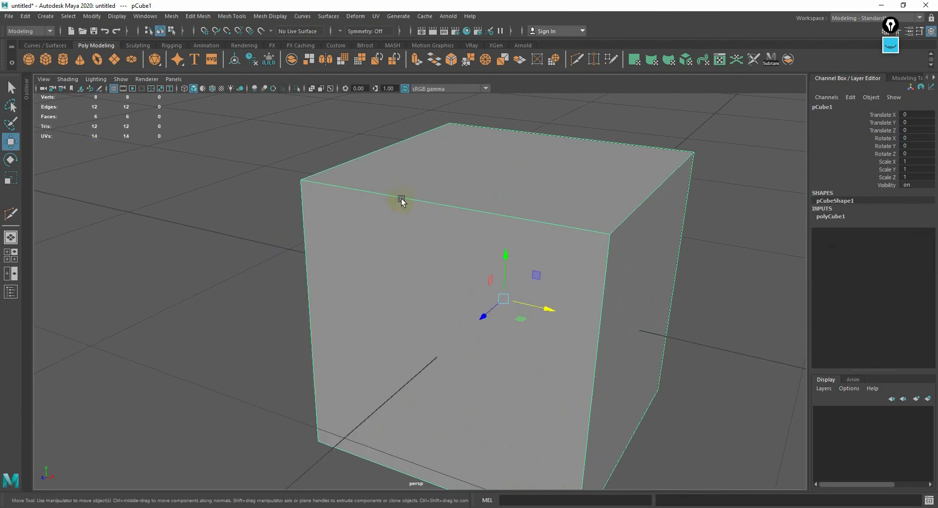
pyautogui.moveTo(39, 115); pyautogui.dragTo(136, 122)
pyautogui.scroll(-3, 355, 234)
pyautogui.click(432, 245)
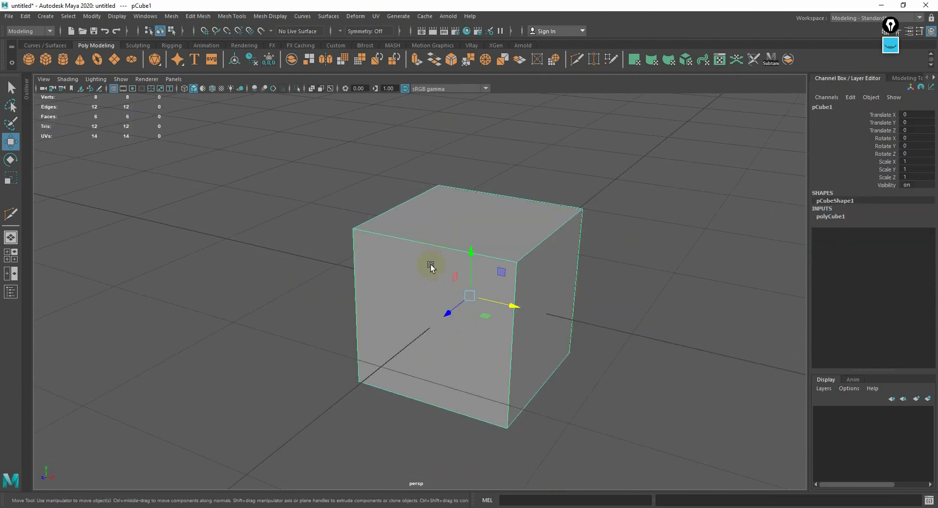
# Examine the undivided cube's faces, edges and corners from several angles
pyautogui.keyDown('alt'); pyautogui.moveTo(546, 320); pyautogui.dragTo(302, 378); pyautogui.keyUp('alt')
pyautogui.keyDown('alt'); pyautogui.moveTo(380, 327); pyautogui.dragTo(434, 325, button='right'); pyautogui.keyUp('alt')
pyautogui.keyDown('alt'); pyautogui.moveTo(261, 364); pyautogui.dragTo(451, 359); pyautogui.keyUp('alt')
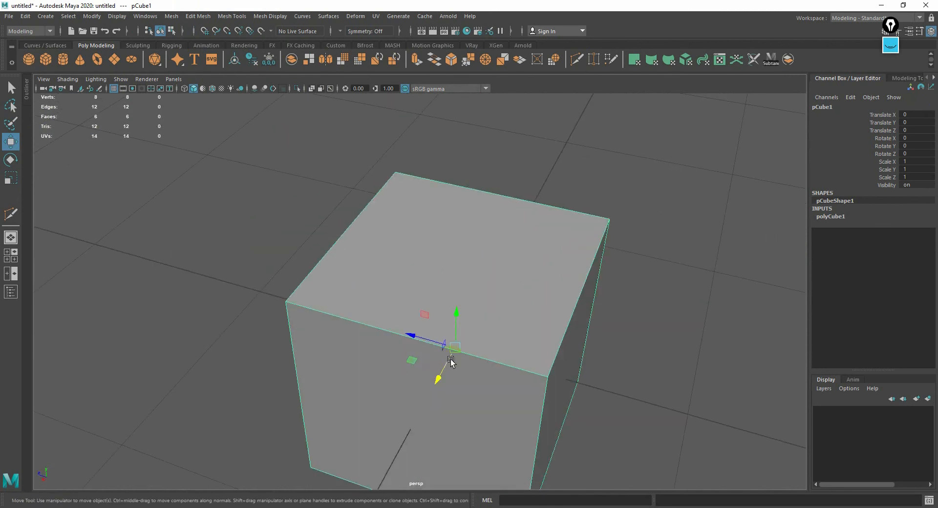
pyautogui.keyDown('alt'); pyautogui.moveTo(451, 359); pyautogui.dragTo(357, 309, button='right'); pyautogui.keyUp('alt')
pyautogui.keyDown('alt'); pyautogui.moveTo(357, 310); pyautogui.dragTo(348, 291); pyautogui.keyUp('alt')
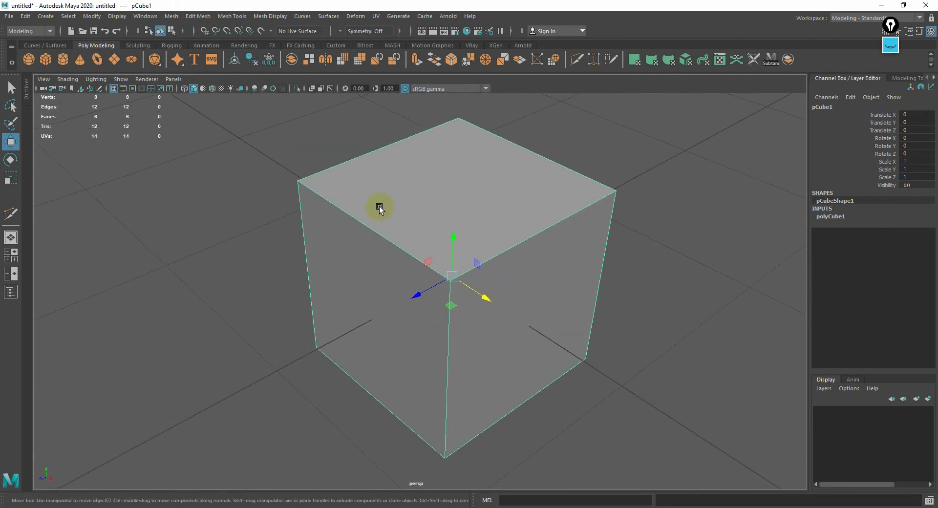
pyautogui.moveTo(379, 206); pyautogui.dragTo(380, 207, button='right')
pyautogui.keyDown('alt'); pyautogui.moveTo(397, 209); pyautogui.dragTo(411, 221); pyautogui.keyUp('alt')
pyautogui.keyDown('alt'); pyautogui.moveTo(491, 220); pyautogui.dragTo(488, 236); pyautogui.keyUp('alt')
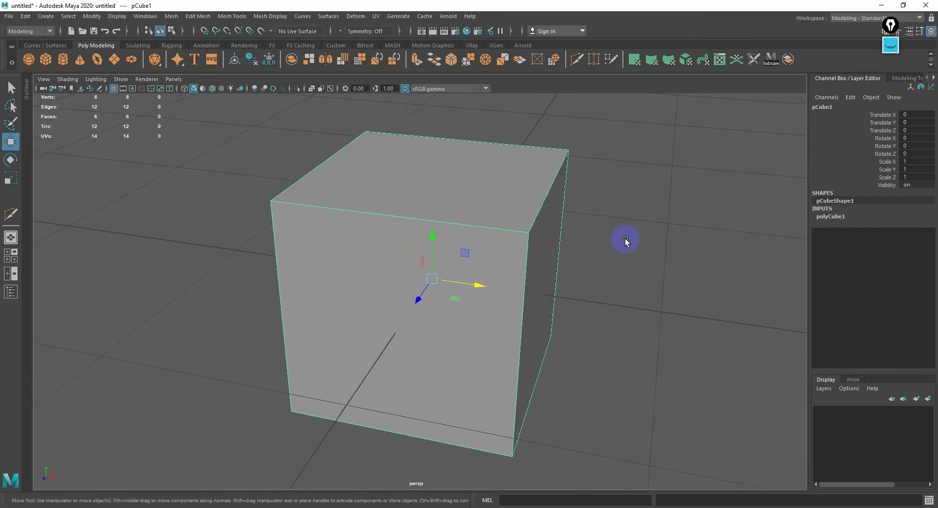
# Set the cube's width, height and depth subdivisions to 12
pyautogui.click(830, 217)
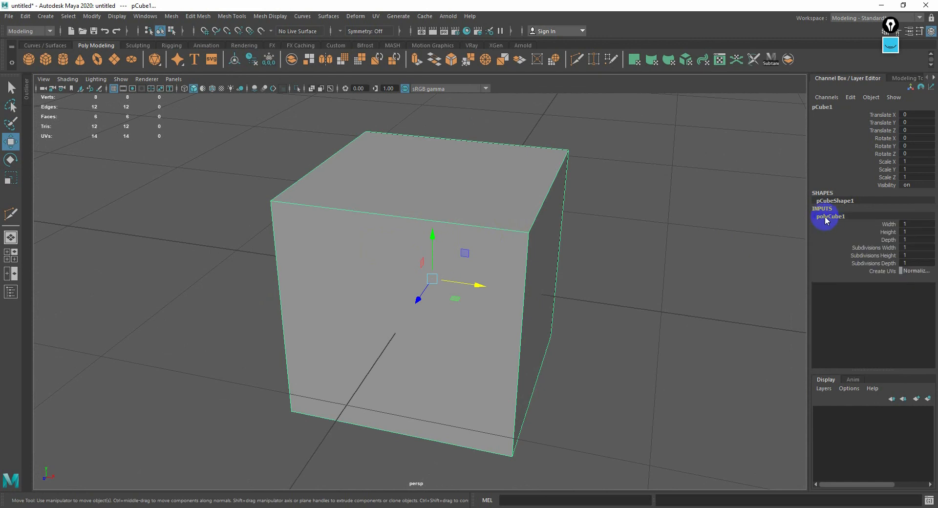
pyautogui.moveTo(873, 250); pyautogui.dragTo(875, 264)
pyautogui.moveTo(577, 276); pyautogui.dragTo(629, 276, button='middle')
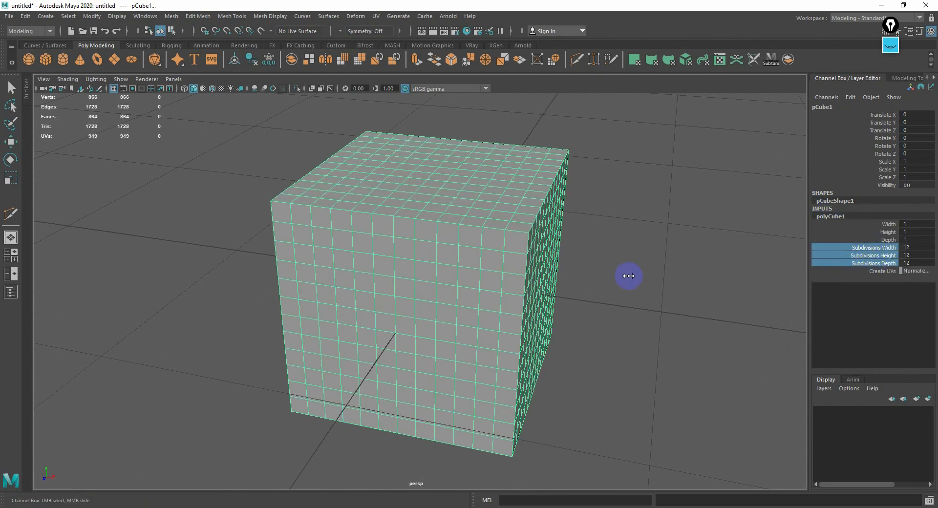
pyautogui.keyDown('alt'); pyautogui.moveTo(491, 258); pyautogui.dragTo(459, 259); pyautogui.keyUp('alt')
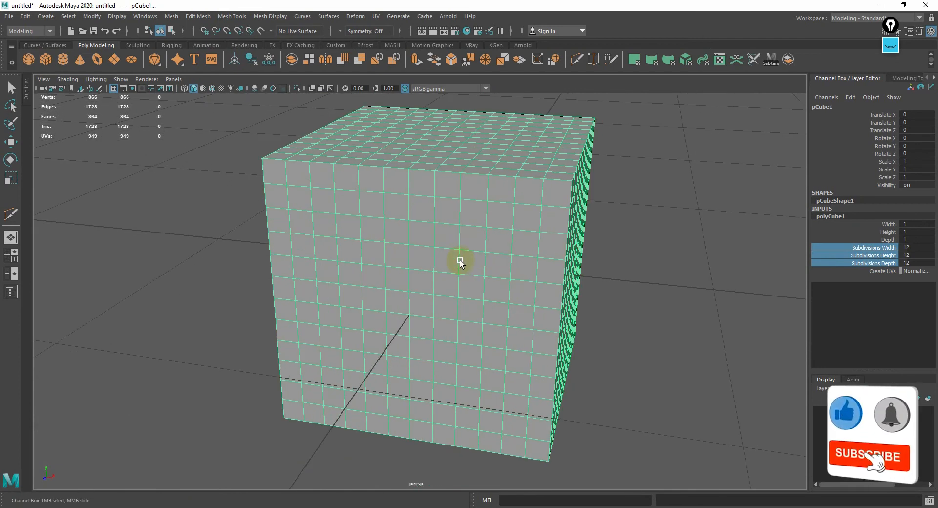
# Examine the cube's 12-way subdivided mesh from different angles and distances alongside the poly count
pyautogui.moveTo(435, 202)
pyautogui.keyDown('alt'); pyautogui.mouseDown()
pyautogui.moveTo(423, 229)
pyautogui.moveTo(392, 228)
pyautogui.moveTo(451, 250)
pyautogui.moveTo(498, 250)
pyautogui.moveTo(444, 236)
pyautogui.moveTo(475, 241)
pyautogui.moveTo(459, 241)
pyautogui.moveTo(424, 207)
pyautogui.mouseUp(); pyautogui.keyUp('alt')
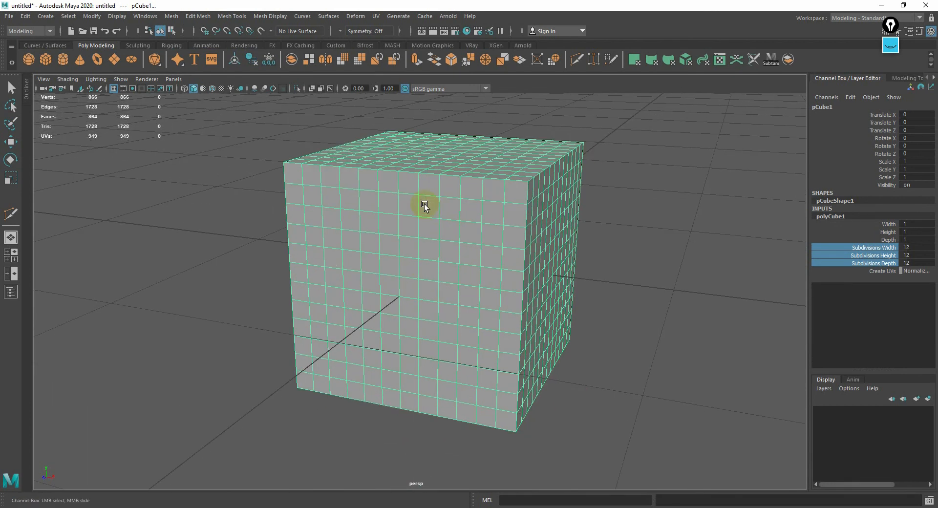
pyautogui.keyDown('alt'); pyautogui.moveTo(453, 220); pyautogui.dragTo(421, 218, button='right'); pyautogui.keyUp('alt')
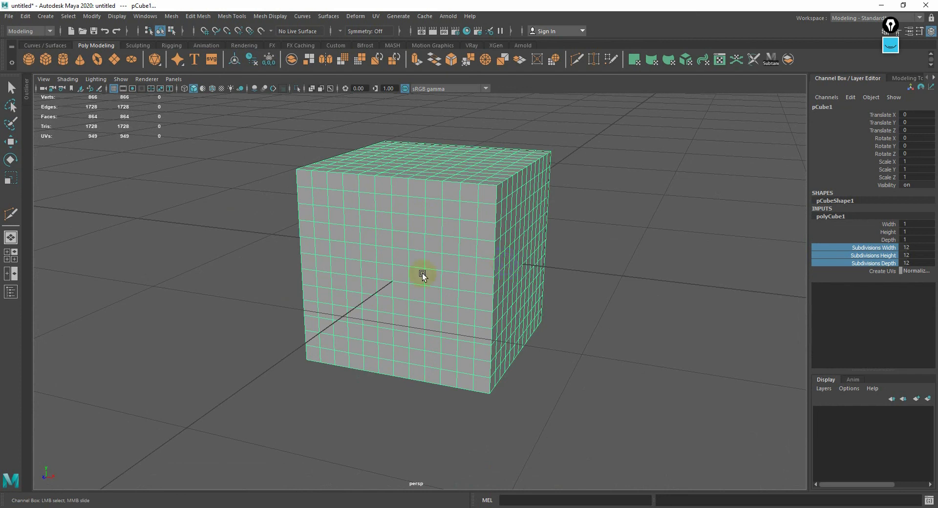
pyautogui.keyDown('alt'); pyautogui.moveTo(420, 272); pyautogui.dragTo(465, 298, button='right'); pyautogui.keyUp('alt')
pyautogui.keyDown('alt'); pyautogui.moveTo(465, 298); pyautogui.dragTo(480, 311); pyautogui.keyUp('alt')
pyautogui.keyDown('alt'); pyautogui.moveTo(480, 312); pyautogui.dragTo(526, 307, button='right'); pyautogui.keyUp('alt')
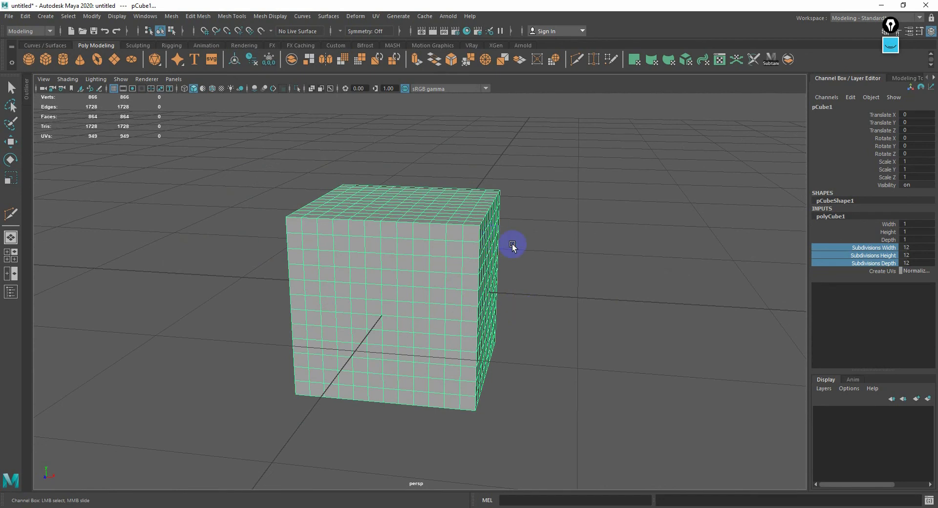
pyautogui.keyDown('alt'); pyautogui.moveTo(512, 244); pyautogui.dragTo(523, 257, button='right'); pyautogui.keyUp('alt')
pyautogui.keyDown('alt'); pyautogui.moveTo(523, 257); pyautogui.dragTo(503, 250, button='middle'); pyautogui.keyUp('alt')
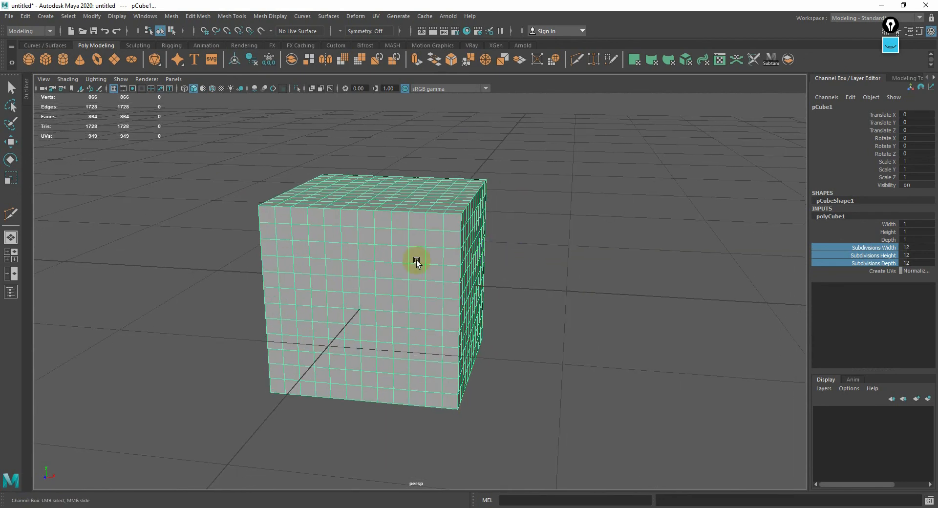
# Reselect the subdivided cube with the Move tool active and frame it closer
pyautogui.click(557, 287)
pyautogui.press('w')
pyautogui.click(477, 254)
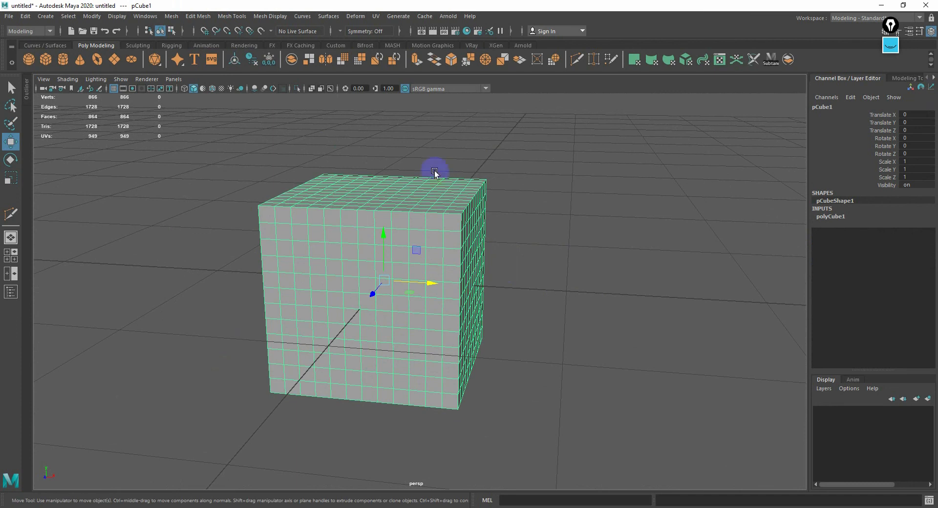
pyautogui.keyDown('alt'); pyautogui.moveTo(435, 171); pyautogui.dragTo(477, 219, button='right'); pyautogui.keyUp('alt')
pyautogui.keyDown('alt'); pyautogui.moveTo(451, 228); pyautogui.dragTo(476, 222, button='middle'); pyautogui.keyUp('alt')
pyautogui.scroll(2, 486, 218)
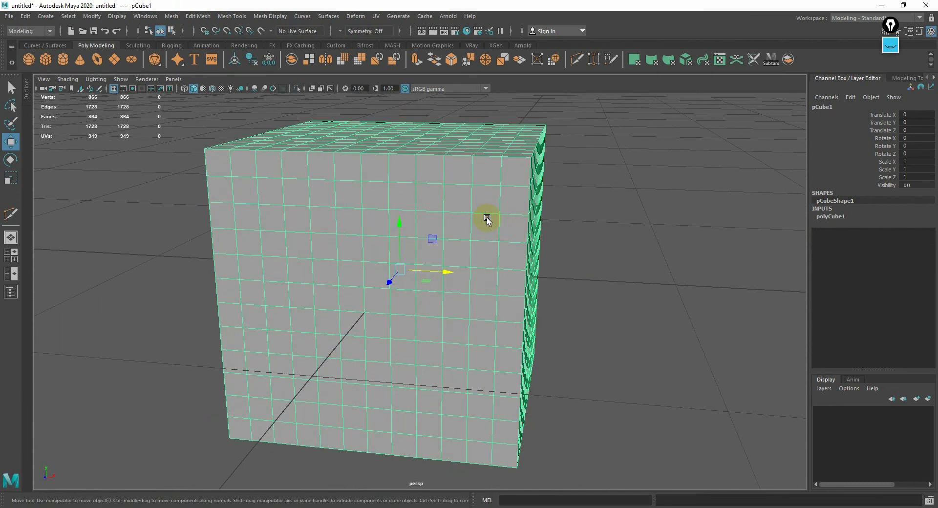
# Examine the subdivided cube's grid of faces up close and from a distance, including its top, front and side
pyautogui.moveTo(486, 217)
pyautogui.keyDown('alt'); pyautogui.mouseDown()
pyautogui.moveTo(467, 220)
pyautogui.moveTo(503, 222)
pyautogui.moveTo(494, 223)
pyautogui.mouseUp(); pyautogui.keyUp('alt')
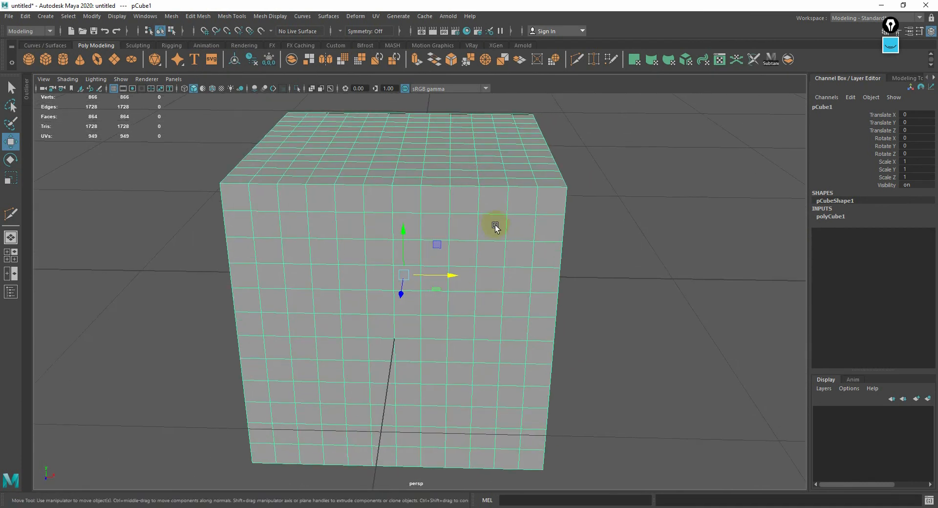
pyautogui.moveTo(494, 224)
pyautogui.keyDown('alt'); pyautogui.mouseDown(button='right')
pyautogui.moveTo(504, 220)
pyautogui.moveTo(479, 218)
pyautogui.moveTo(511, 219)
pyautogui.mouseUp(button='right'); pyautogui.keyUp('alt')
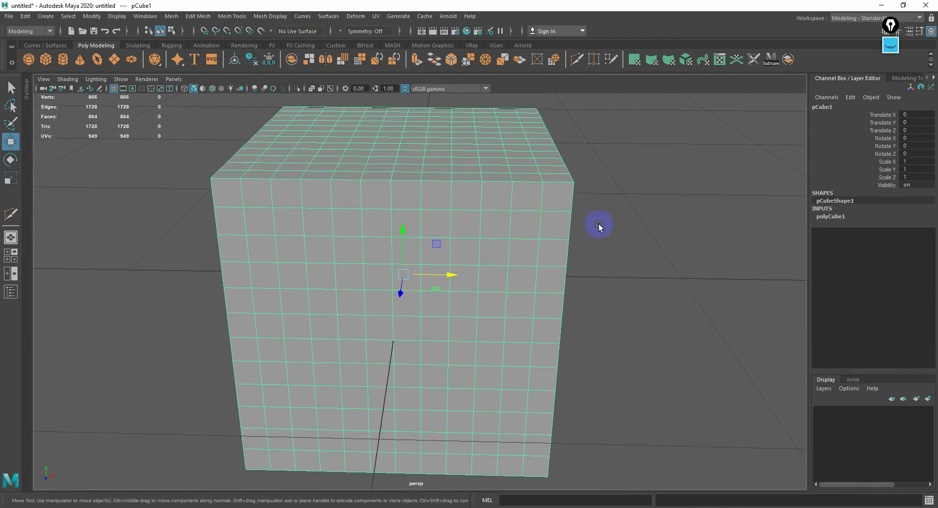
pyautogui.keyDown('alt'); pyautogui.moveTo(599, 225); pyautogui.dragTo(518, 259, button='right'); pyautogui.keyUp('alt')
pyautogui.keyDown('alt'); pyautogui.moveTo(551, 256); pyautogui.dragTo(478, 253); pyautogui.keyUp('alt')
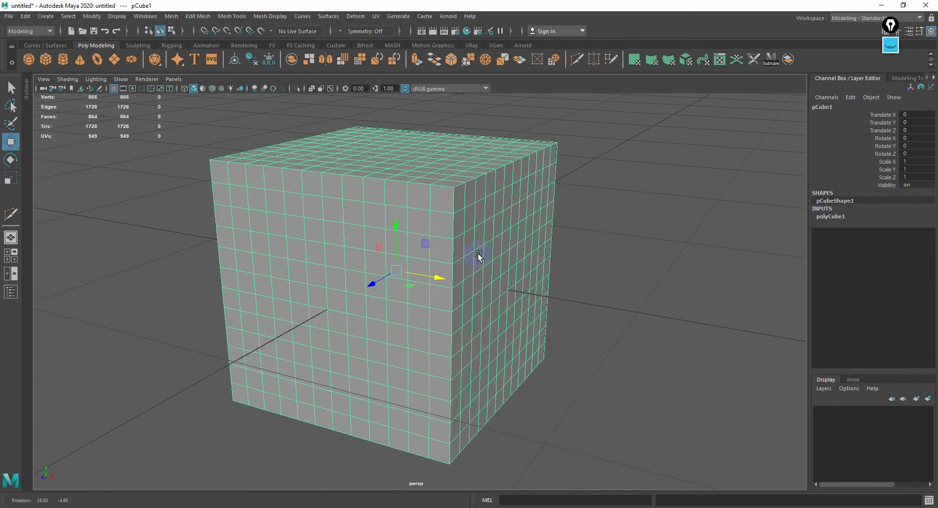
pyautogui.keyDown('alt'); pyautogui.moveTo(477, 253); pyautogui.dragTo(525, 234, button='right'); pyautogui.keyUp('alt')
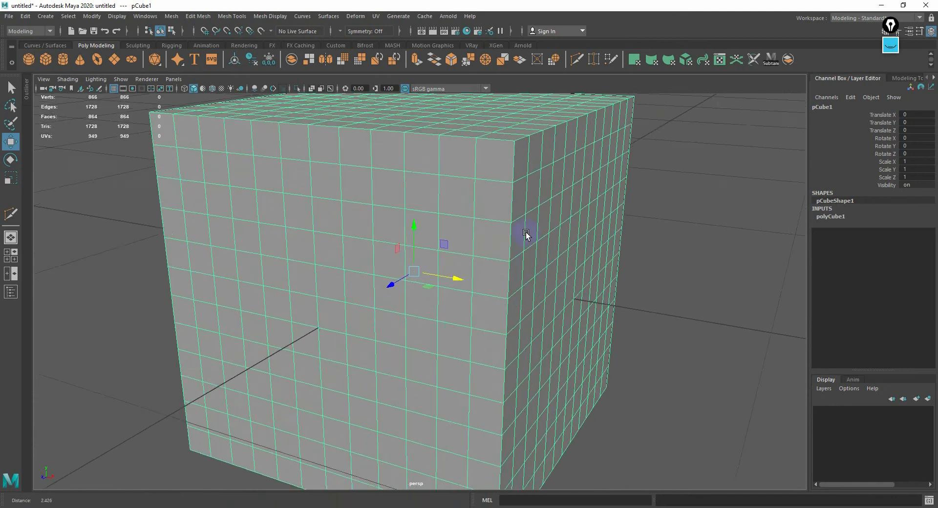
pyautogui.keyDown('alt'); pyautogui.moveTo(526, 233); pyautogui.dragTo(521, 271); pyautogui.keyUp('alt')
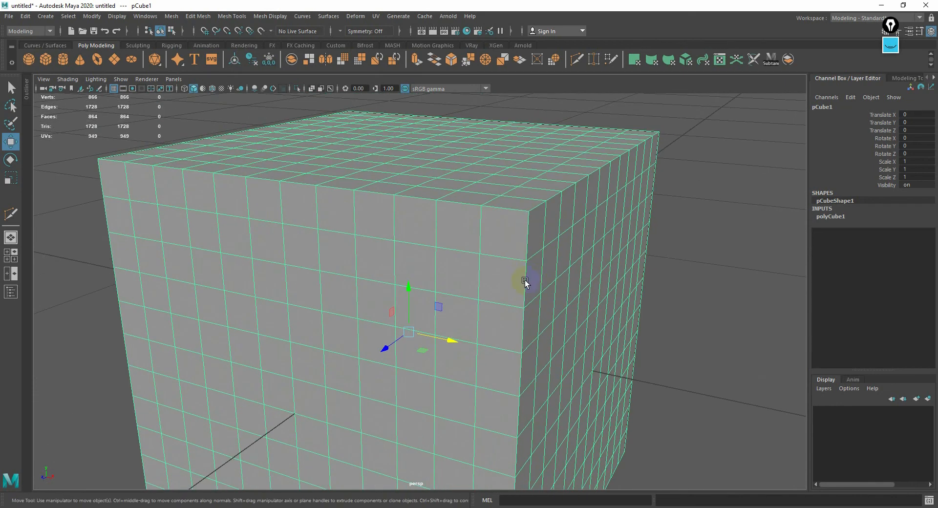
pyautogui.keyDown('alt'); pyautogui.moveTo(513, 288); pyautogui.dragTo(528, 267, button='right'); pyautogui.keyUp('alt')
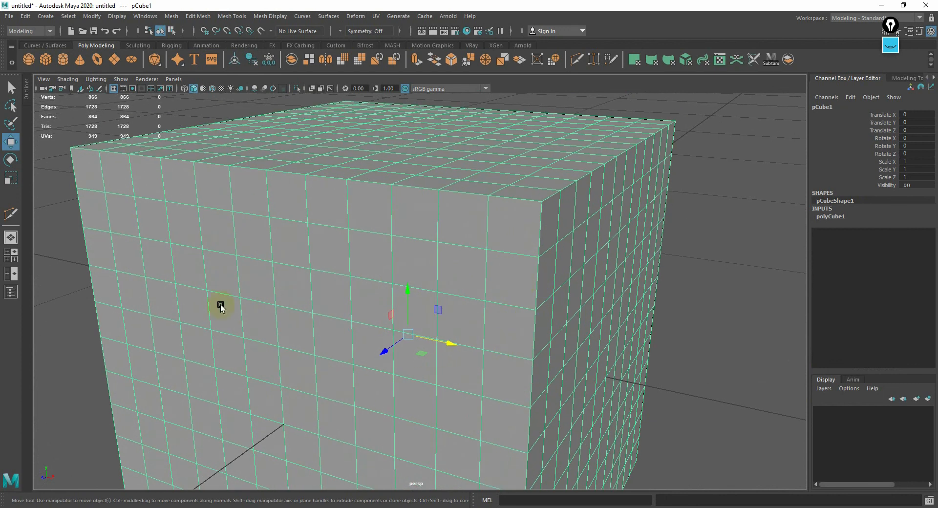
pyautogui.keyDown('alt'); pyautogui.moveTo(592, 250); pyautogui.dragTo(485, 237, button='right'); pyautogui.keyUp('alt')
pyautogui.keyDown('alt'); pyautogui.moveTo(485, 237); pyautogui.dragTo(511, 211, button='middle'); pyautogui.keyUp('alt')
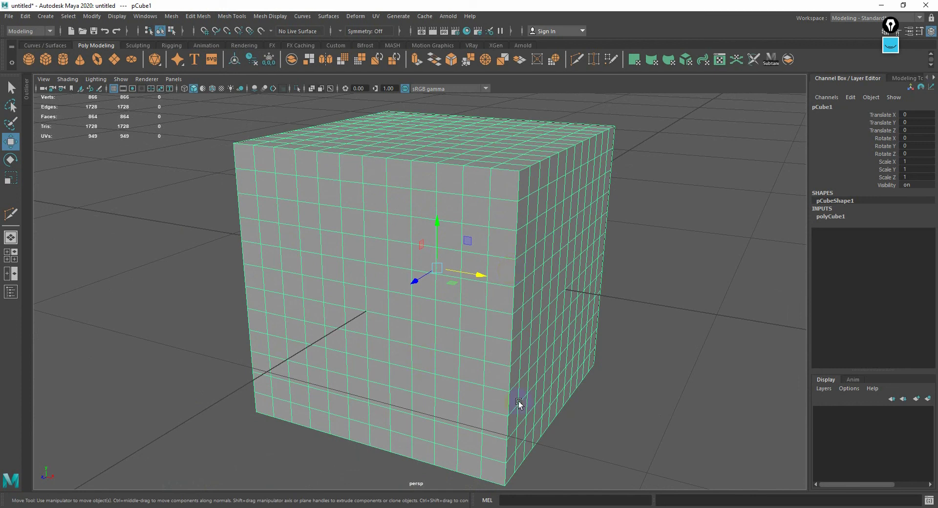
pyautogui.scroll(-4, 519, 403)
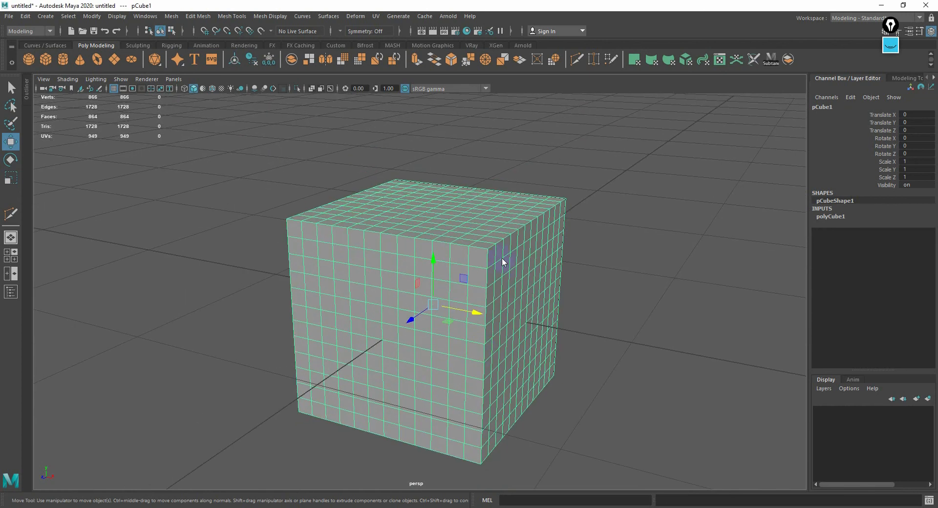
# Delete the subdivided cube and create a new default polygon cube at the origin
pyautogui.press('Delete')
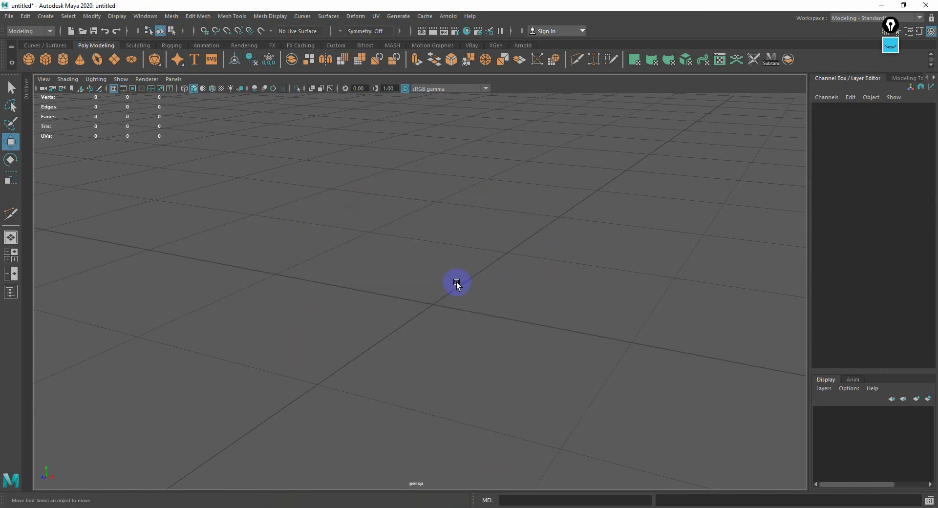
pyautogui.keyDown('alt'); pyautogui.moveTo(508, 282); pyautogui.dragTo(373, 255, button='middle'); pyautogui.keyUp('alt')
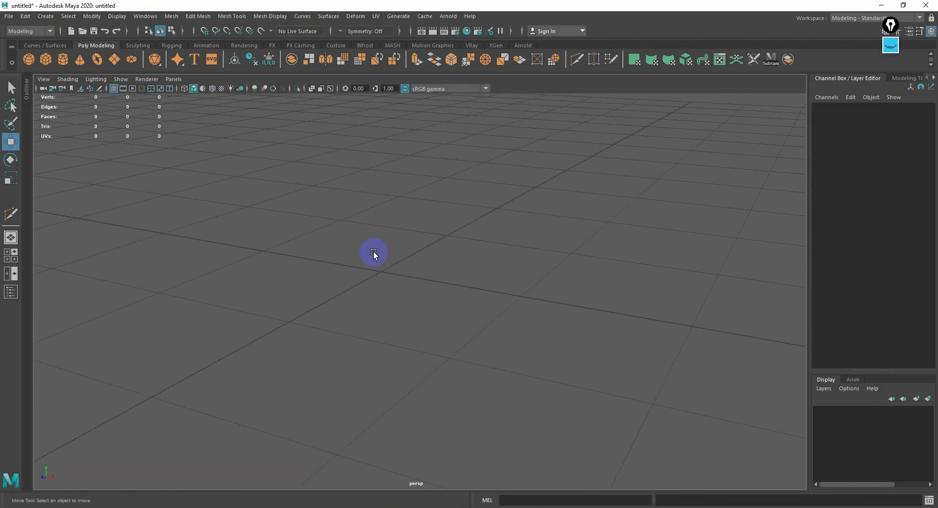
pyautogui.click(49, 62)
pyautogui.scroll(4, 467, 278)
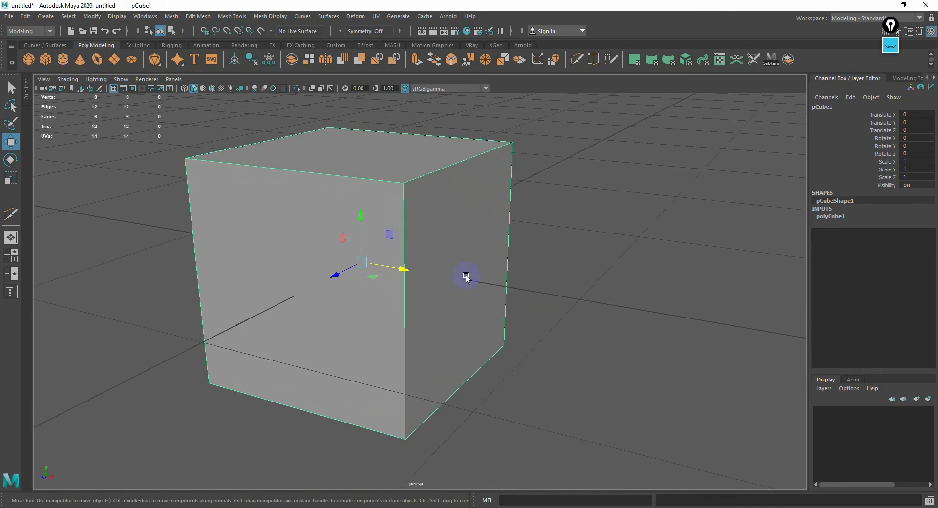
# Switch to edge selection and select in turn the two upper edges meeting at the cube's front corner
pyautogui.keyDown('alt'); pyautogui.moveTo(467, 277); pyautogui.dragTo(472, 301); pyautogui.keyUp('alt')
pyautogui.keyDown('alt'); pyautogui.moveTo(473, 301); pyautogui.dragTo(504, 318, button='middle'); pyautogui.keyUp('alt')
pyautogui.keyDown('alt'); pyautogui.moveTo(503, 318); pyautogui.dragTo(477, 303); pyautogui.keyUp('alt')
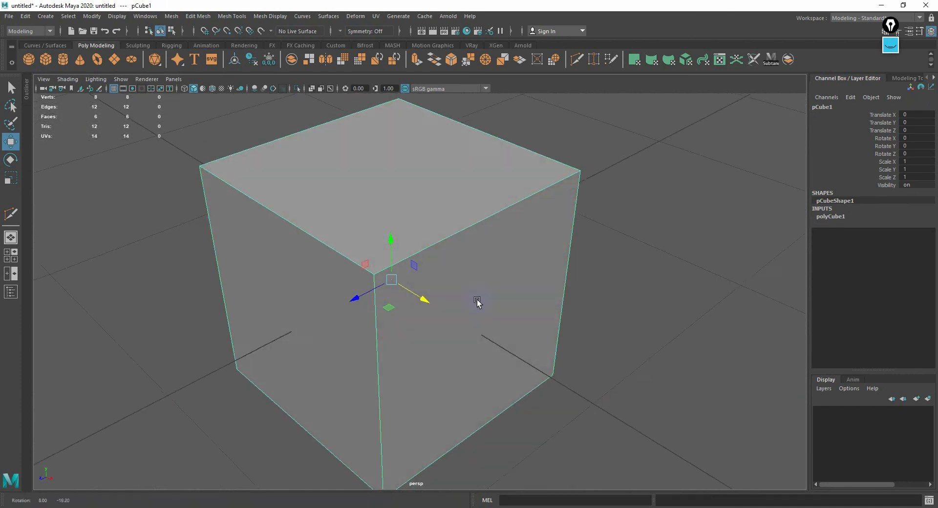
pyautogui.press('F10')
pyautogui.click(452, 229)
pyautogui.click(345, 250)
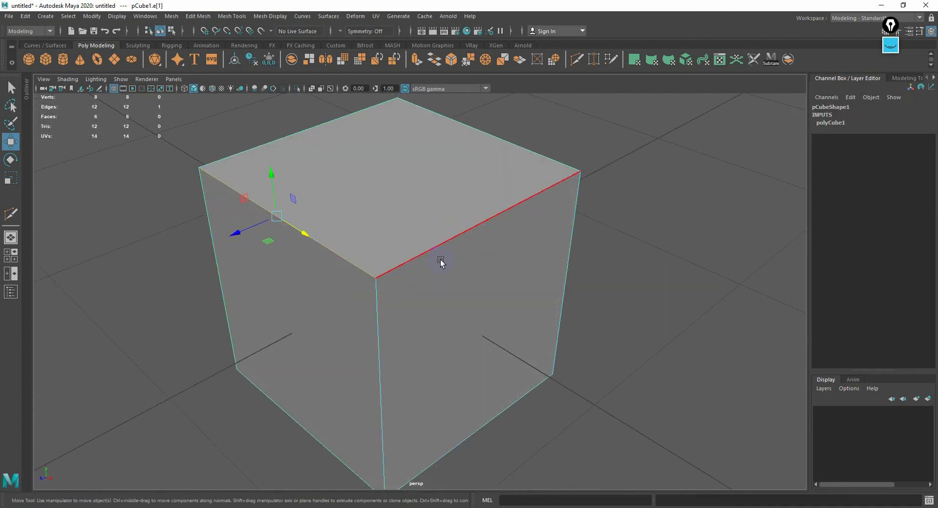
pyautogui.click(429, 255)
pyautogui.click(339, 254)
pyautogui.click(409, 259)
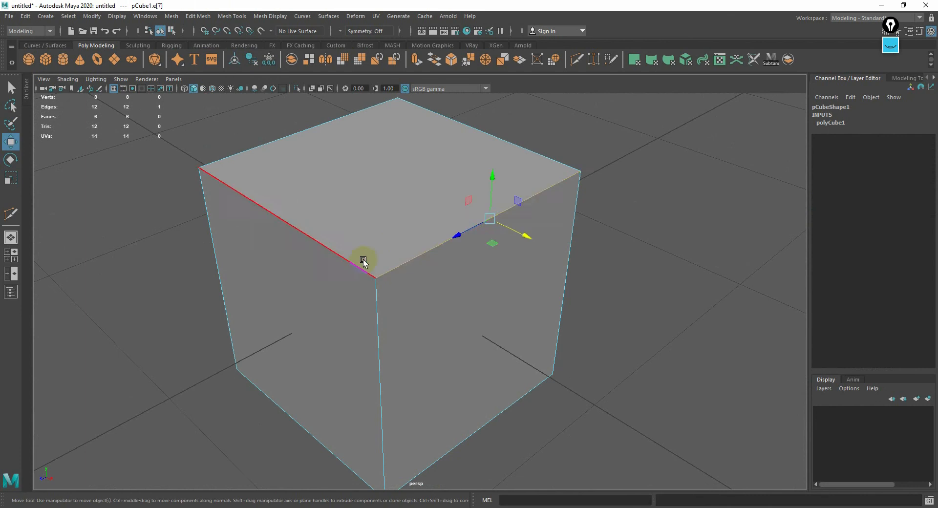
pyautogui.click(357, 265)
# Switch to vertex selection, select the cube's upper front corner vertex and view it from several angles
pyautogui.moveTo(381, 278); pyautogui.dragTo(338, 251, button='right')
pyautogui.click(373, 277)
pyautogui.keyDown('alt'); pyautogui.moveTo(375, 279); pyautogui.dragTo(404, 293); pyautogui.keyUp('alt')
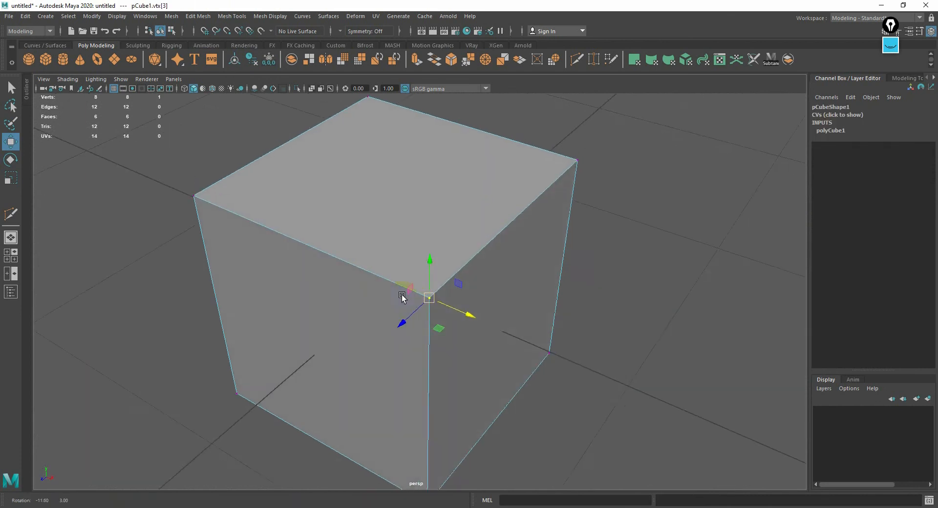
pyautogui.keyDown('alt'); pyautogui.moveTo(473, 295); pyautogui.dragTo(434, 279); pyautogui.keyUp('alt')
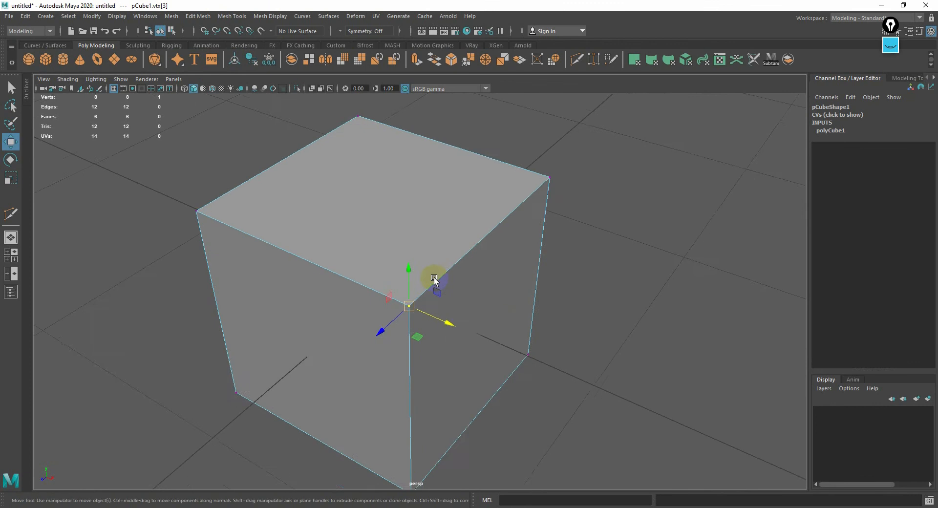
pyautogui.keyDown('alt'); pyautogui.moveTo(412, 332); pyautogui.dragTo(454, 314); pyautogui.keyUp('alt')
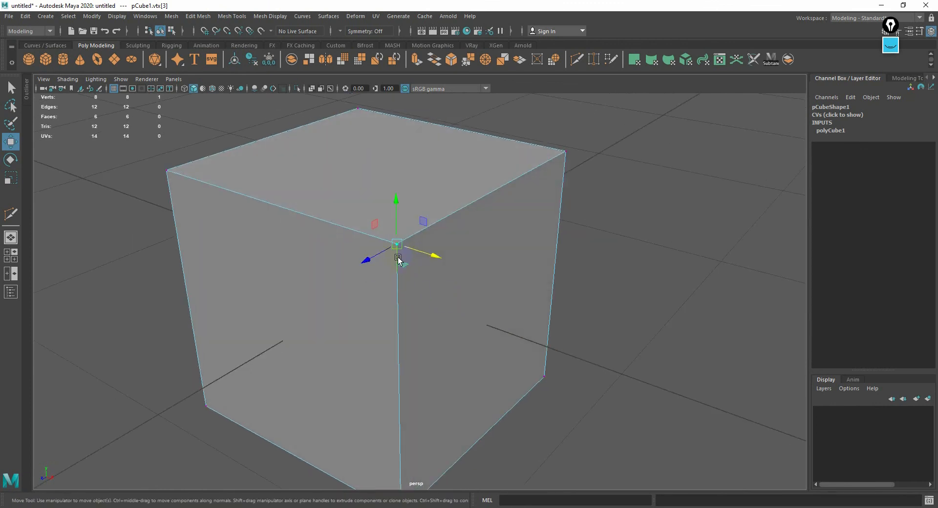
# Switch back to edge selection and delete the vertical edge below the cube's upper front corner
pyautogui.moveTo(492, 241)
pyautogui.mouseDown(button='right')
pyautogui.moveTo(518, 217)
pyautogui.moveTo(477, 234)
pyautogui.moveTo(488, 288)
pyautogui.moveTo(476, 248)
pyautogui.moveTo(483, 226)
pyautogui.mouseUp(button='right')
pyautogui.click(492, 320)
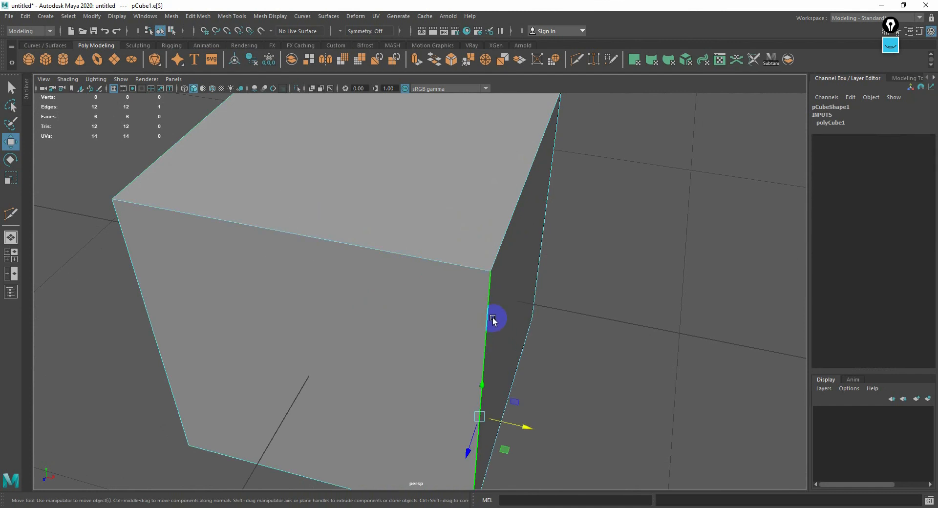
pyautogui.press('Delete')
pyautogui.keyDown('alt'); pyautogui.moveTo(492, 311); pyautogui.dragTo(426, 320); pyautogui.keyUp('alt')
# Select the upper front corner vertex and examine how the cube's remaining edges meet there
pyautogui.moveTo(380, 248); pyautogui.dragTo(334, 248, button='right')
pyautogui.click(362, 284)
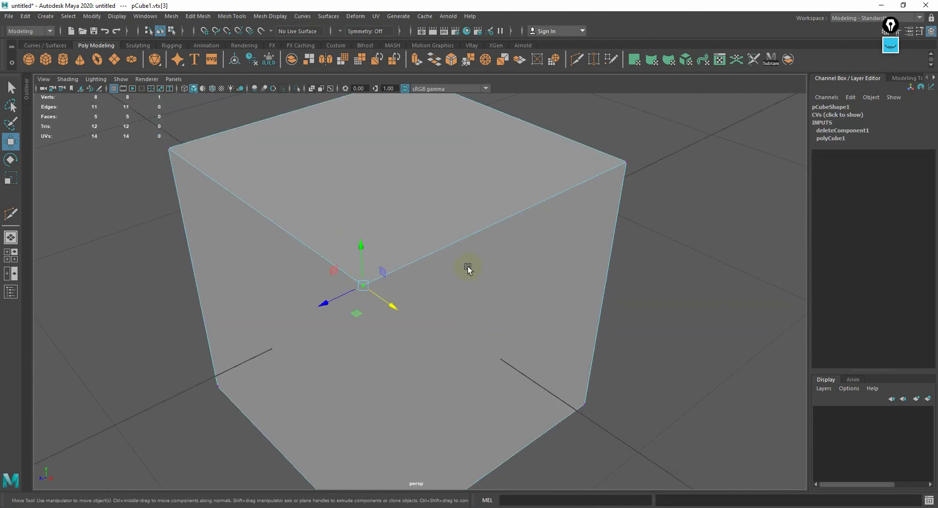
pyautogui.scroll(-2, 391, 273)
pyautogui.keyDown('alt'); pyautogui.moveTo(403, 280); pyautogui.dragTo(532, 322); pyautogui.keyUp('alt')
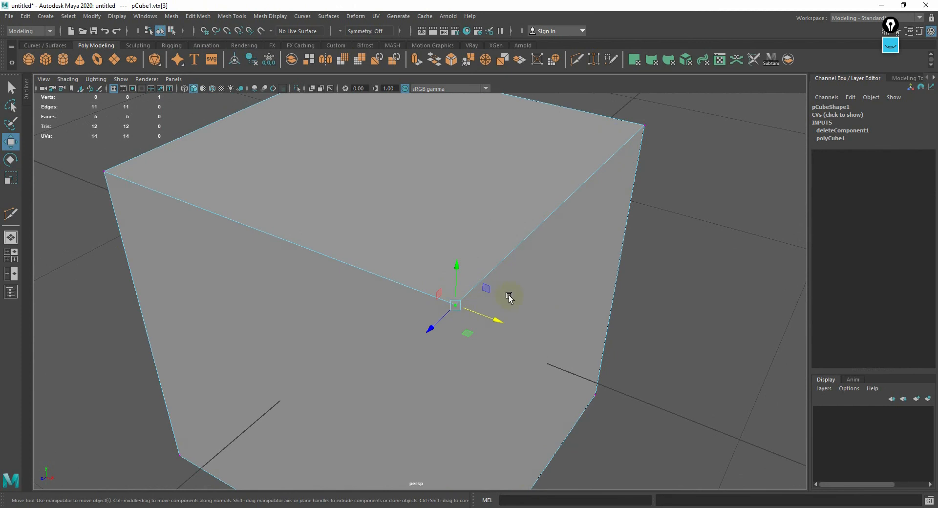
pyautogui.keyDown('alt'); pyautogui.moveTo(508, 297); pyautogui.dragTo(505, 275); pyautogui.keyUp('alt')
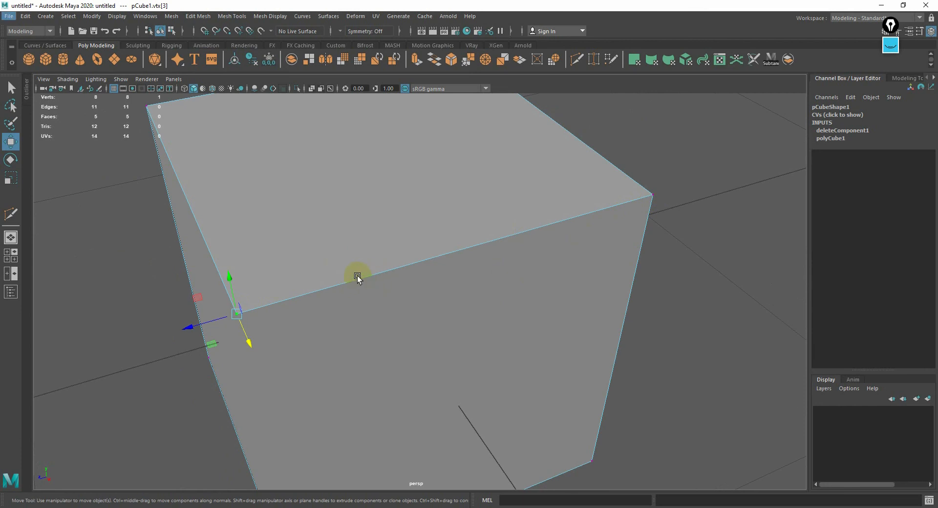
pyautogui.keyDown('alt'); pyautogui.moveTo(357, 277); pyautogui.dragTo(449, 233); pyautogui.keyUp('alt')
# Undo the corner vertex selection and the deletion of the vertical edge
pyautogui.hotkey('ctrl', 'z')
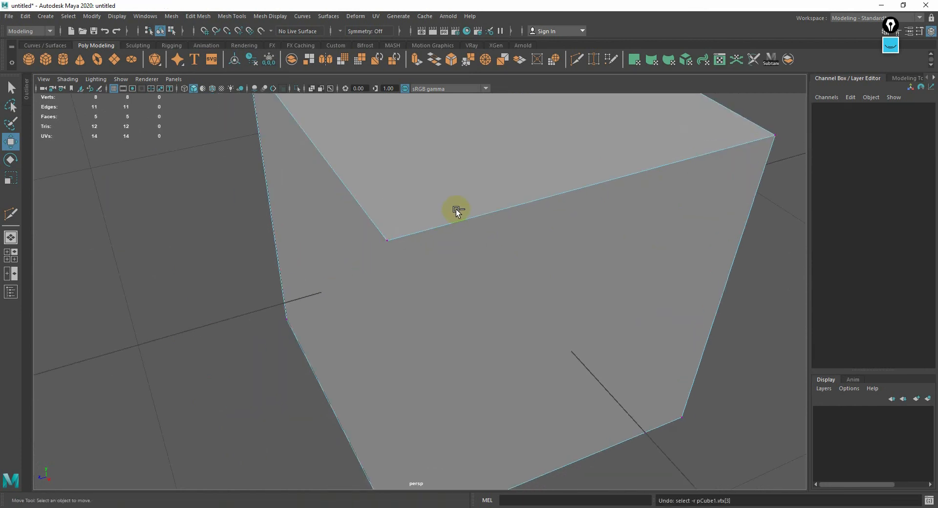
pyautogui.hotkey('ctrl', 'z')
pyautogui.keyDown('alt'); pyautogui.moveTo(423, 238); pyautogui.dragTo(455, 240, button='right'); pyautogui.keyUp('alt')
pyautogui.keyDown('alt'); pyautogui.moveTo(455, 240); pyautogui.dragTo(462, 280, button='middle'); pyautogui.keyUp('alt')
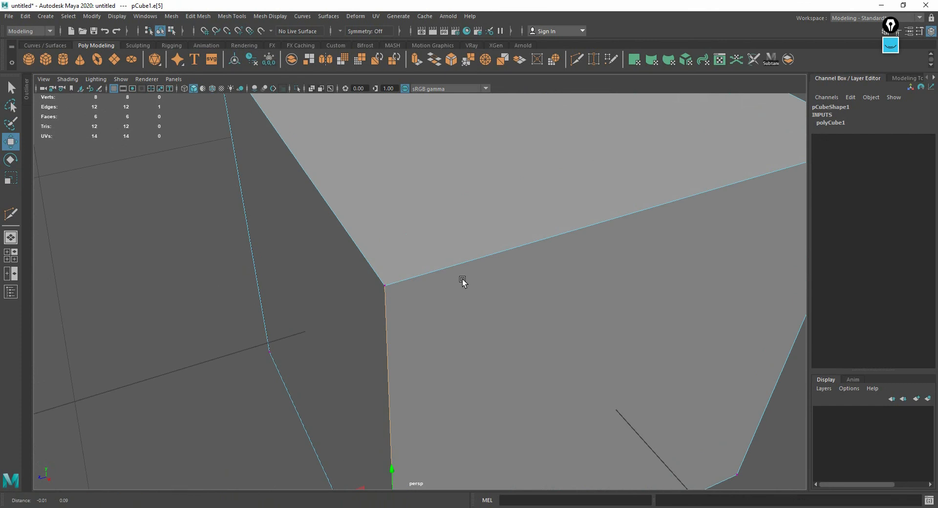
# Inspect the restored front corner and select the long upper edge running from it along the cube's side face
pyautogui.rightClick(361, 265)
pyautogui.keyDown('alt'); pyautogui.moveTo(407, 278); pyautogui.dragTo(470, 278); pyautogui.keyUp('alt')
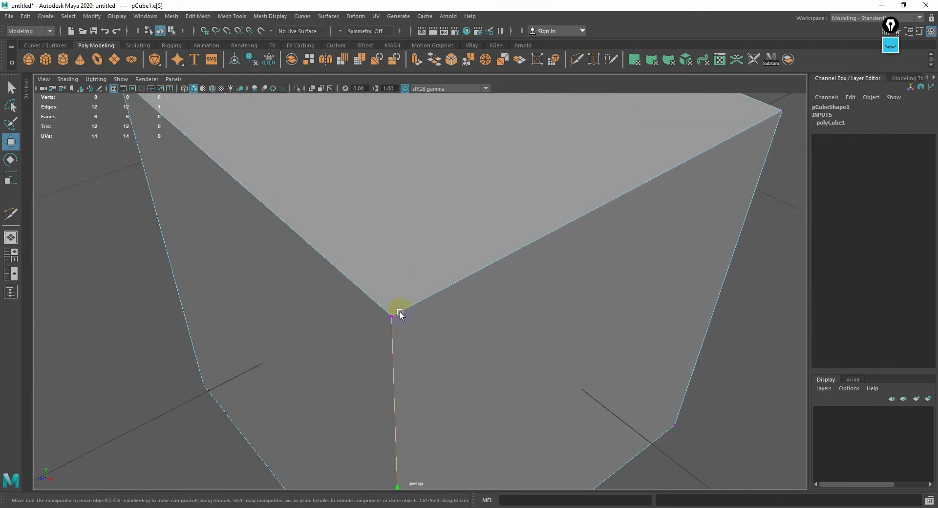
pyautogui.keyDown('alt'); pyautogui.moveTo(395, 318); pyautogui.dragTo(336, 313); pyautogui.keyUp('alt')
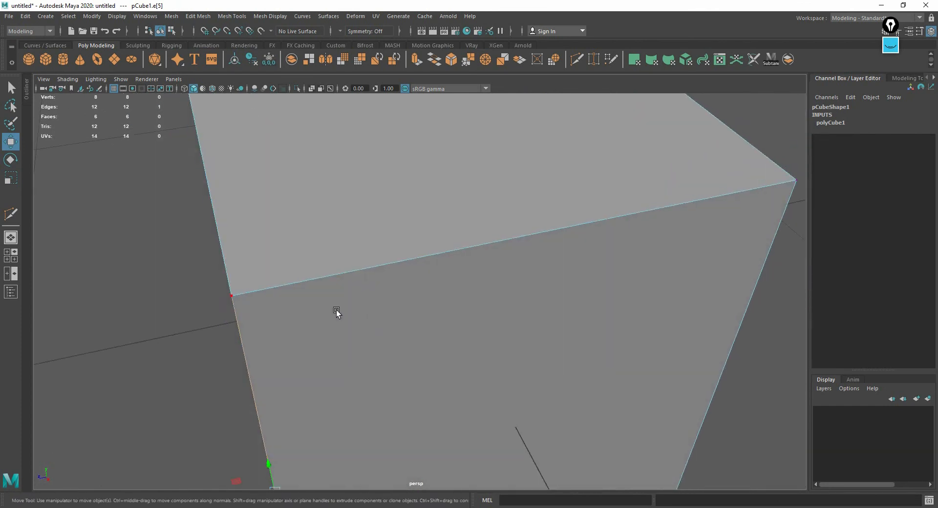
pyautogui.moveTo(240, 302)
pyautogui.keyDown('alt'); pyautogui.mouseDown()
pyautogui.moveTo(264, 308)
pyautogui.moveTo(237, 314)
pyautogui.moveTo(227, 304)
pyautogui.mouseUp(); pyautogui.keyUp('alt')
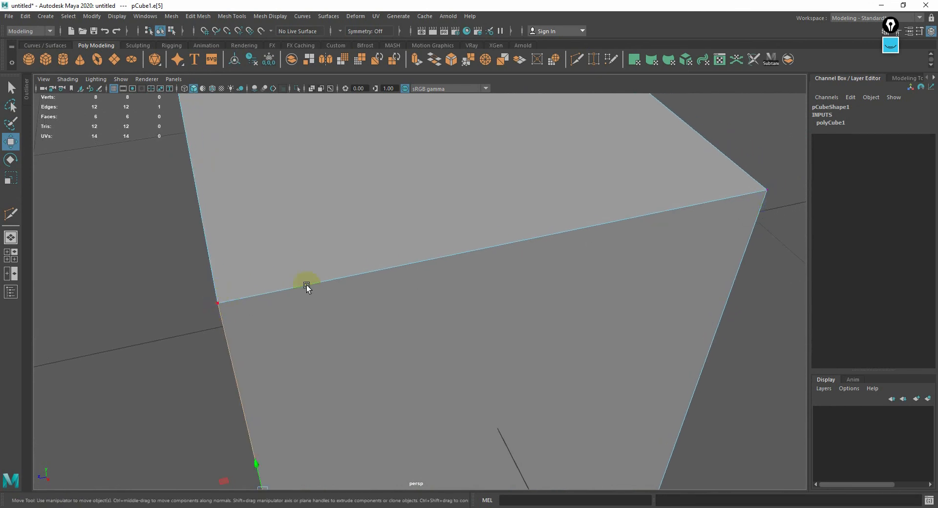
pyautogui.keyDown('alt'); pyautogui.moveTo(520, 236); pyautogui.dragTo(476, 236, button='right'); pyautogui.keyUp('alt')
pyautogui.click(465, 238)
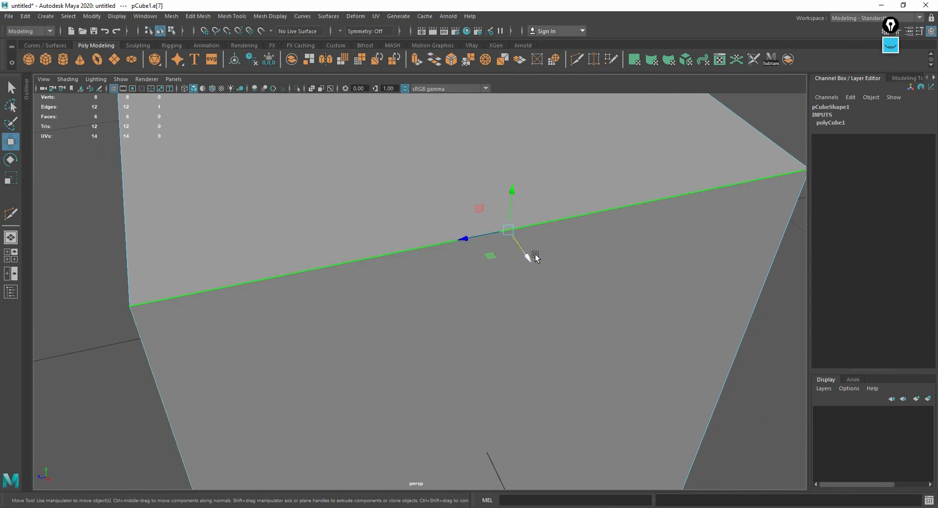
# Split the cube's top face diagonally from its back corner to its front corner with Multi-Cut and return to the Select tool
pyautogui.keyDown('alt'); pyautogui.moveTo(527, 257); pyautogui.dragTo(463, 260, button='right'); pyautogui.keyUp('alt')
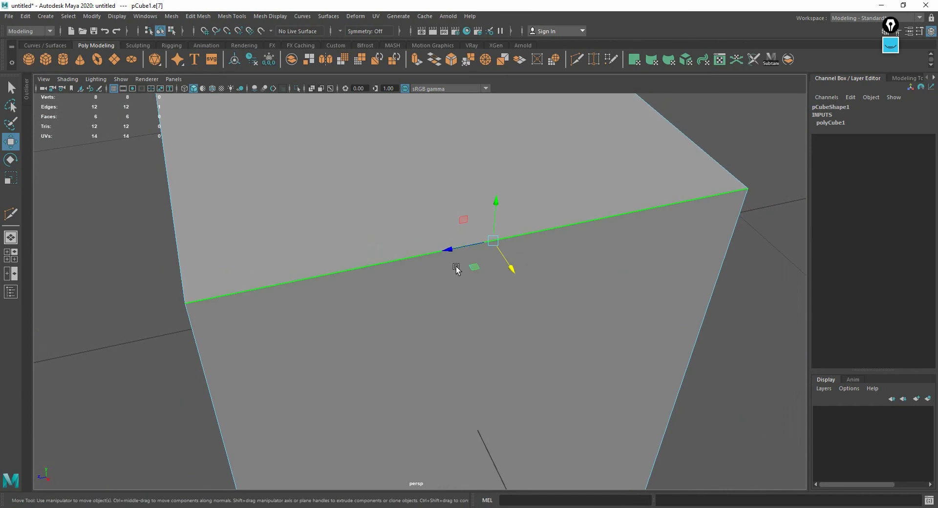
pyautogui.keyDown('alt'); pyautogui.moveTo(462, 267); pyautogui.dragTo(356, 260); pyautogui.keyUp('alt')
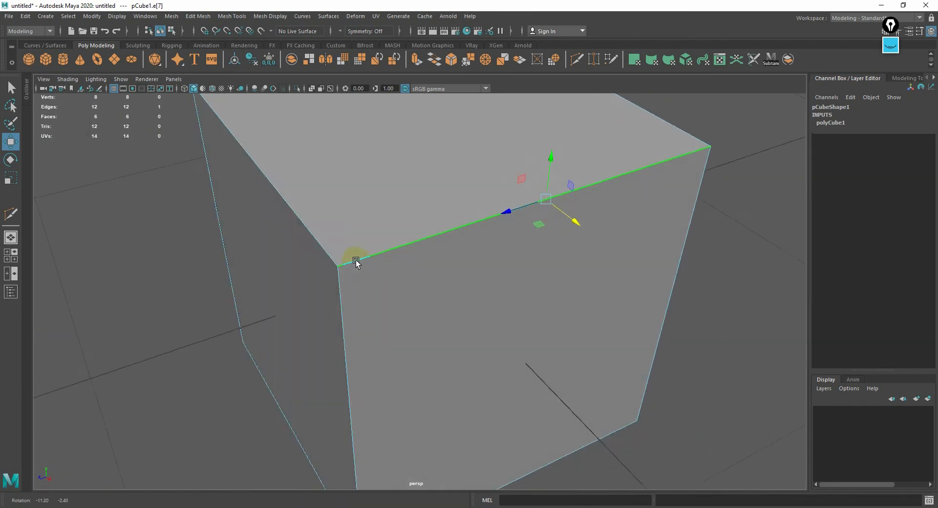
pyautogui.keyDown('alt'); pyautogui.moveTo(438, 249); pyautogui.dragTo(412, 299); pyautogui.keyUp('alt')
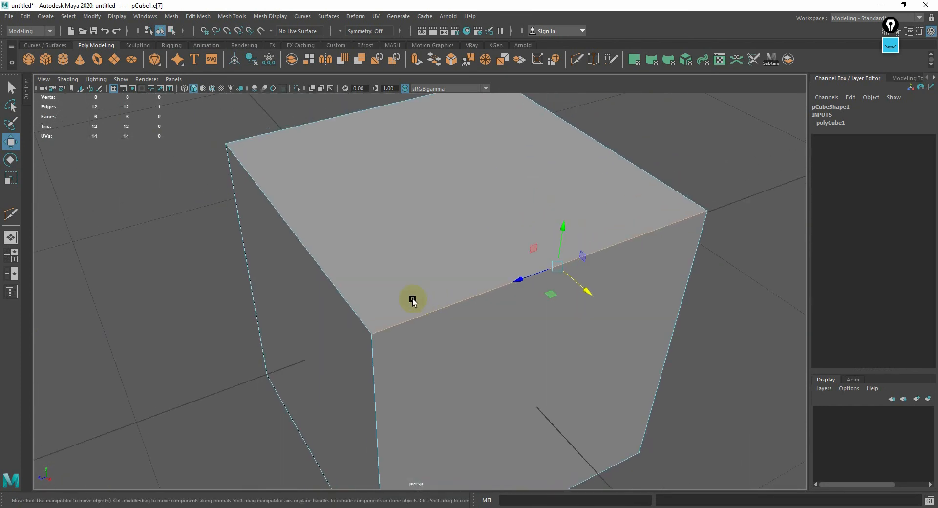
pyautogui.keyDown('alt'); pyautogui.moveTo(382, 238); pyautogui.dragTo(405, 306); pyautogui.keyUp('alt')
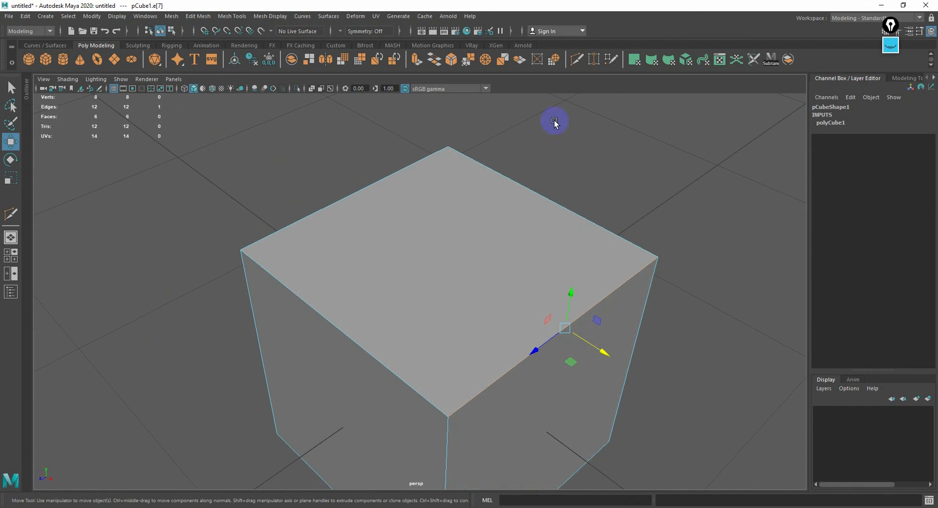
pyautogui.click(577, 61)
pyautogui.click(448, 146)
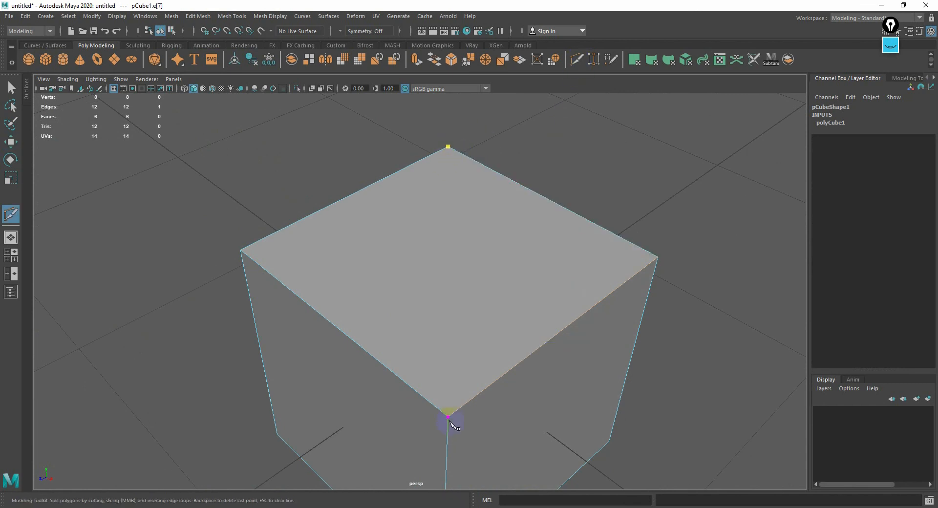
pyautogui.click(448, 416)
pyautogui.press('Return')
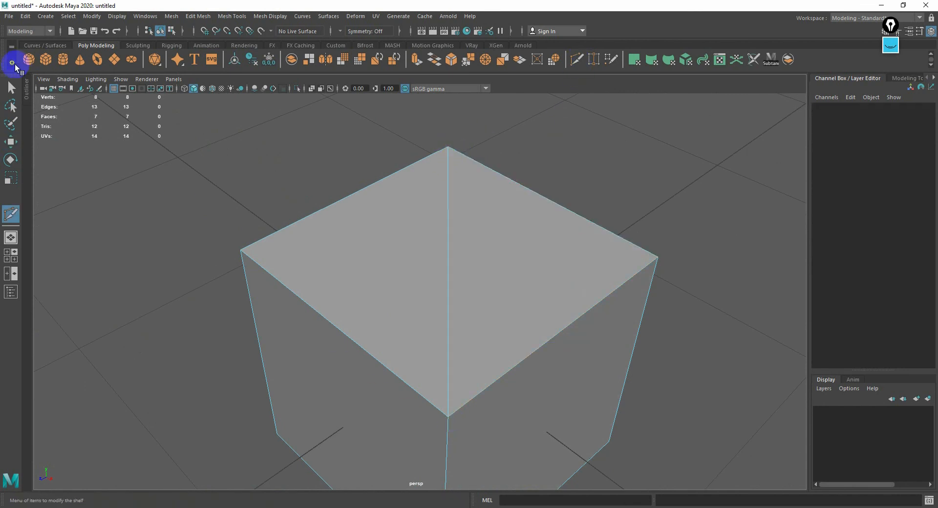
pyautogui.click(10, 88)
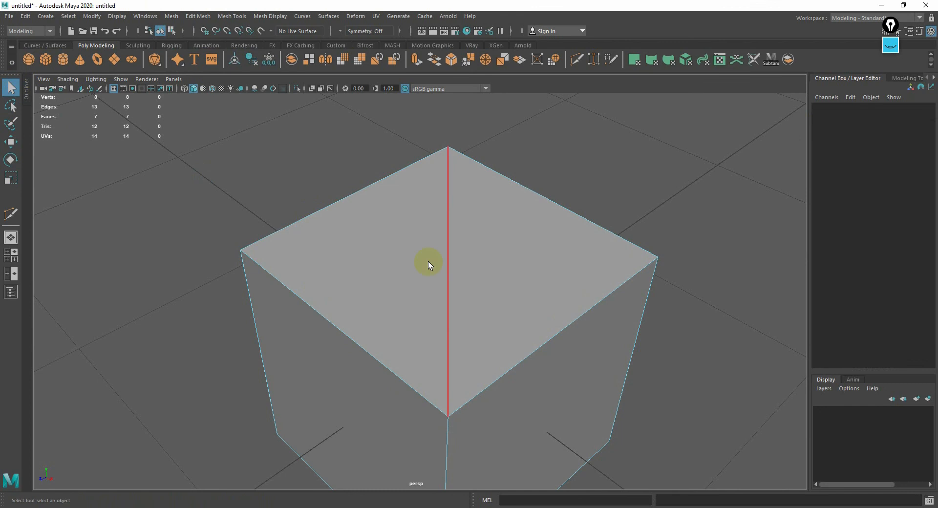
pyautogui.scroll(2, 416, 254)
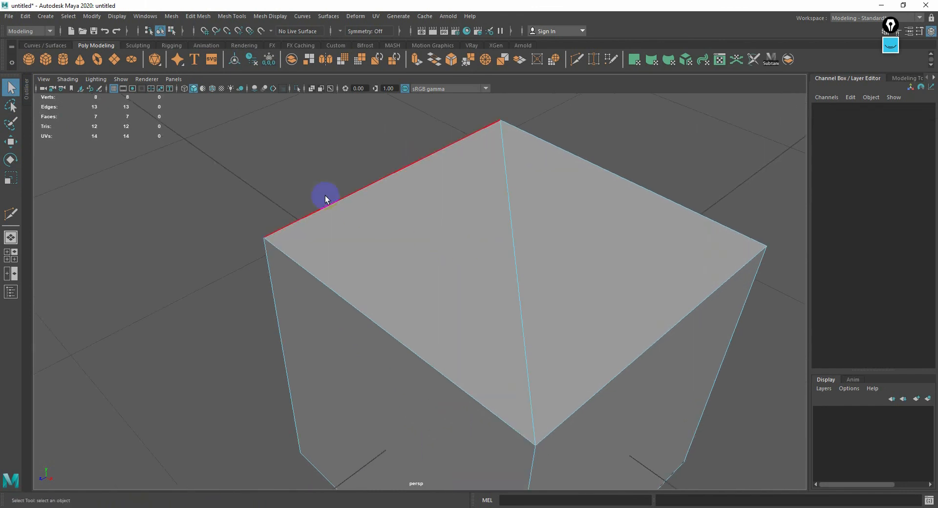
# Delete the diagonal edge across the cube's top face and return the cube to object mode
pyautogui.keyDown('alt'); pyautogui.moveTo(367, 220); pyautogui.dragTo(383, 232, button='right'); pyautogui.keyUp('alt')
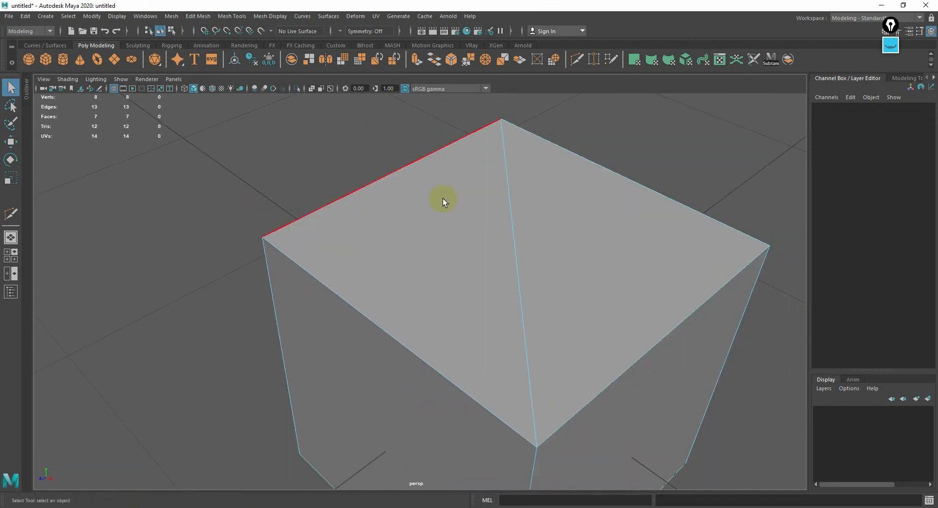
pyautogui.keyDown('alt'); pyautogui.moveTo(418, 228); pyautogui.dragTo(394, 225); pyautogui.keyUp('alt')
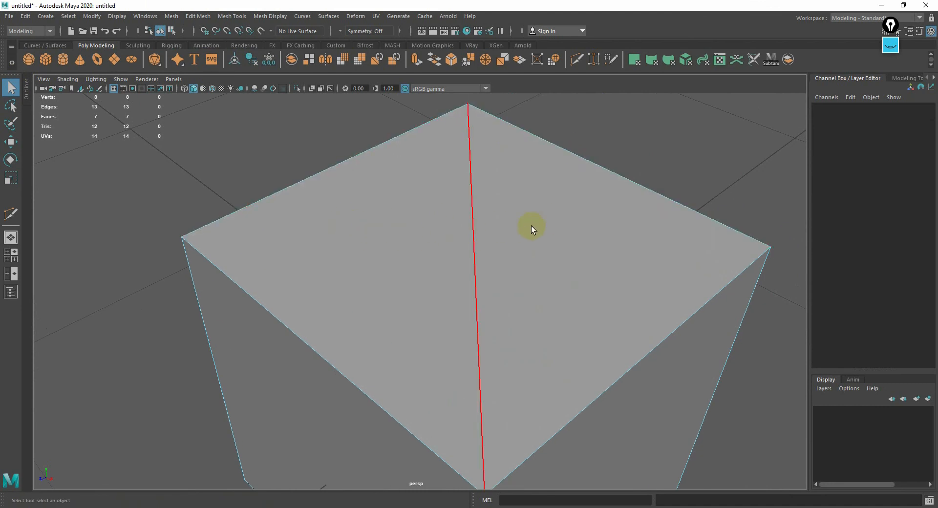
pyautogui.moveTo(470, 214); pyautogui.dragTo(470, 192, button='right')
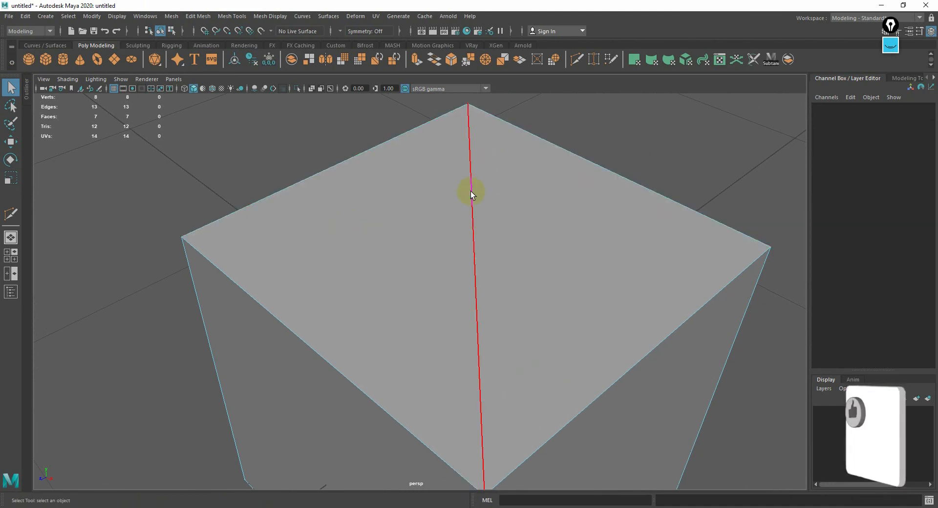
pyautogui.click(471, 192)
pyautogui.press('Delete')
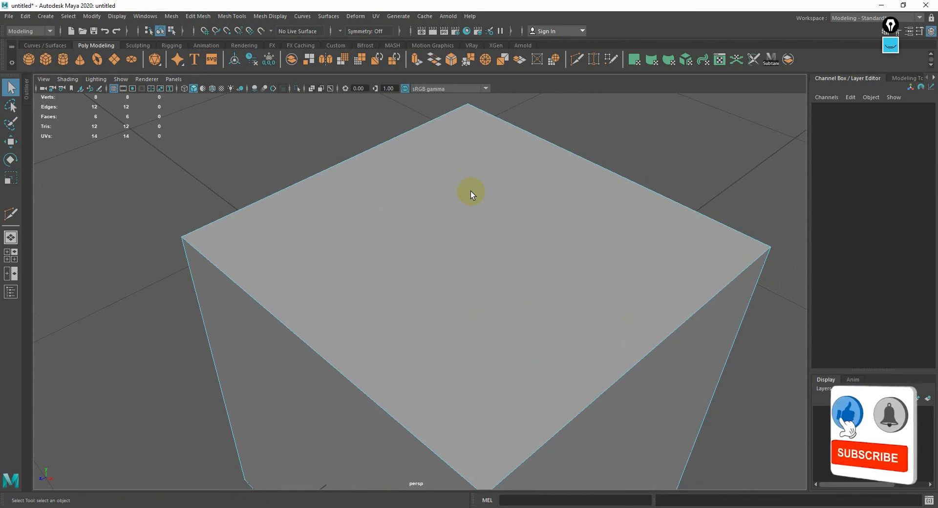
pyautogui.scroll(-2, 483, 216)
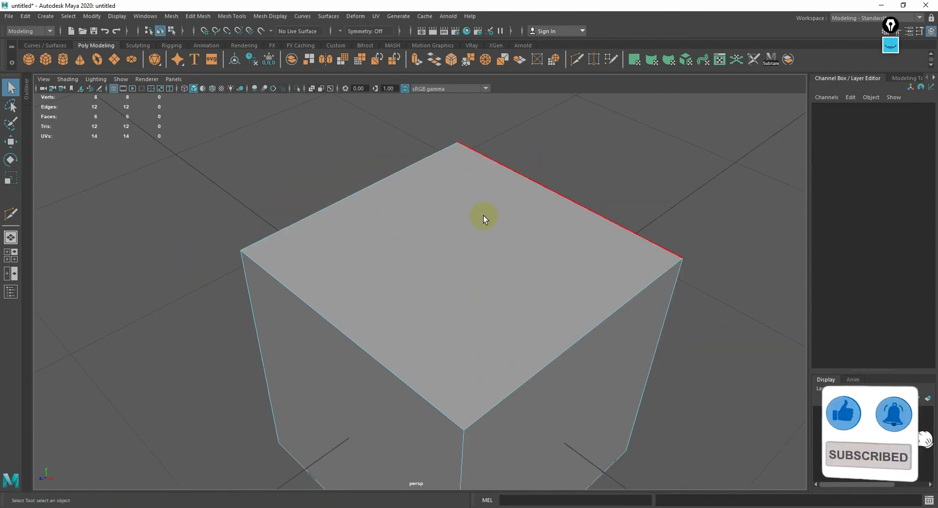
pyautogui.moveTo(483, 216); pyautogui.dragTo(536, 187, button='right')
# Examine the whole cube from the front corner and from the side after the diagonal edge's removal
pyautogui.scroll(-1, 434, 305)
pyautogui.keyDown('alt'); pyautogui.moveTo(445, 305); pyautogui.dragTo(446, 258, button='middle'); pyautogui.keyUp('alt')
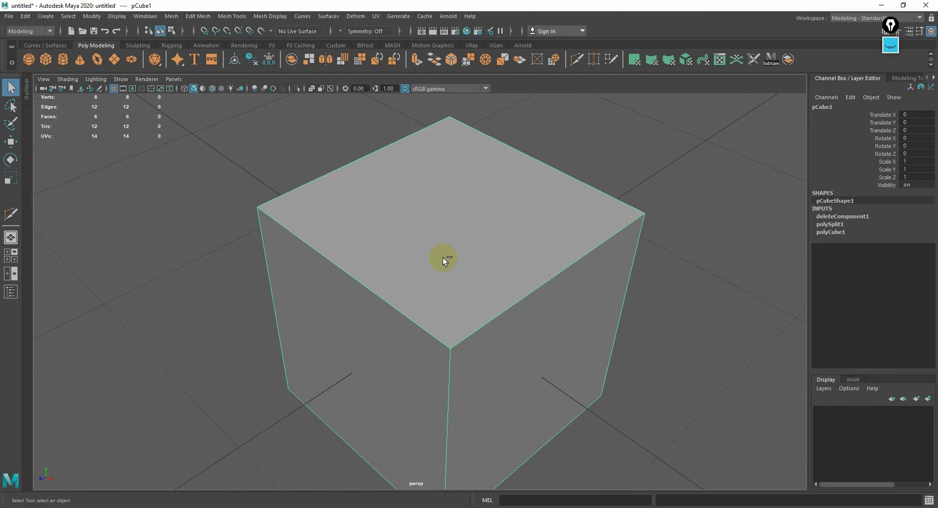
pyautogui.keyDown('alt'); pyautogui.moveTo(442, 257); pyautogui.dragTo(463, 312, button='right'); pyautogui.keyUp('alt')
pyautogui.keyDown('alt'); pyautogui.moveTo(424, 313); pyautogui.dragTo(432, 284); pyautogui.keyUp('alt')
pyautogui.keyDown('alt'); pyautogui.moveTo(431, 283); pyautogui.dragTo(379, 306, button='right'); pyautogui.keyUp('alt')
pyautogui.keyDown('alt'); pyautogui.moveTo(425, 273); pyautogui.dragTo(426, 249, button='middle'); pyautogui.keyUp('alt')
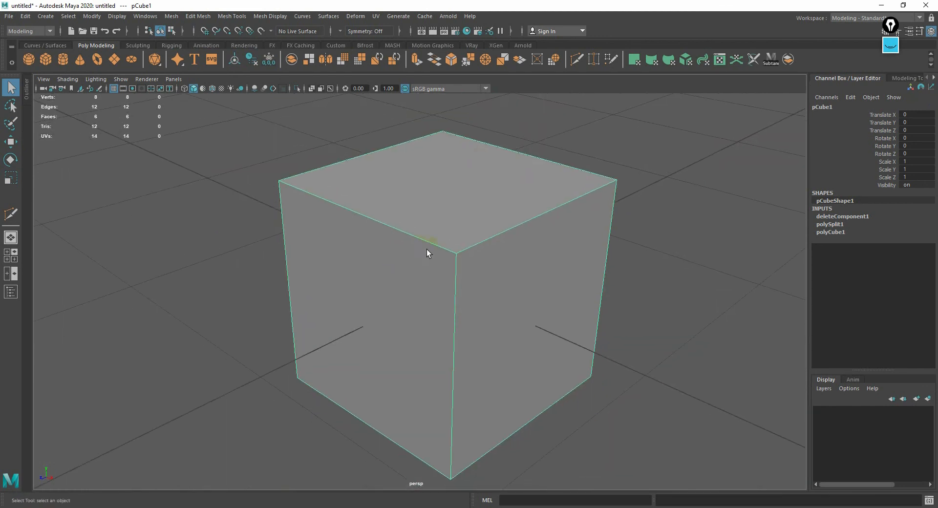
pyautogui.keyDown('alt'); pyautogui.moveTo(427, 249); pyautogui.dragTo(440, 264, button='right'); pyautogui.keyUp('alt')
pyautogui.keyDown('alt'); pyautogui.moveTo(440, 265); pyautogui.dragTo(417, 251, button='middle'); pyautogui.keyUp('alt')
pyautogui.keyDown('alt'); pyautogui.moveTo(417, 251); pyautogui.dragTo(415, 244, button='right'); pyautogui.keyUp('alt')
pyautogui.keyDown('alt'); pyautogui.moveTo(415, 245); pyautogui.dragTo(453, 265, button='middle'); pyautogui.keyUp('alt')
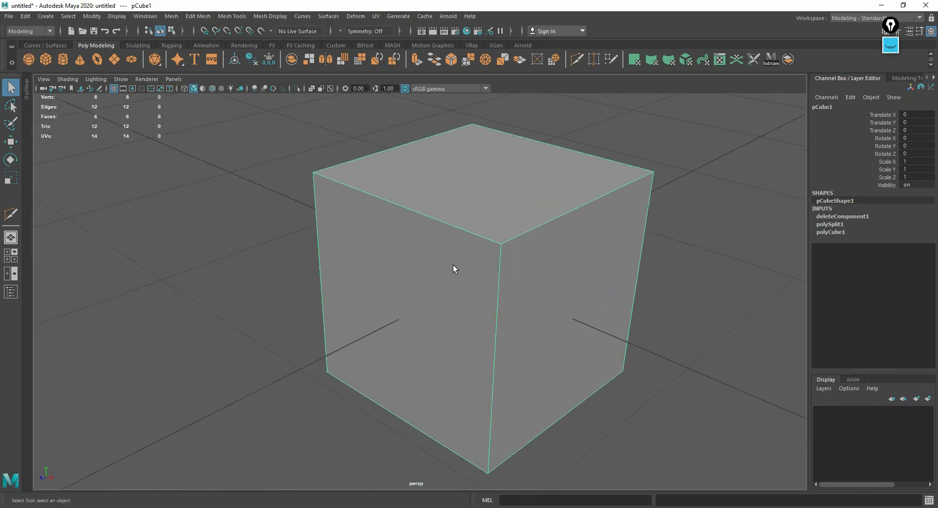
pyautogui.keyDown('alt'); pyautogui.moveTo(453, 265); pyautogui.dragTo(470, 270); pyautogui.keyUp('alt')
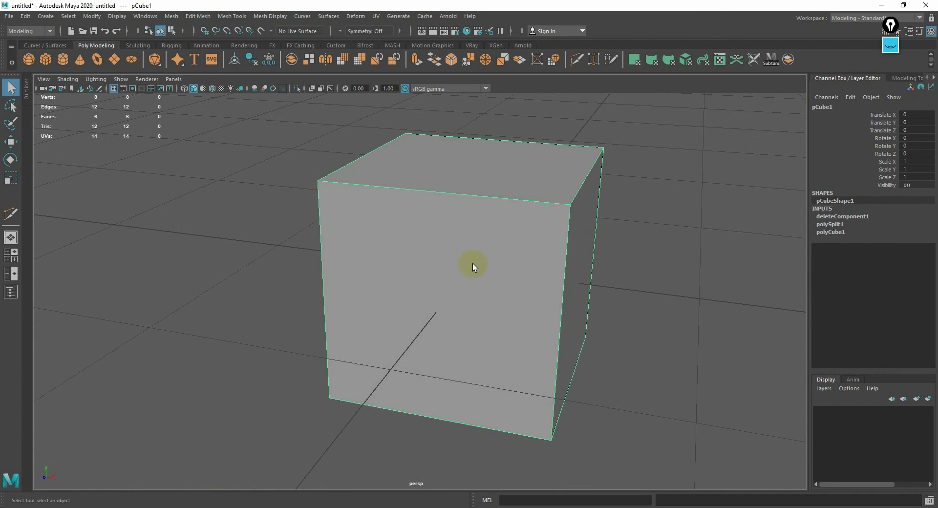
# Switch to the Windows desktop, create a new folder there named maya, and return to Maya
pyautogui.click(881, 5)
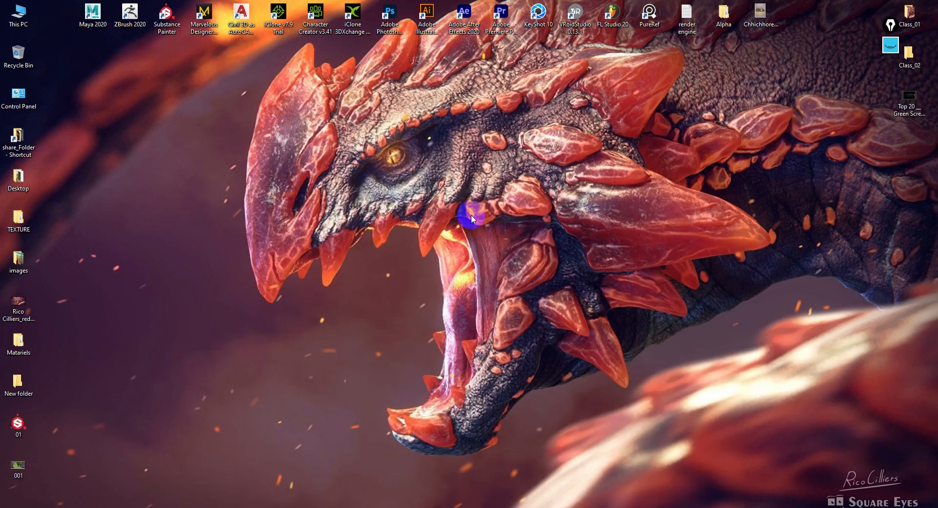
pyautogui.hotkey('ctrl', 'shift', 'n')
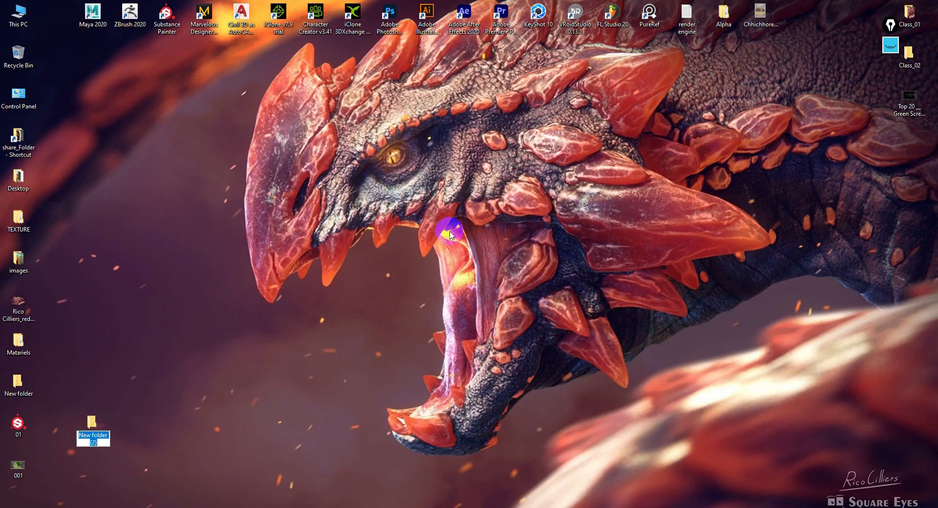
pyautogui.write('maya')
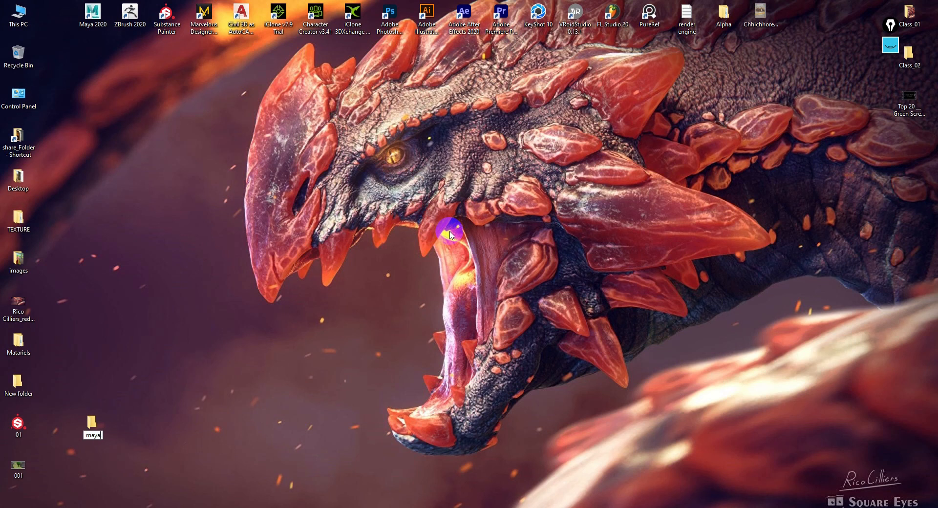
pyautogui.press('Return')
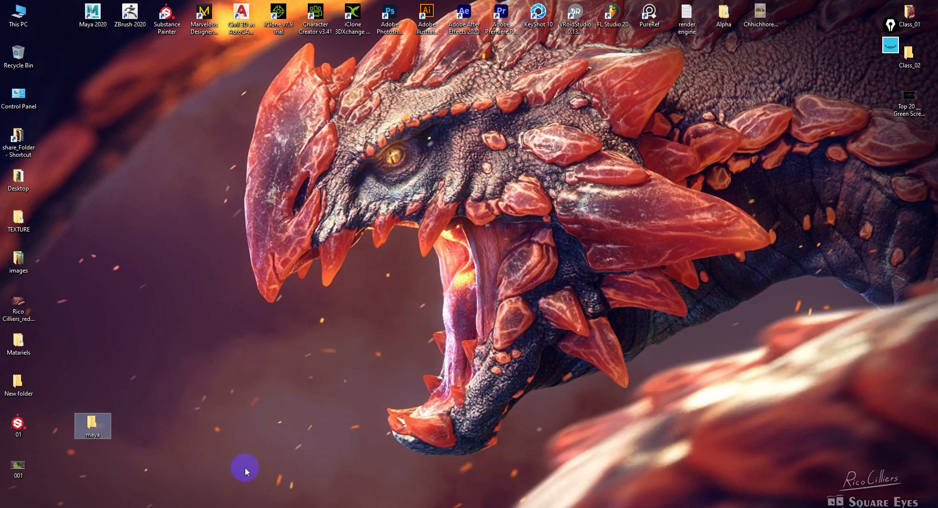
pyautogui.click(283, 457)
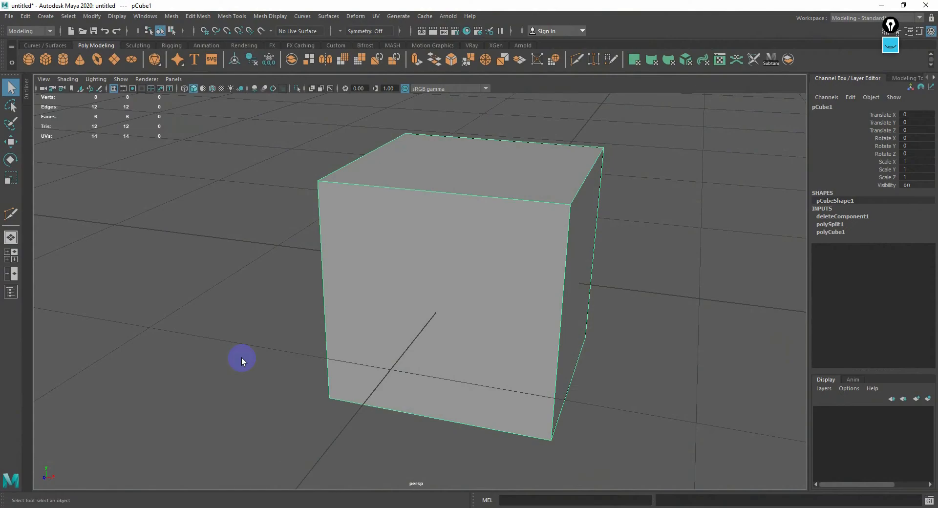
# Set the project to the desktop's maya folder and create a default workspace in it
pyautogui.click(241, 359)
pyautogui.click(8, 16)
pyautogui.click(8, 19)
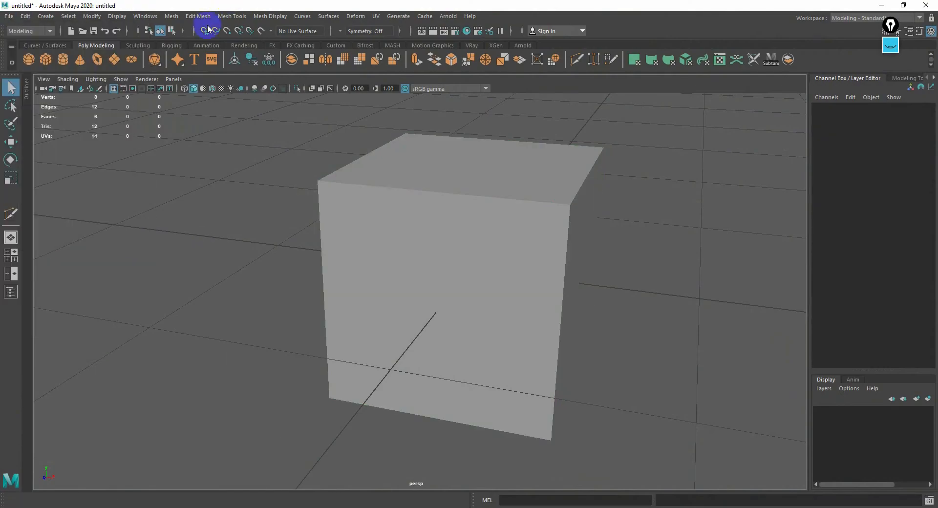
pyautogui.click(9, 16)
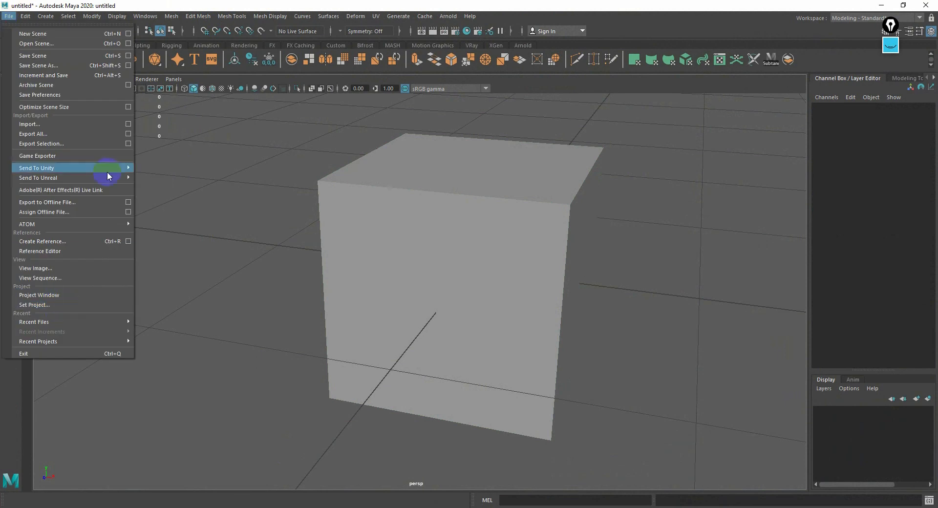
pyautogui.click(50, 304)
pyautogui.click(124, 154)
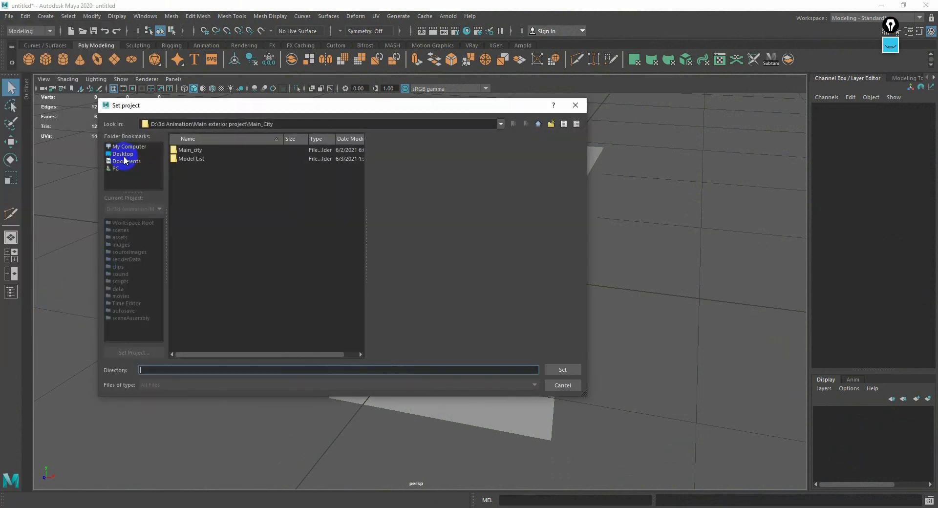
pyautogui.click(190, 202)
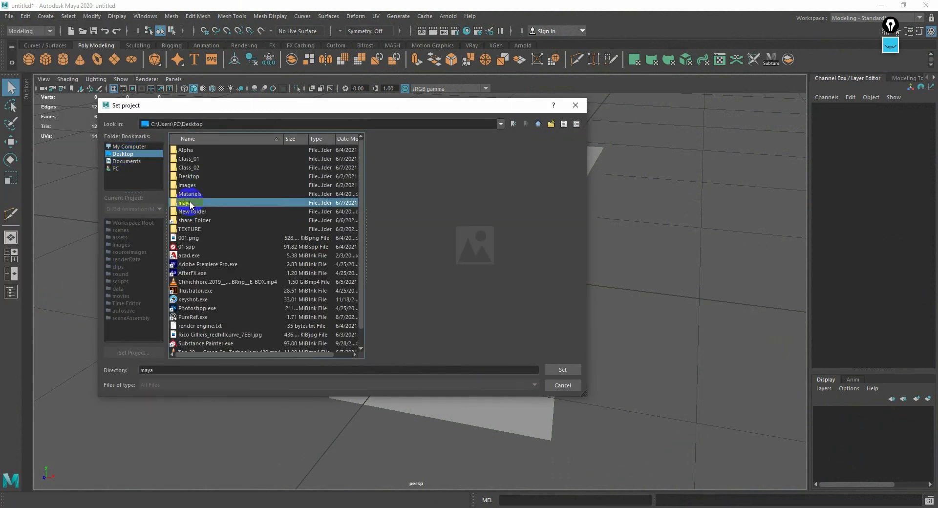
pyautogui.click(566, 369)
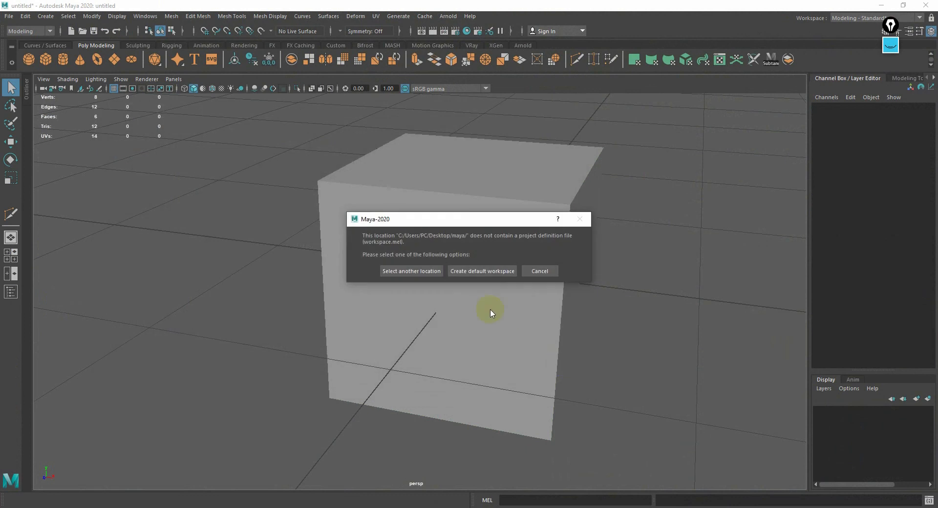
pyautogui.click(475, 271)
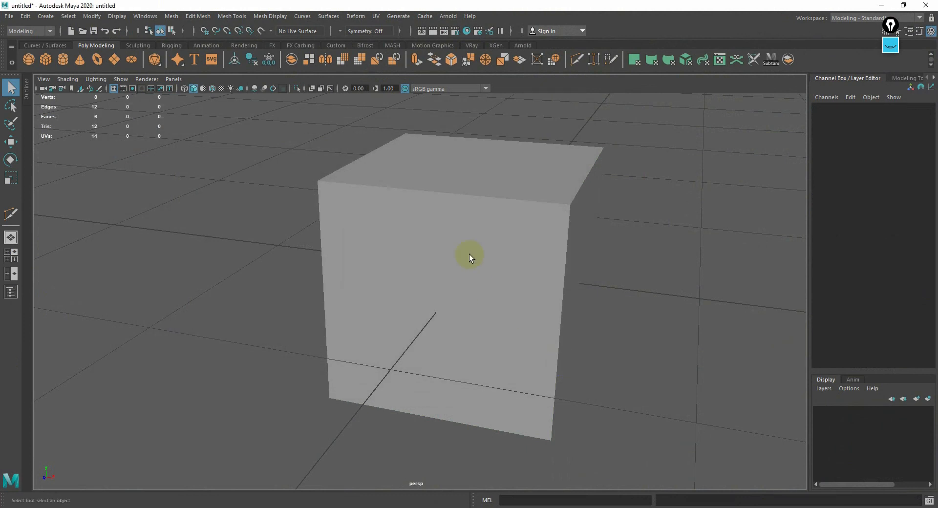
# Switch to the desktop and inspect the contents of the maya project folder in File Explorer, then close it
pyautogui.click(881, 5)
pyautogui.doubleClick(100, 426)
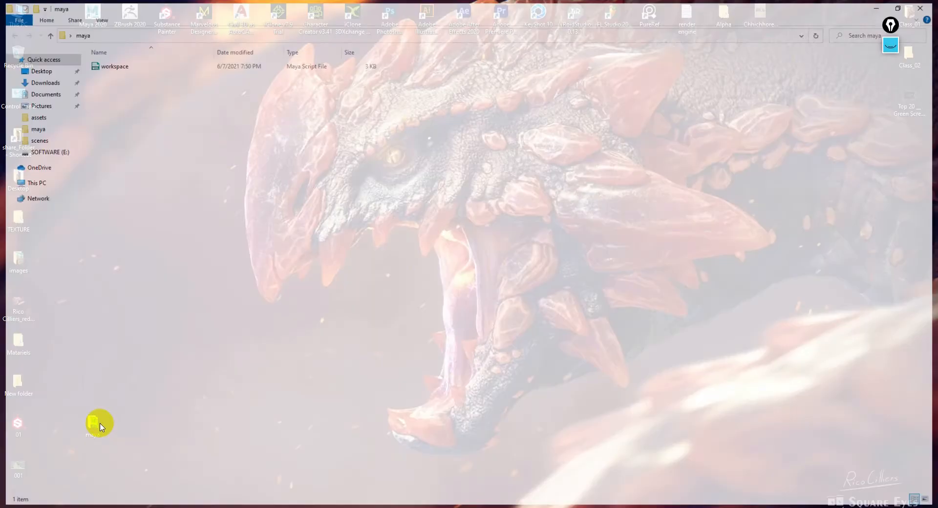
pyautogui.rightClick(211, 180)
pyautogui.click(237, 216)
pyautogui.click(144, 64)
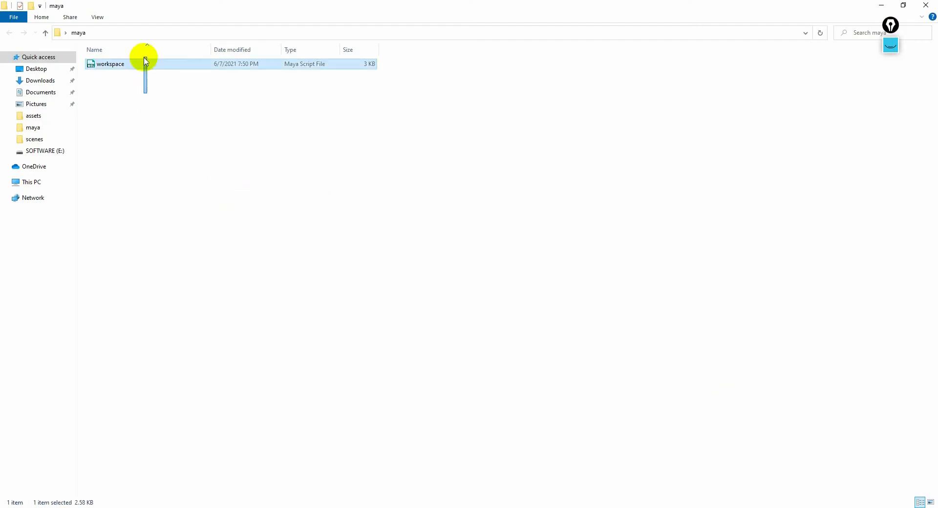
pyautogui.click(926, 5)
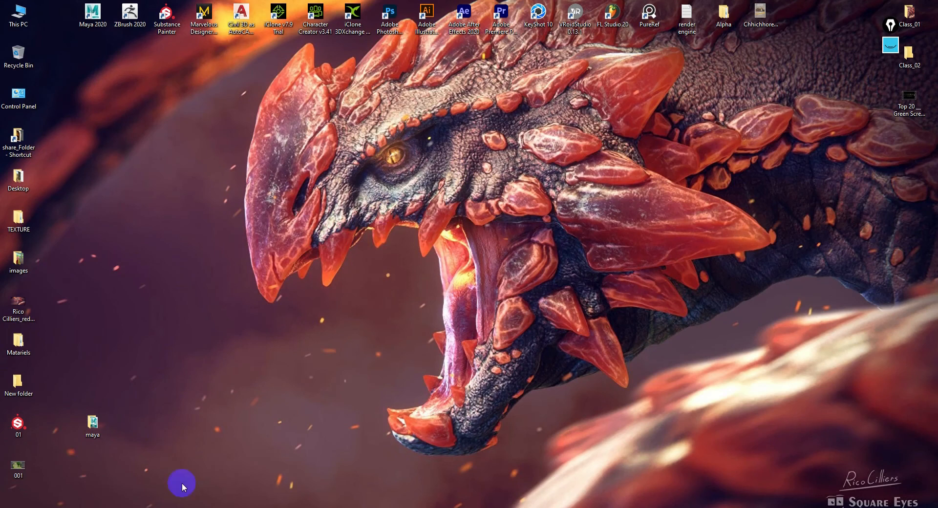
# Return to Maya, bring up the Project Window and review the maya project's primary locations
pyautogui.click(283, 488)
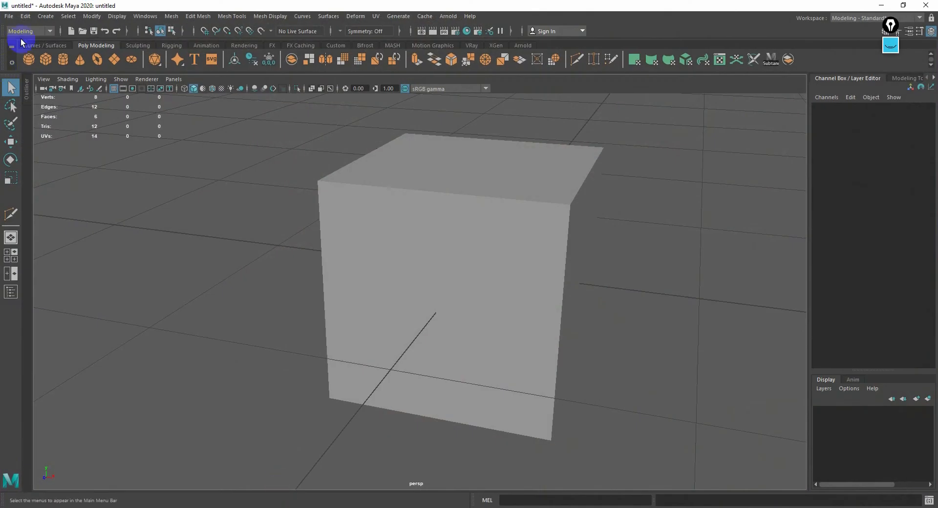
pyautogui.click(10, 18)
pyautogui.click(56, 295)
pyautogui.moveTo(413, 178); pyautogui.dragTo(220, 160)
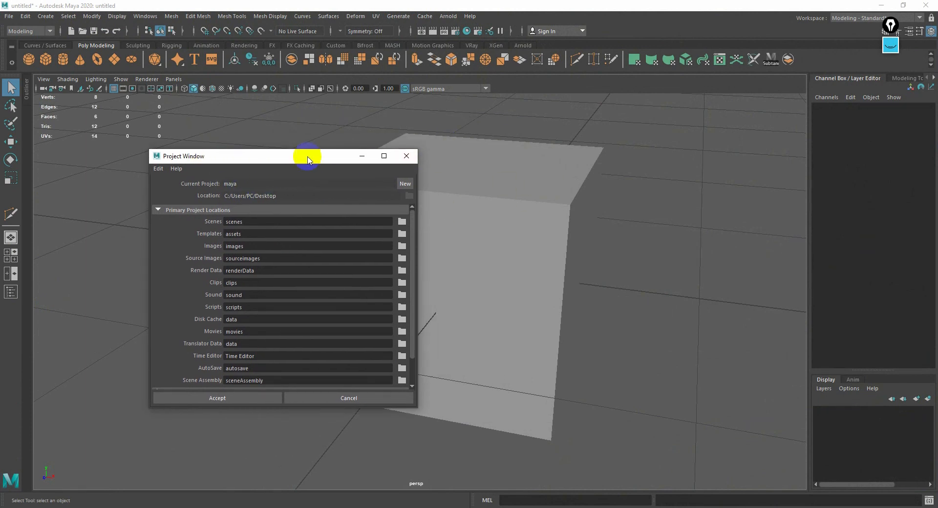
pyautogui.moveTo(290, 153); pyautogui.dragTo(327, 142)
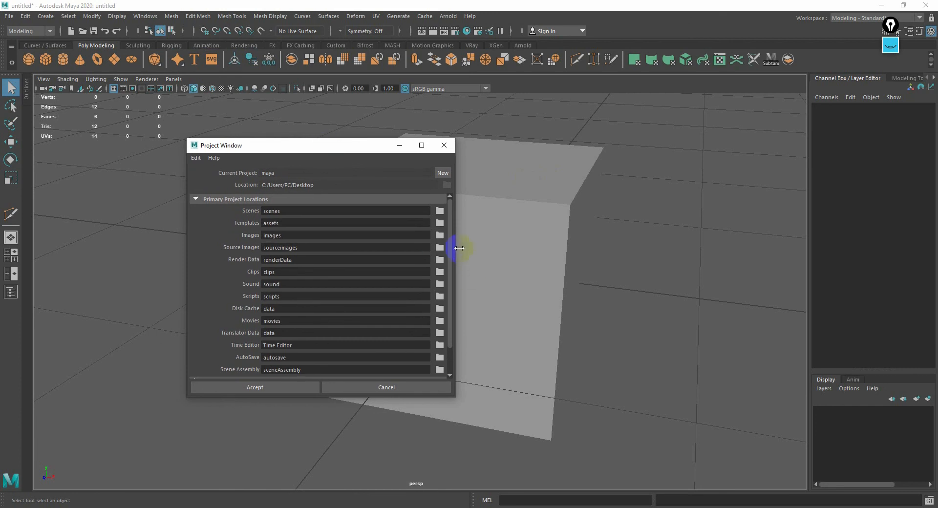
pyautogui.moveTo(452, 234); pyautogui.dragTo(433, 209)
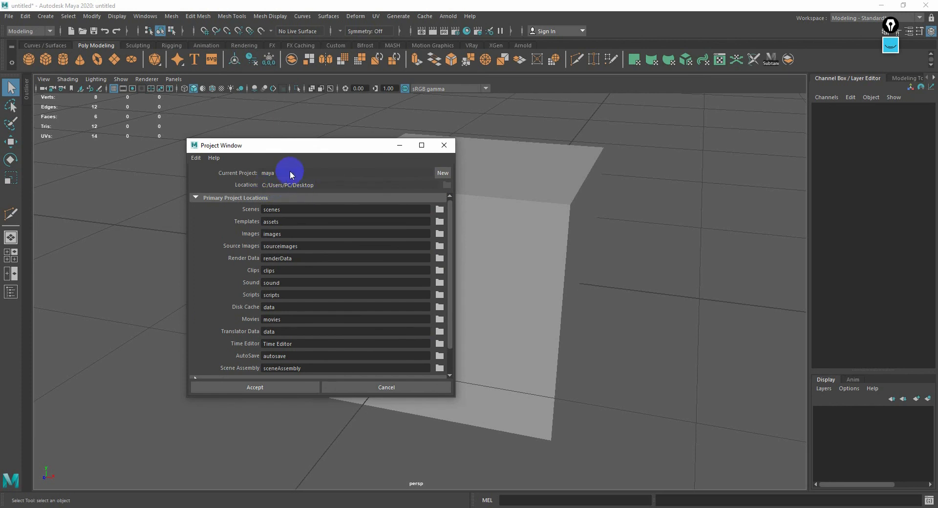
# Create a new project named basic on the desktop from the Project Window
pyautogui.click(442, 173)
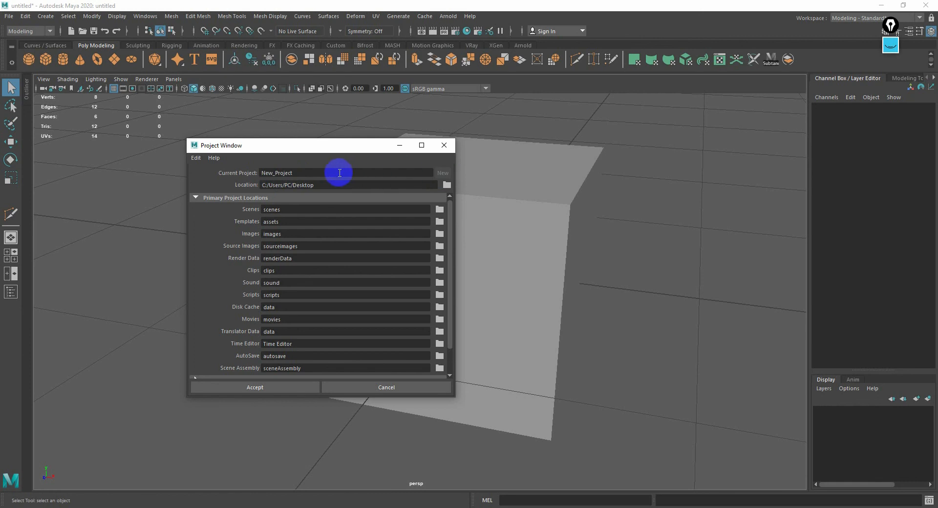
pyautogui.doubleClick(309, 171)
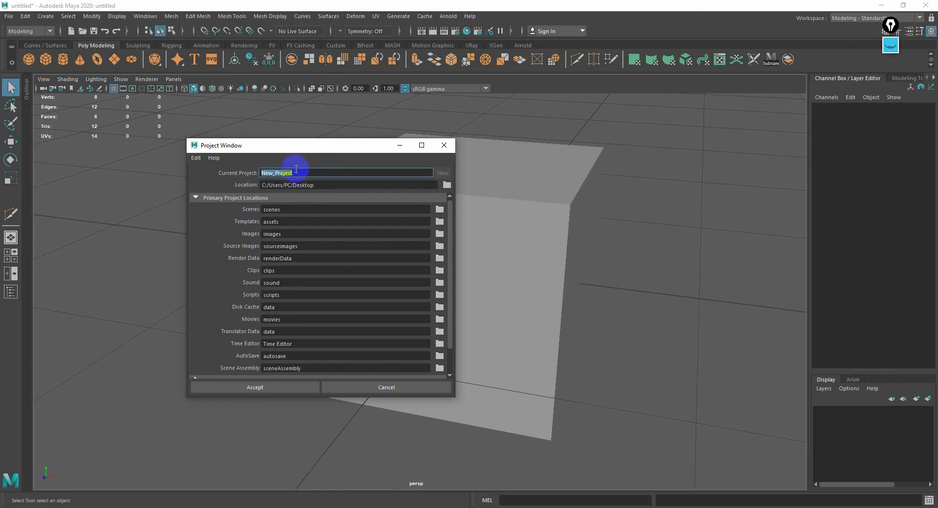
pyautogui.write('basic')
pyautogui.click(310, 186)
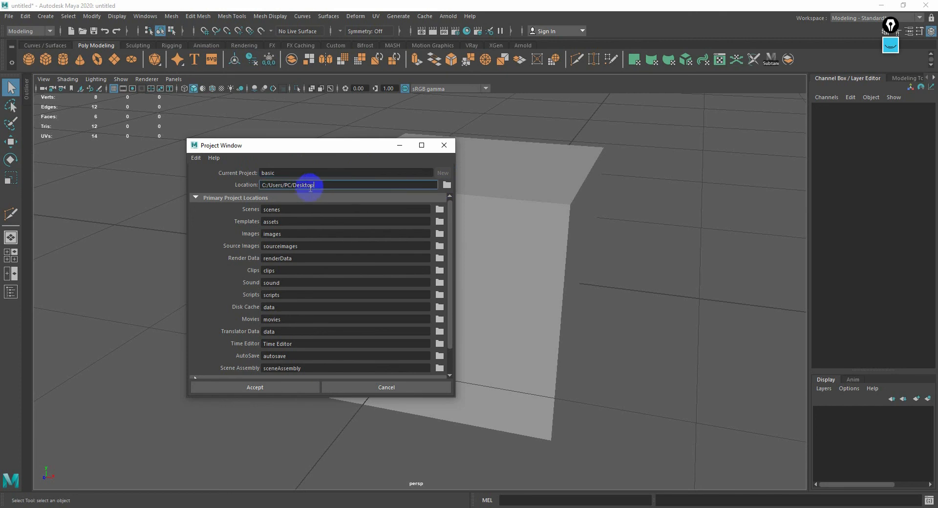
pyautogui.click(290, 389)
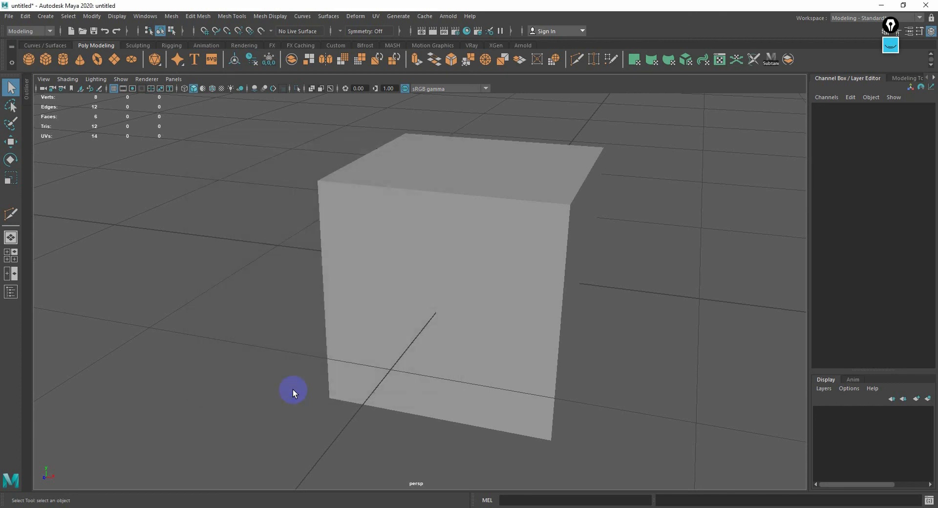
# Switch to the desktop, look through the refreshed maya project folder and restore its File Explorer window to a smaller size
pyautogui.click(881, 5)
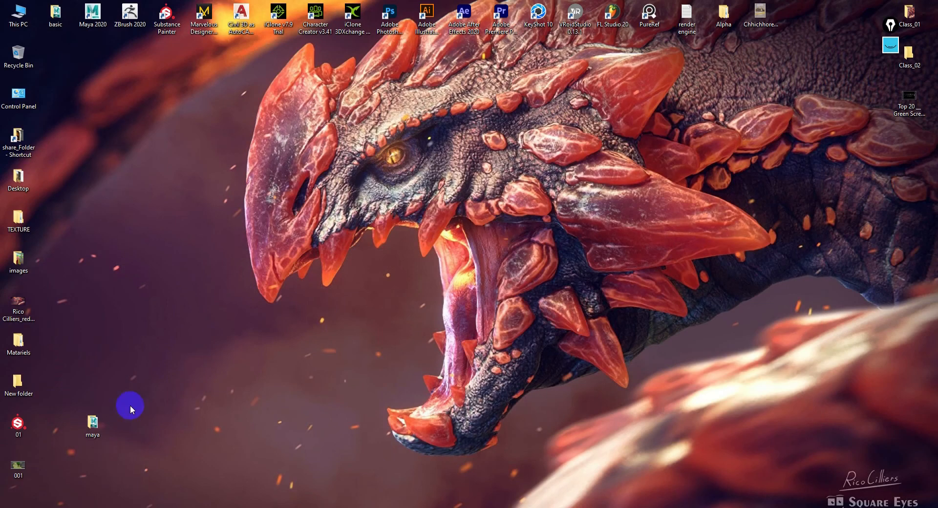
pyautogui.doubleClick(92, 423)
pyautogui.rightClick(185, 138)
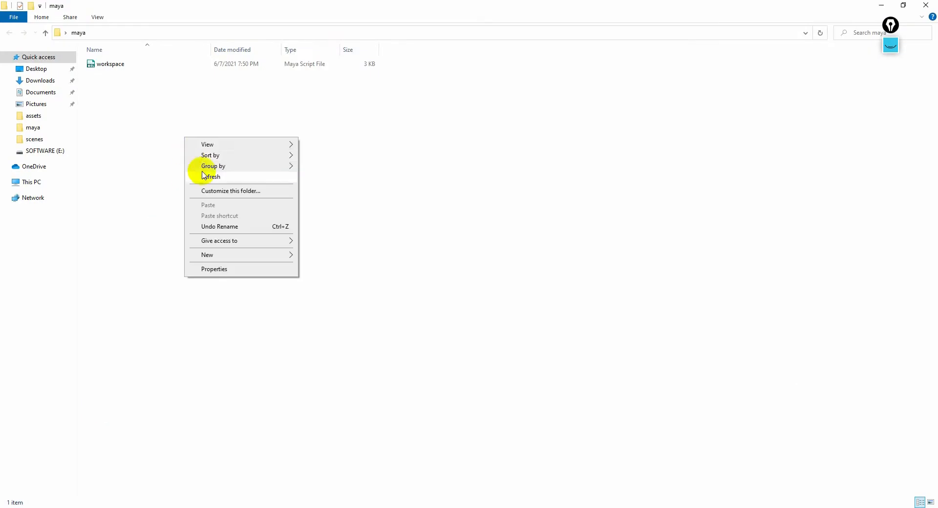
pyautogui.click(204, 175)
pyautogui.doubleClick(534, 3)
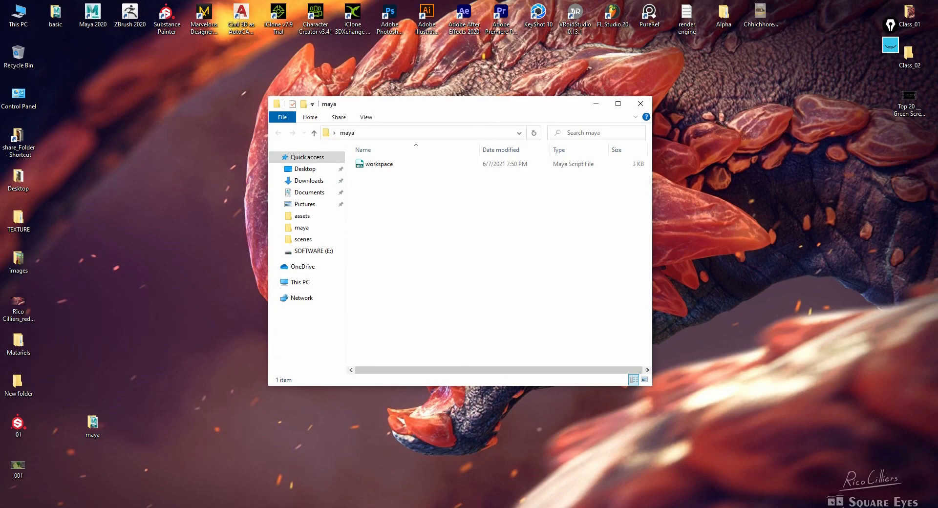
# Return to Maya and save the scene as basic in the basic project's scenes folder
pyautogui.click(314, 476)
pyautogui.hotkey('ctrl', 's')
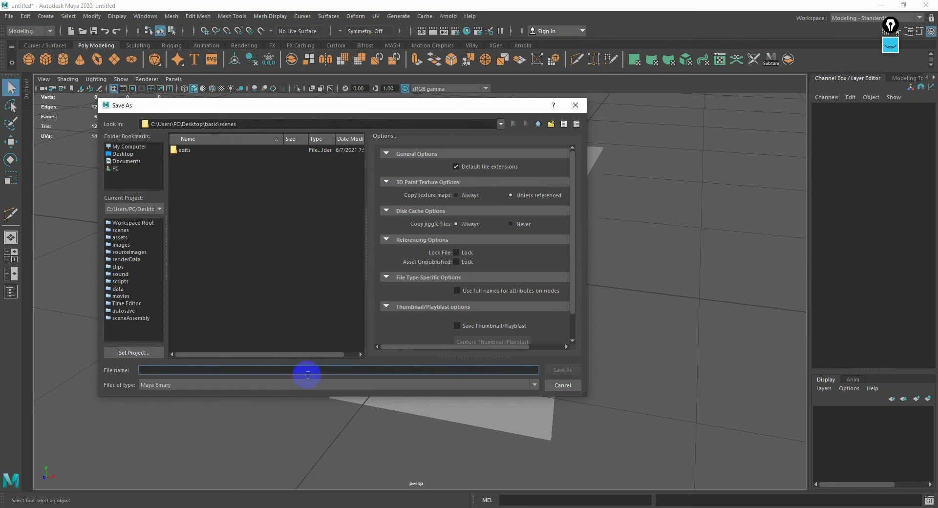
pyautogui.write('b')
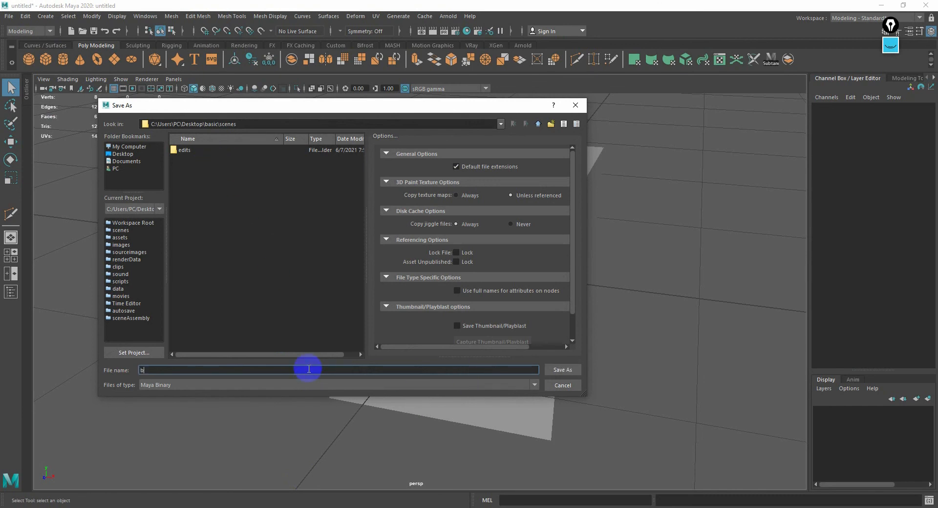
pyautogui.write('asic')
pyautogui.press('Return')
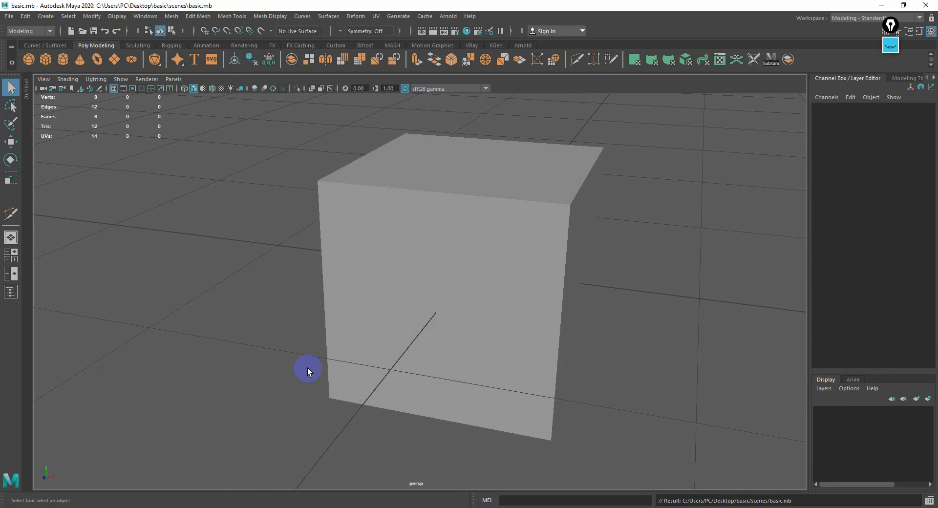
# Switch to the desktop, reopen and refresh the maya folder in File Explorer to check its contents, and close it
pyautogui.click(883, 5)
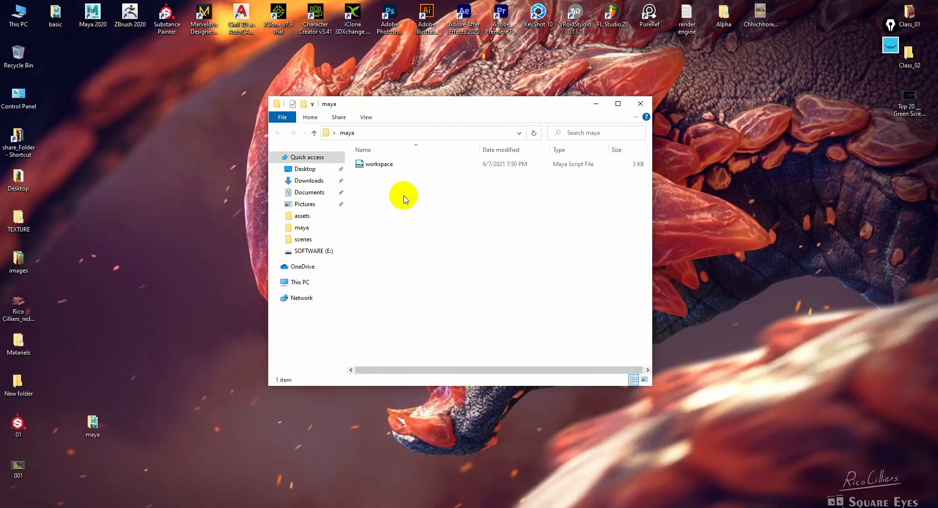
pyautogui.rightClick(401, 196)
pyautogui.click(646, 119)
pyautogui.click(640, 103)
pyautogui.click(97, 424)
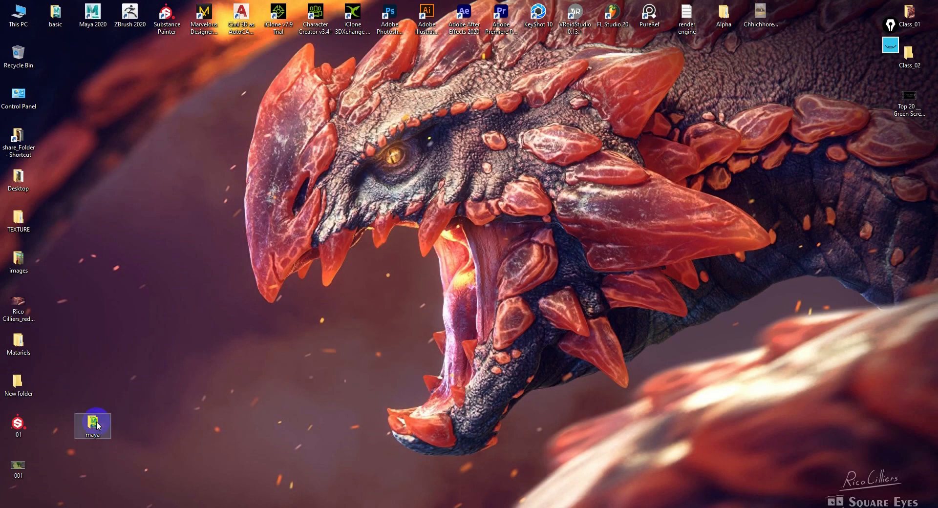
pyautogui.doubleClick(97, 424)
pyautogui.click(382, 165)
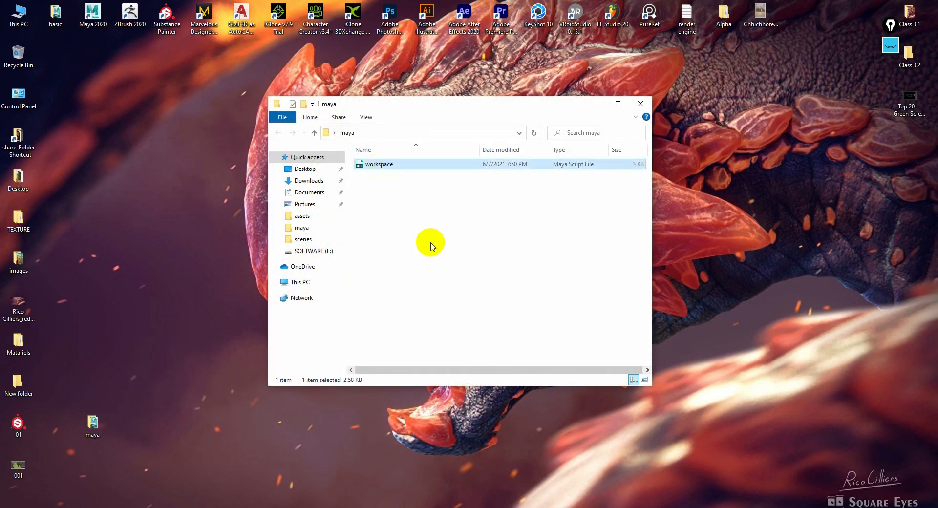
pyautogui.click(434, 239)
pyautogui.rightClick(434, 239)
pyautogui.click(464, 272)
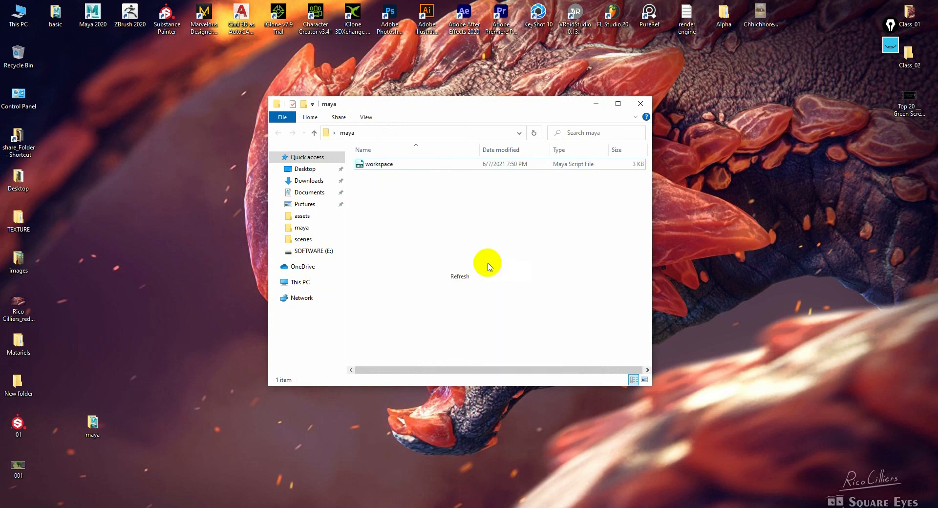
pyautogui.click(640, 103)
# Move the basic project folder above the maya folder on the desktop, check it briefly and delete it
pyautogui.click(63, 19)
pyautogui.moveTo(63, 19); pyautogui.dragTo(94, 305)
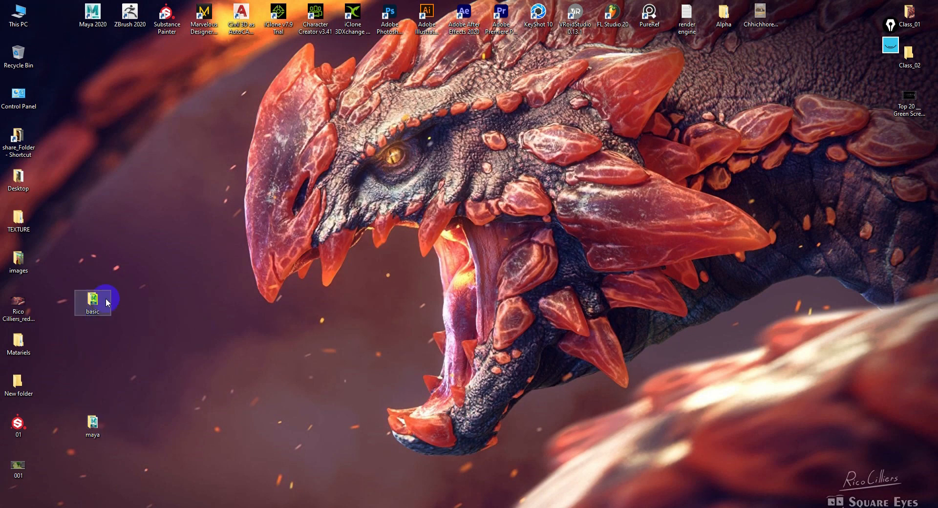
pyautogui.doubleClick(105, 298)
pyautogui.click(639, 104)
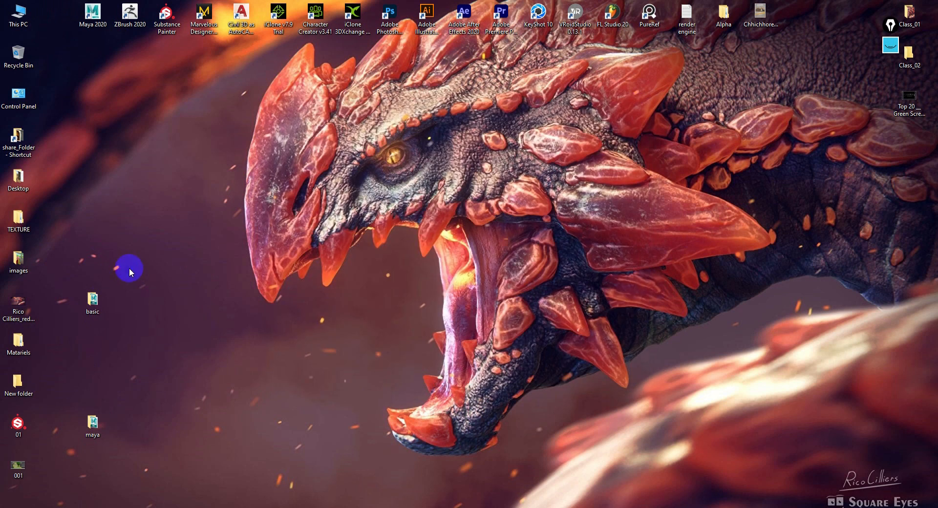
pyautogui.press('Delete')
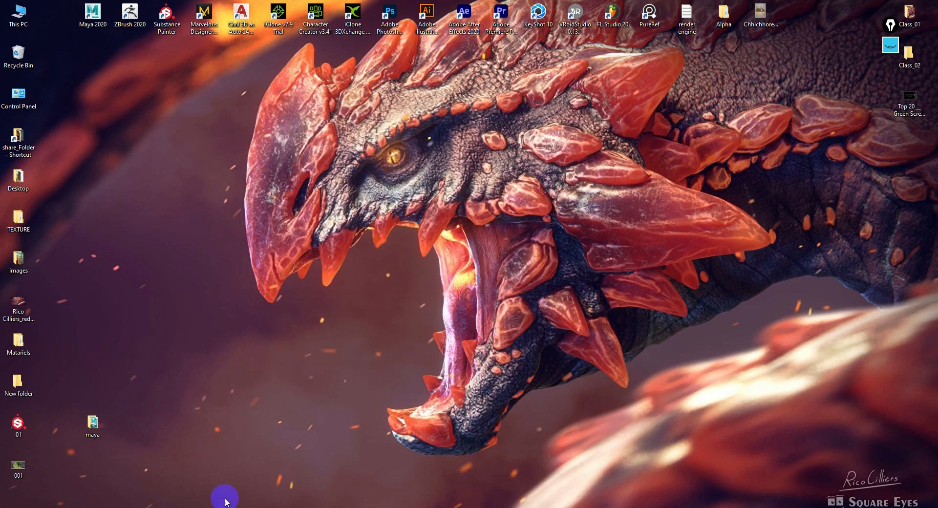
# Return to Maya and start a new project named basic in the Project Window
pyautogui.moveTo(223, 505)
pyautogui.click(293, 483)
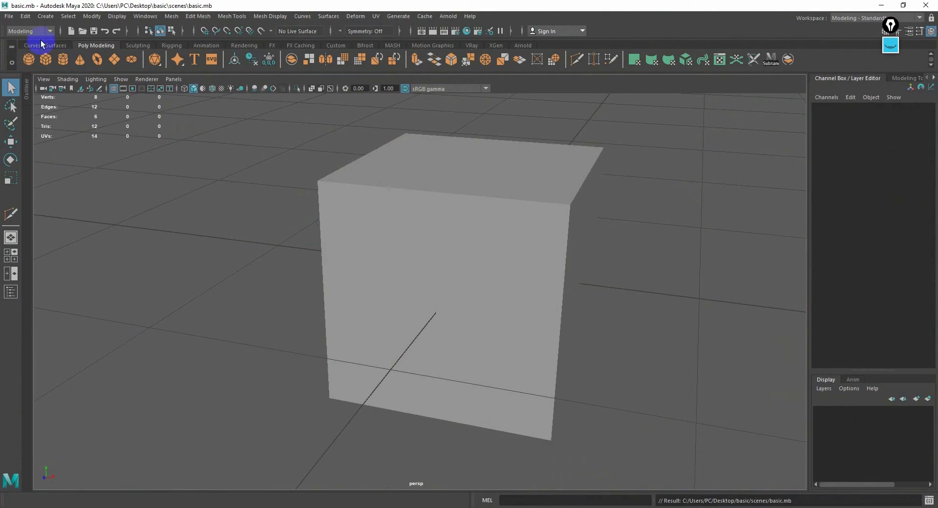
pyautogui.click(9, 16)
pyautogui.click(51, 295)
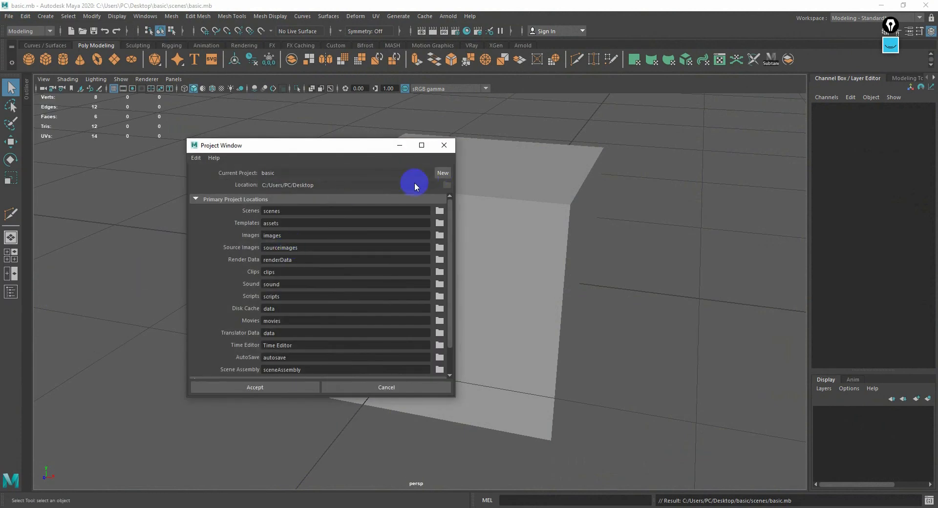
pyautogui.click(440, 174)
pyautogui.moveTo(356, 171); pyautogui.dragTo(175, 180)
pyautogui.write('basic')
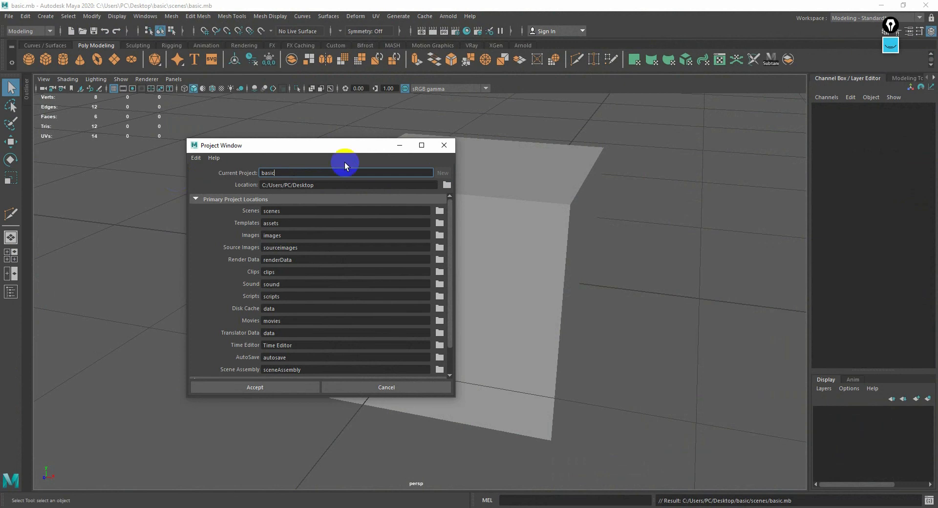
# Set the new project's location to the maya folder on the desktop and create the project
pyautogui.click(447, 185)
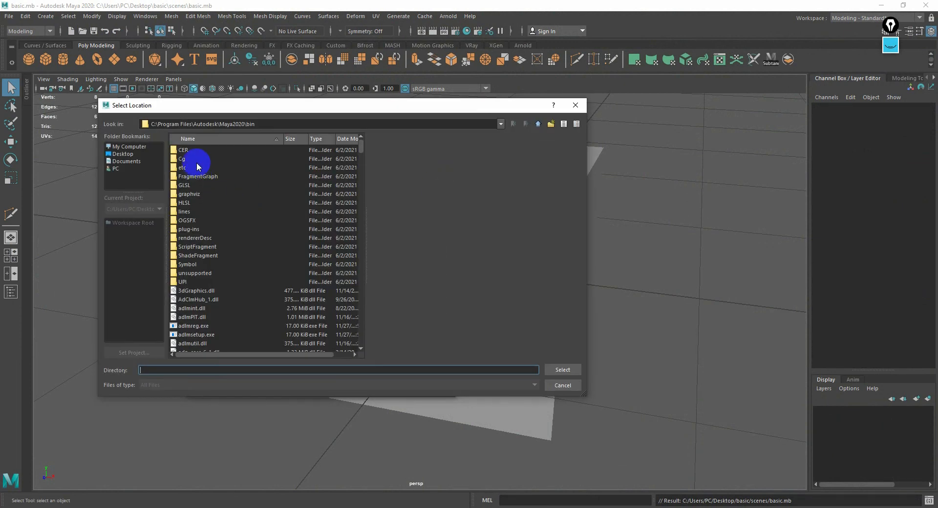
pyautogui.click(125, 154)
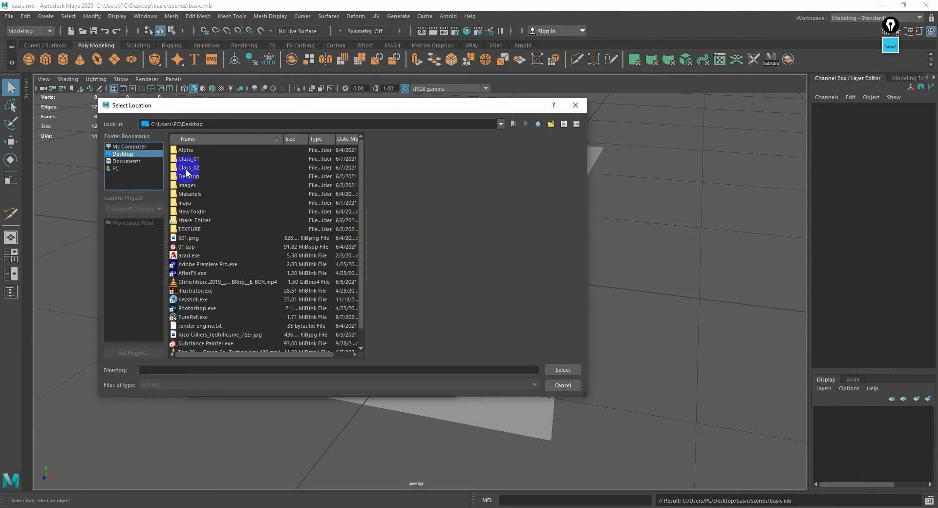
pyautogui.doubleClick(192, 203)
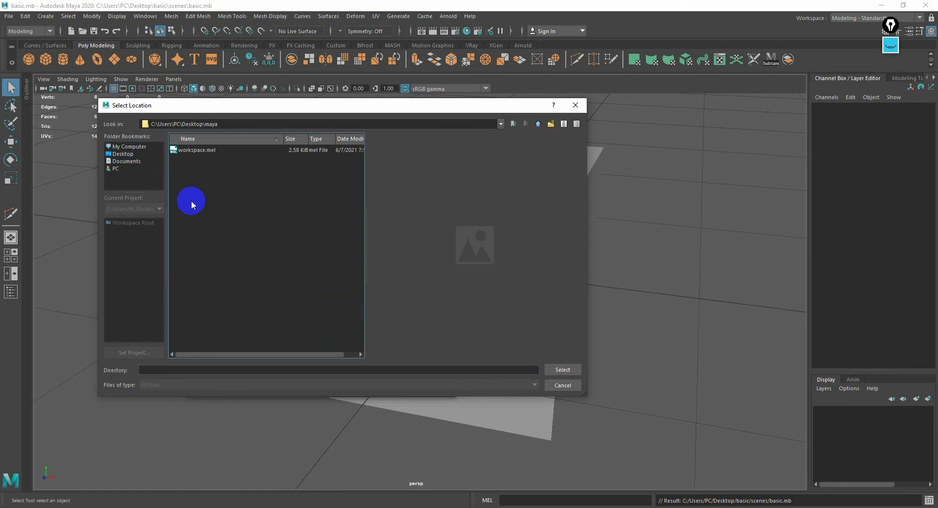
pyautogui.click(567, 370)
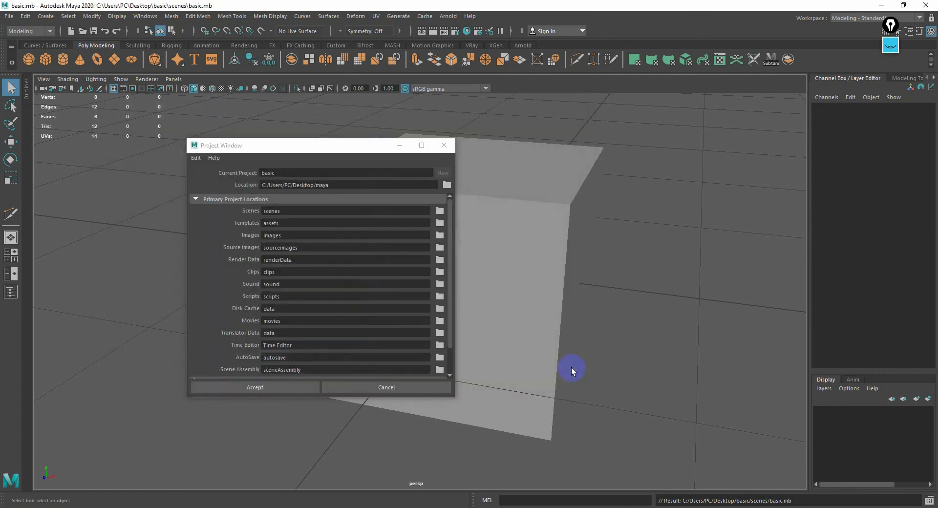
pyautogui.click(280, 389)
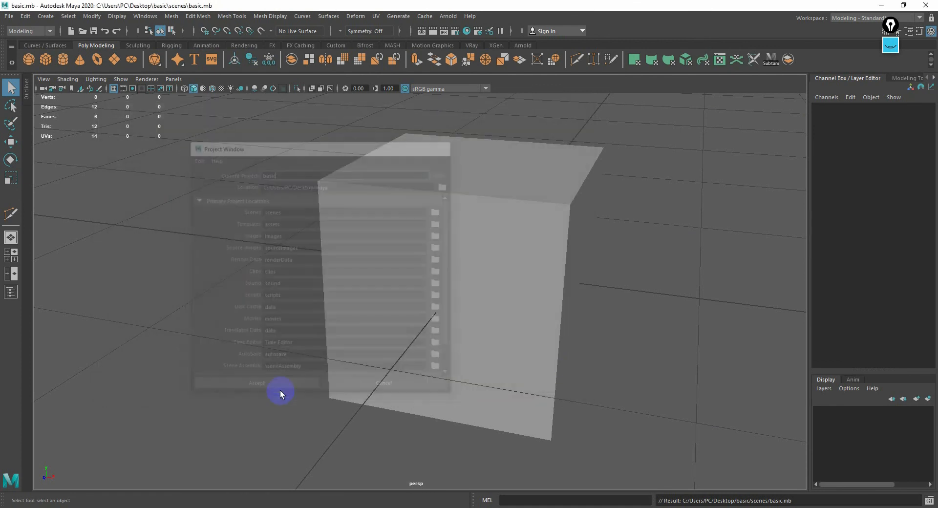
# Switch to the desktop and examine the subfolders of the basic project inside the maya folder
pyautogui.click(882, 5)
pyautogui.click(93, 423)
pyautogui.doubleClick(94, 423)
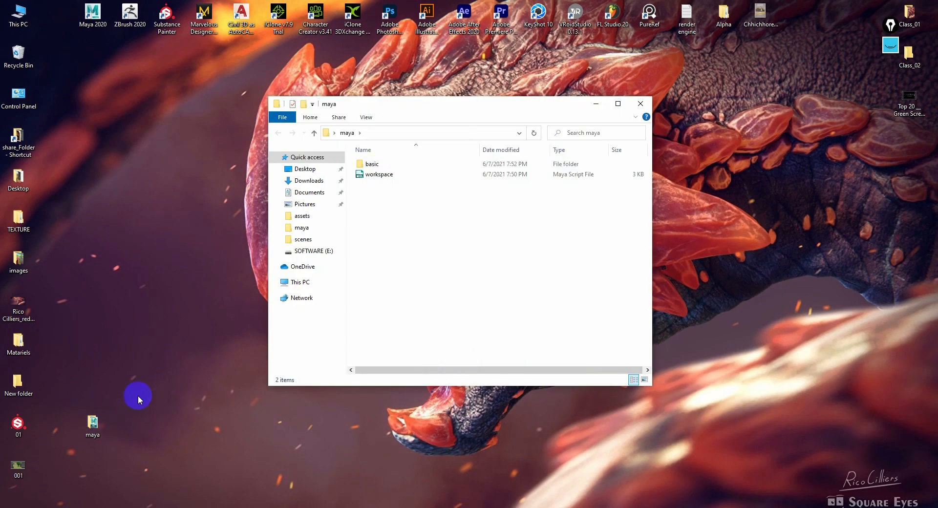
pyautogui.click(386, 167)
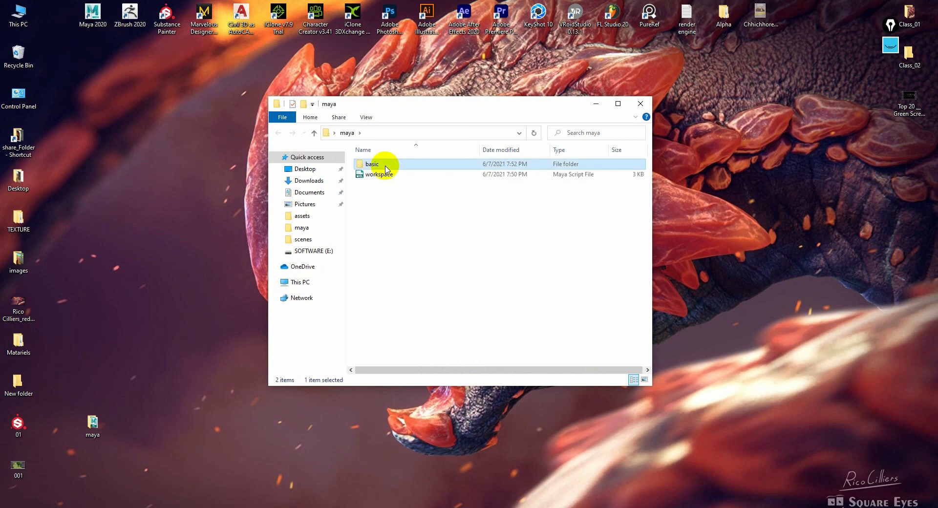
pyautogui.doubleClick(386, 167)
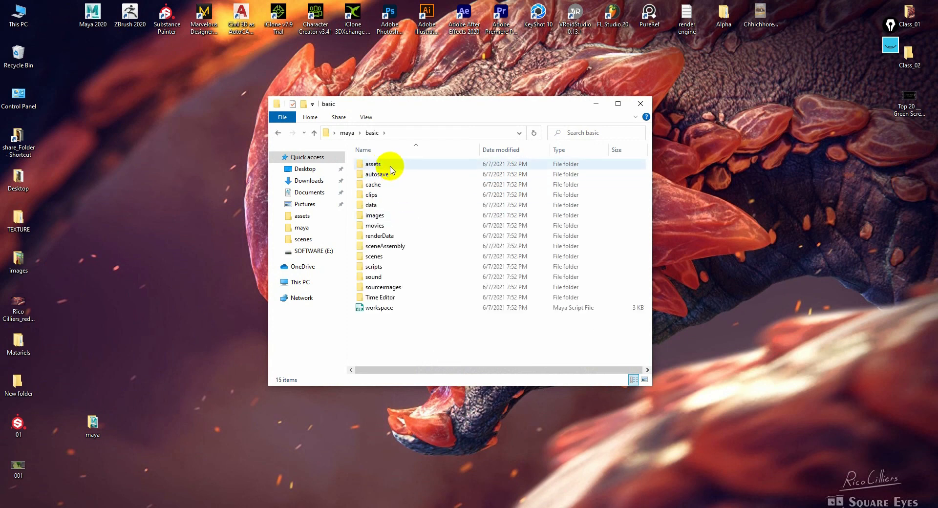
pyautogui.click(376, 196)
pyautogui.click(385, 245)
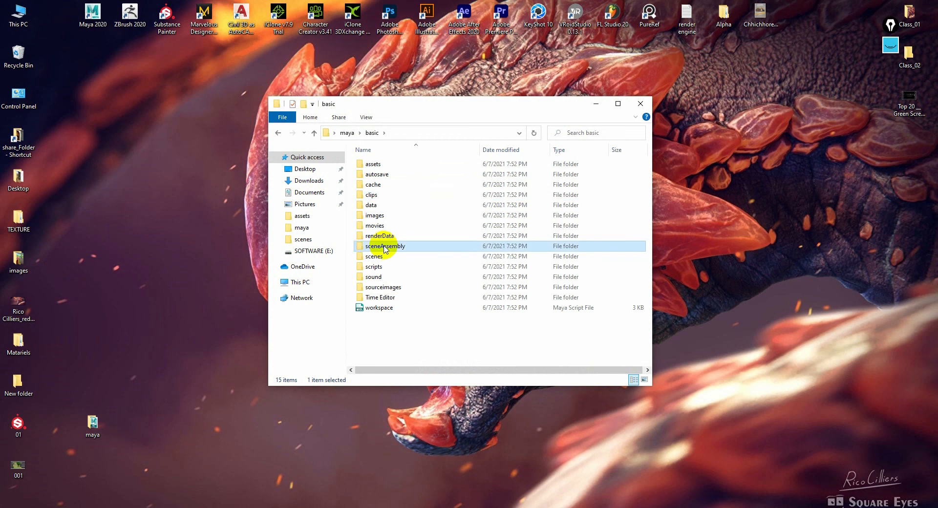
pyautogui.click(395, 323)
# Refresh the desktop, review the assets, images and sourceimages folders of the basic project, and close File Explorer
pyautogui.rightClick(116, 242)
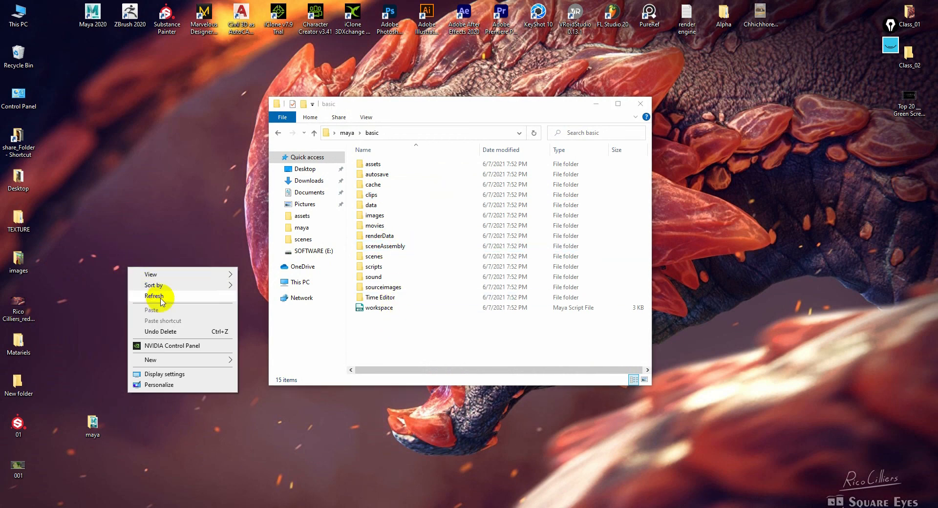
pyautogui.click(154, 295)
pyautogui.click(375, 168)
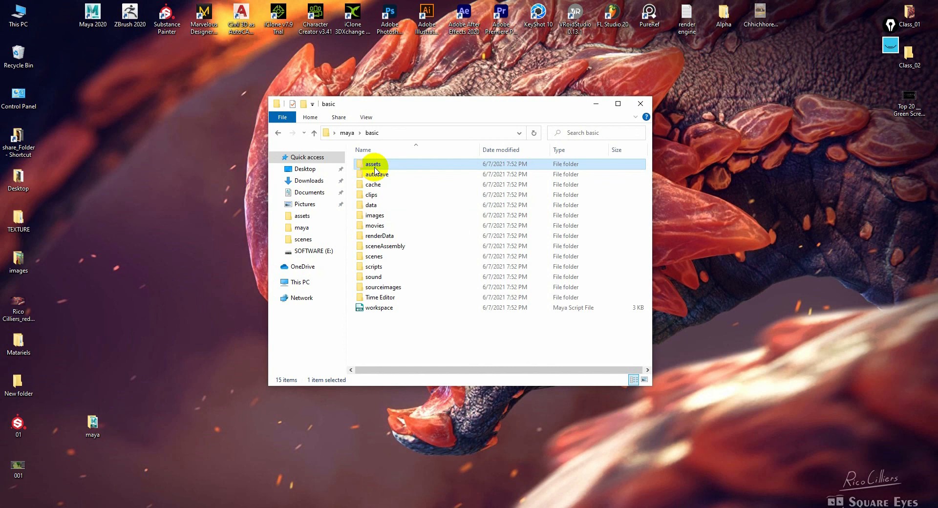
pyautogui.click(385, 216)
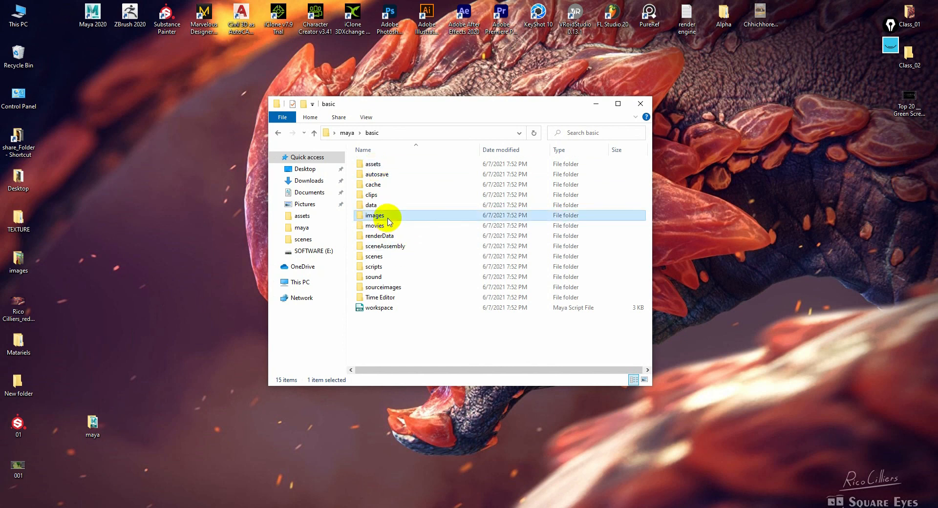
pyautogui.click(395, 287)
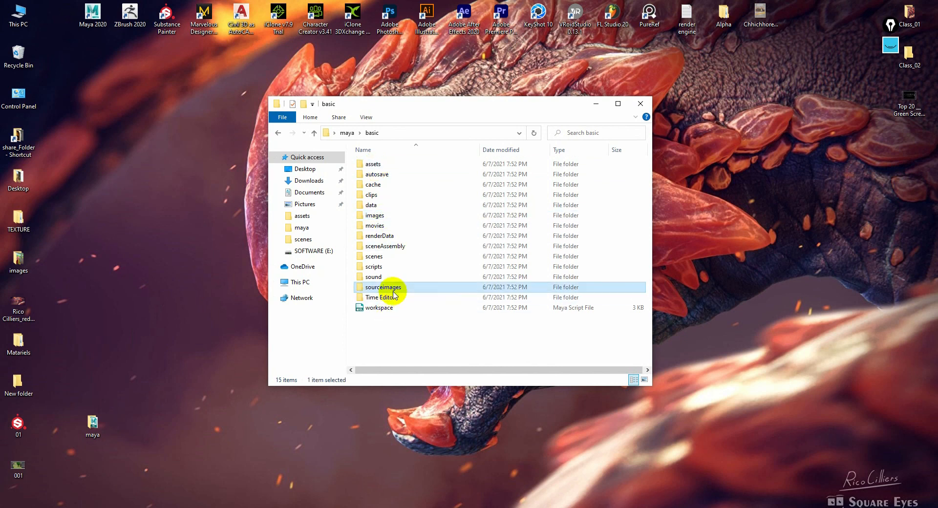
pyautogui.doubleClick(399, 290)
pyautogui.rightClick(429, 272)
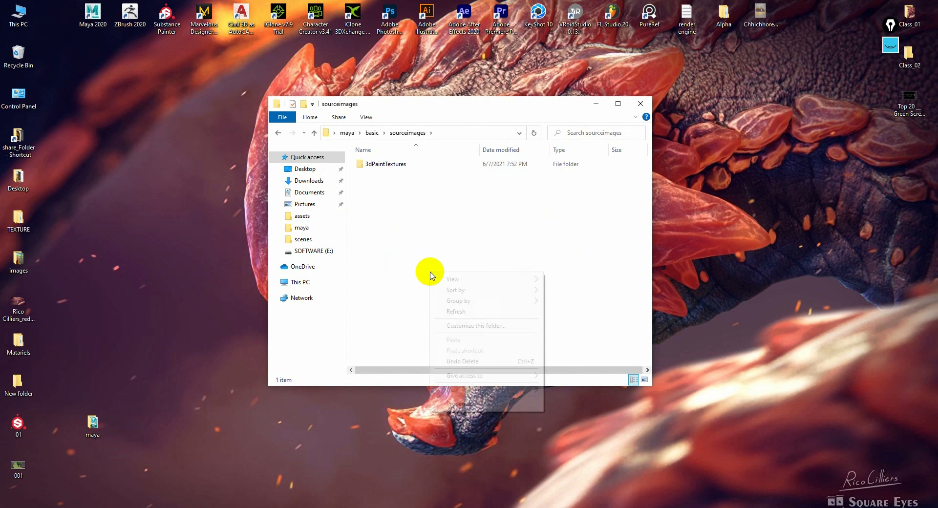
pyautogui.click(448, 307)
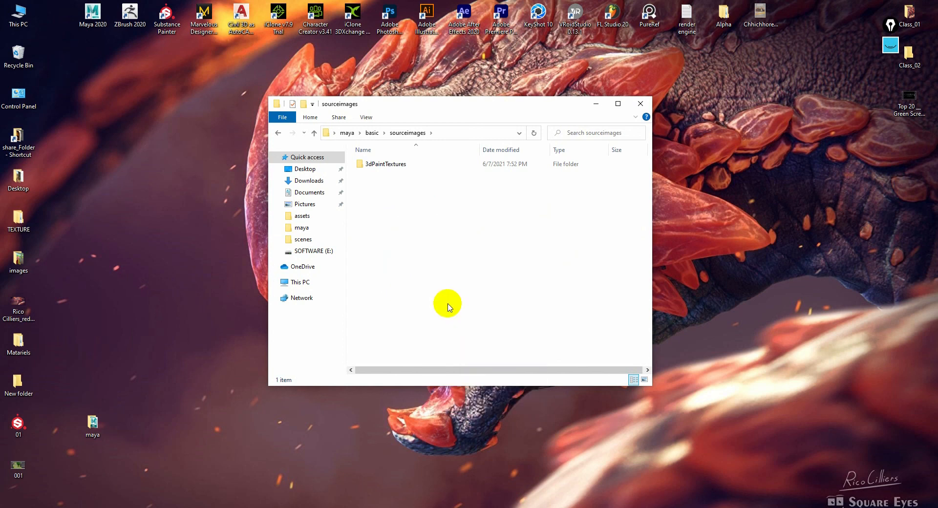
pyautogui.moveTo(416, 220); pyautogui.dragTo(505, 324)
pyautogui.click(641, 104)
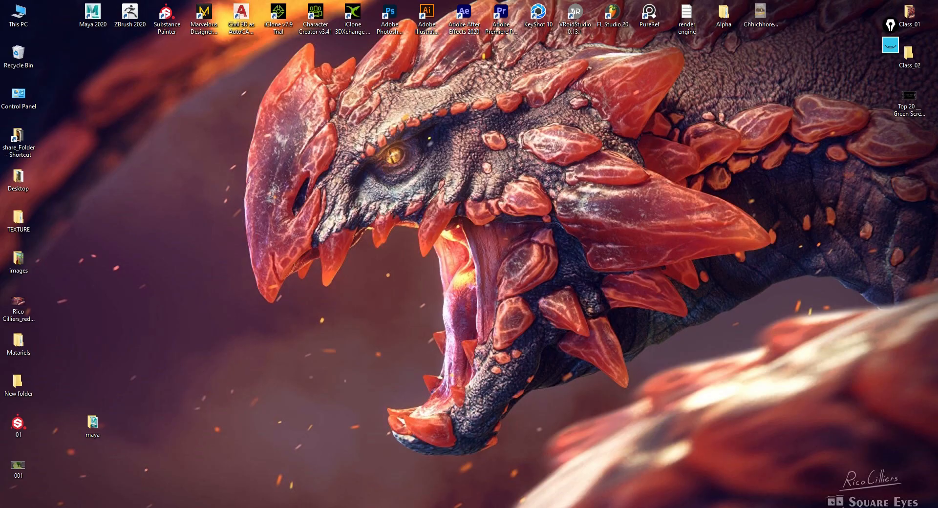
# Return to Maya, select the cube and inspect it from a nearly front-on angle
pyautogui.click(286, 459)
pyautogui.moveTo(222, 163); pyautogui.dragTo(608, 350)
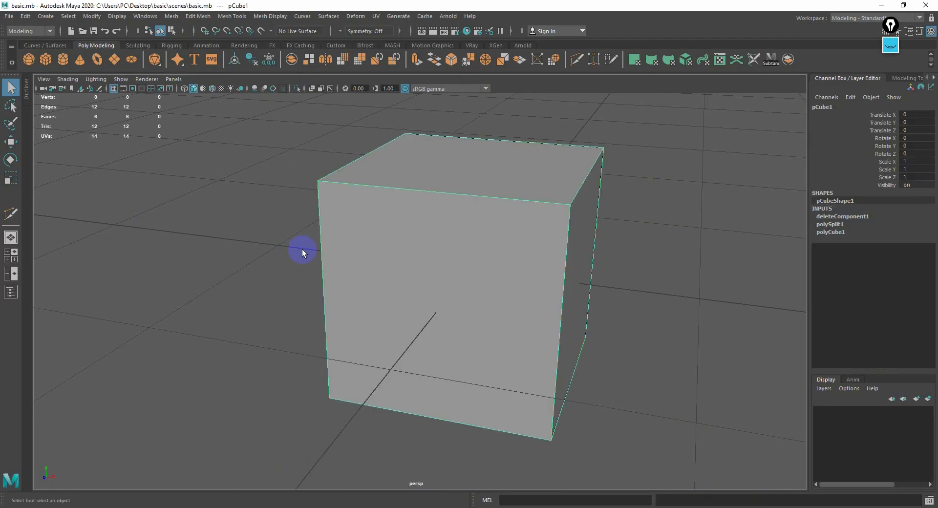
pyautogui.keyDown('alt'); pyautogui.moveTo(302, 250); pyautogui.dragTo(315, 246); pyautogui.keyUp('alt')
pyautogui.keyDown('alt'); pyautogui.moveTo(415, 255); pyautogui.dragTo(354, 254, button='right'); pyautogui.keyUp('alt')
pyautogui.keyDown('alt'); pyautogui.moveTo(354, 255); pyautogui.dragTo(341, 297, button='middle'); pyautogui.keyUp('alt')
pyautogui.keyDown('alt'); pyautogui.moveTo(342, 296); pyautogui.dragTo(408, 225); pyautogui.keyUp('alt')
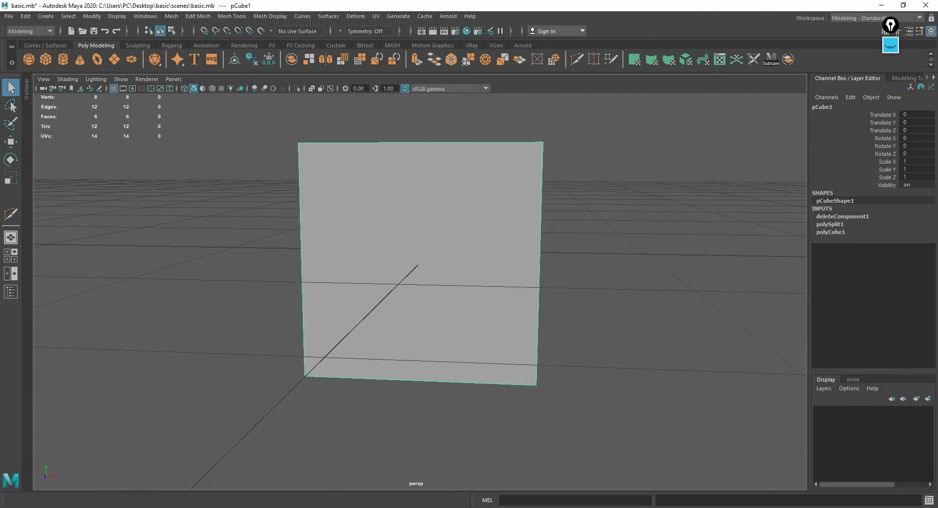
# Switch to the desktop, check the basic project folder inside maya again, close it and refresh the desktop
pyautogui.click(880, 5)
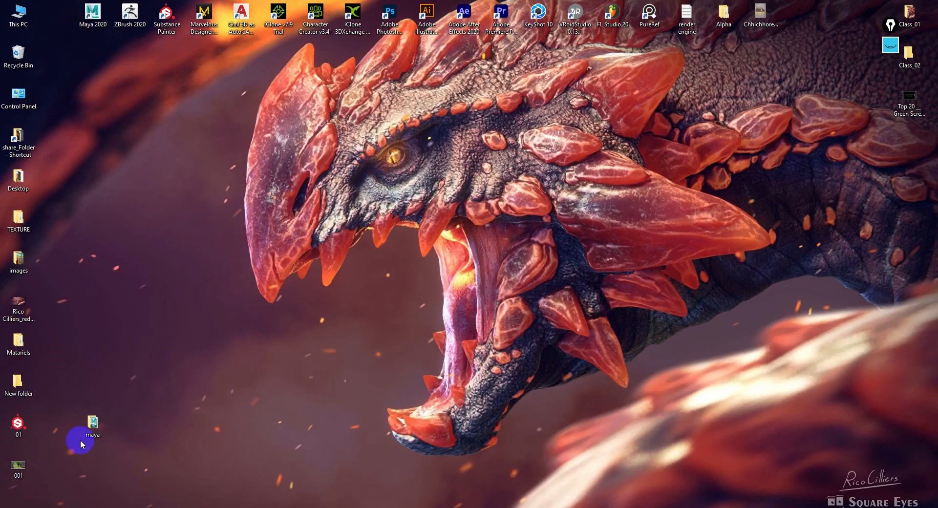
pyautogui.doubleClick(100, 423)
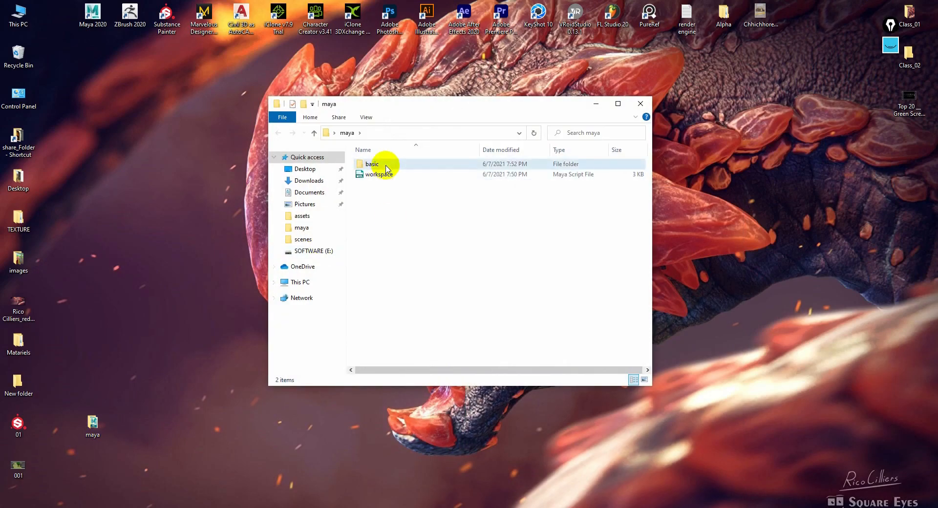
pyautogui.doubleClick(384, 166)
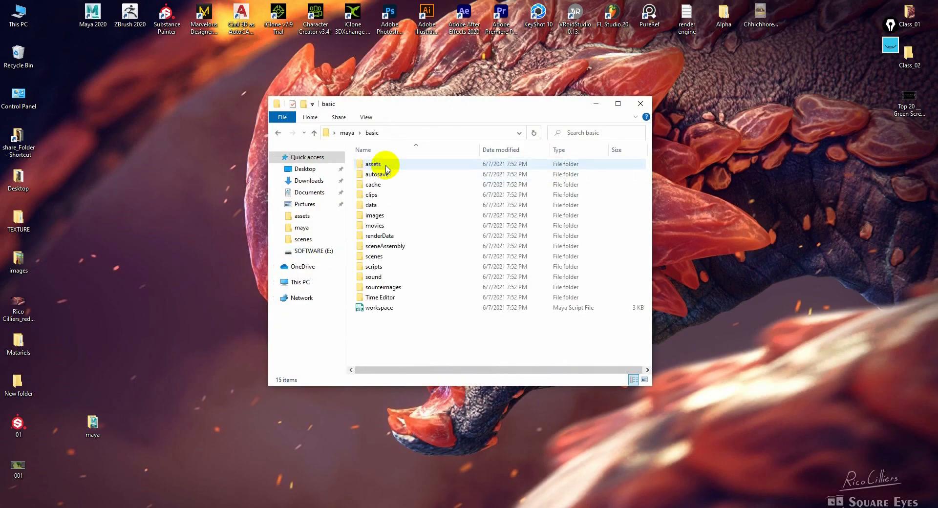
pyautogui.click(638, 102)
pyautogui.rightClick(386, 201)
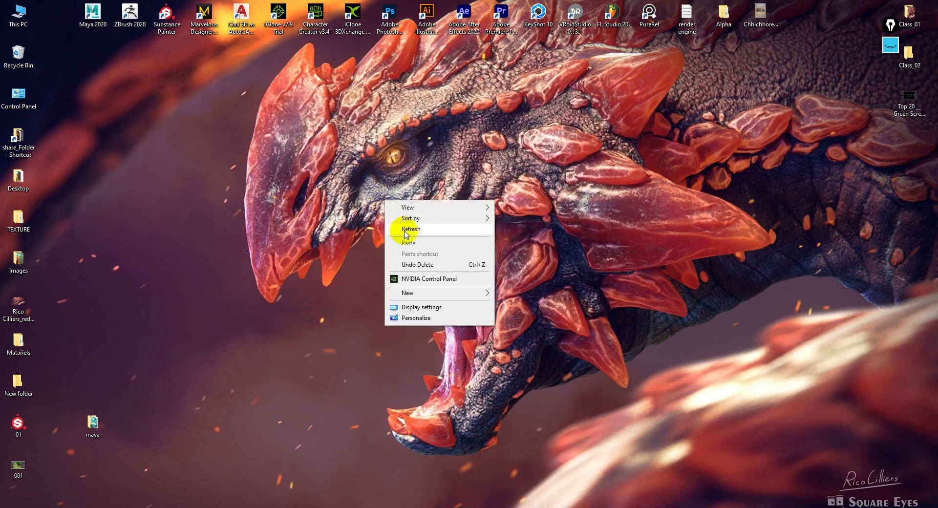
pyautogui.click(409, 229)
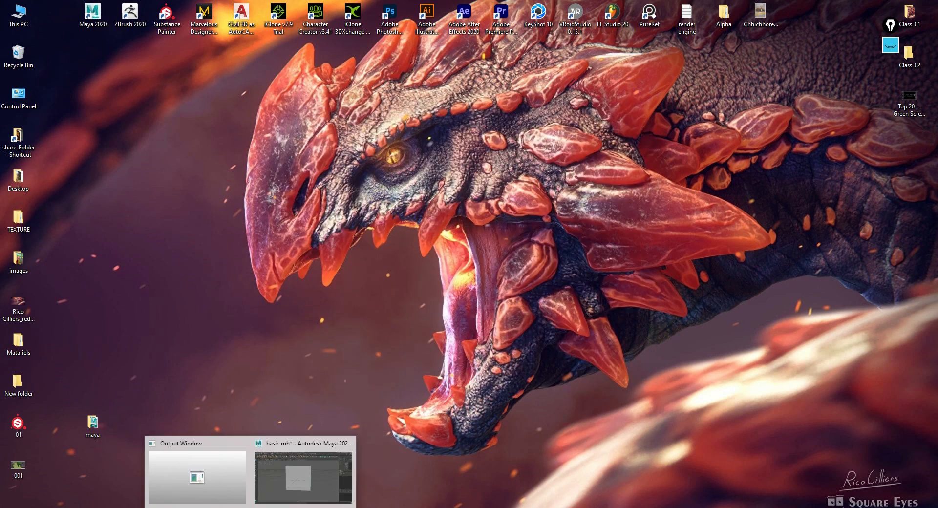
# Return to Maya, deselect the cube and look at it from another angle
pyautogui.click(307, 484)
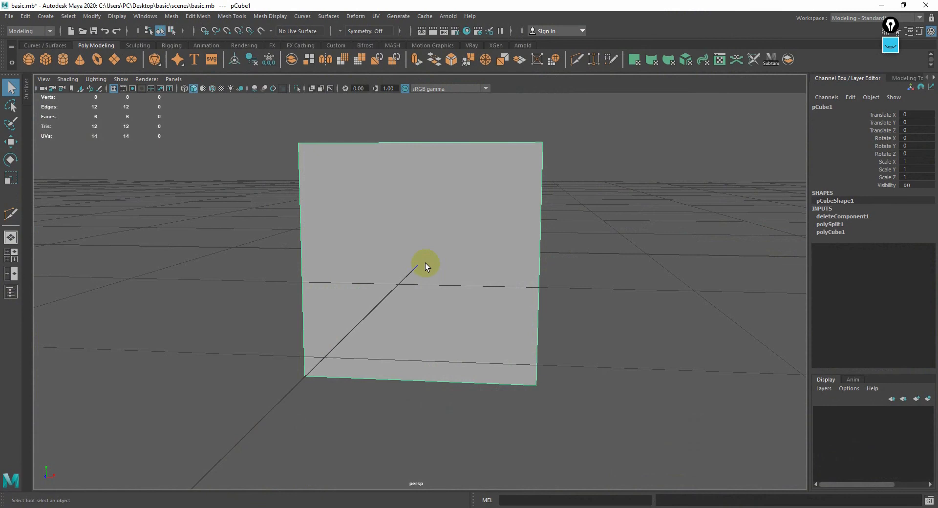
pyautogui.click(596, 259)
pyautogui.keyDown('alt'); pyautogui.moveTo(559, 262); pyautogui.dragTo(403, 295); pyautogui.keyUp('alt')
pyautogui.keyDown('alt'); pyautogui.moveTo(396, 296); pyautogui.dragTo(488, 286, button='right'); pyautogui.keyUp('alt')
pyautogui.keyDown('alt'); pyautogui.moveTo(487, 285); pyautogui.dragTo(498, 254, button='middle'); pyautogui.keyUp('alt')
pyautogui.click(552, 506)
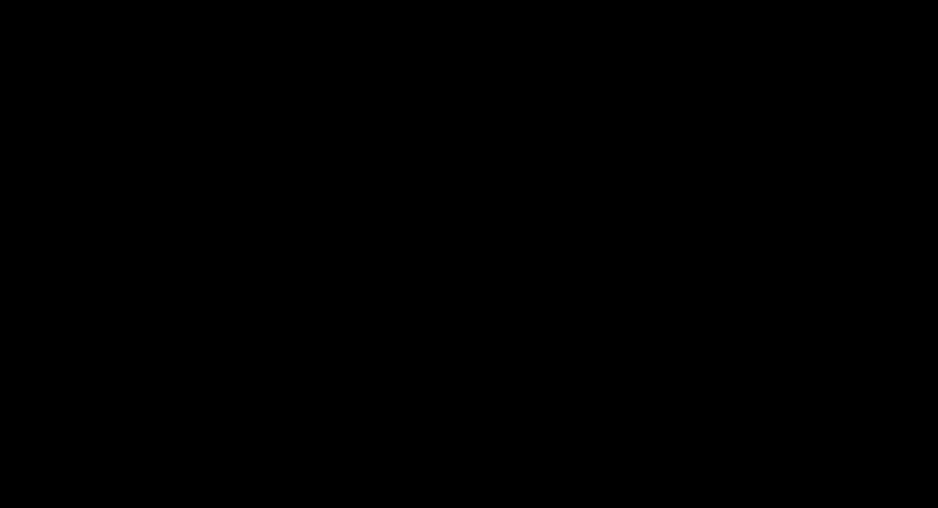